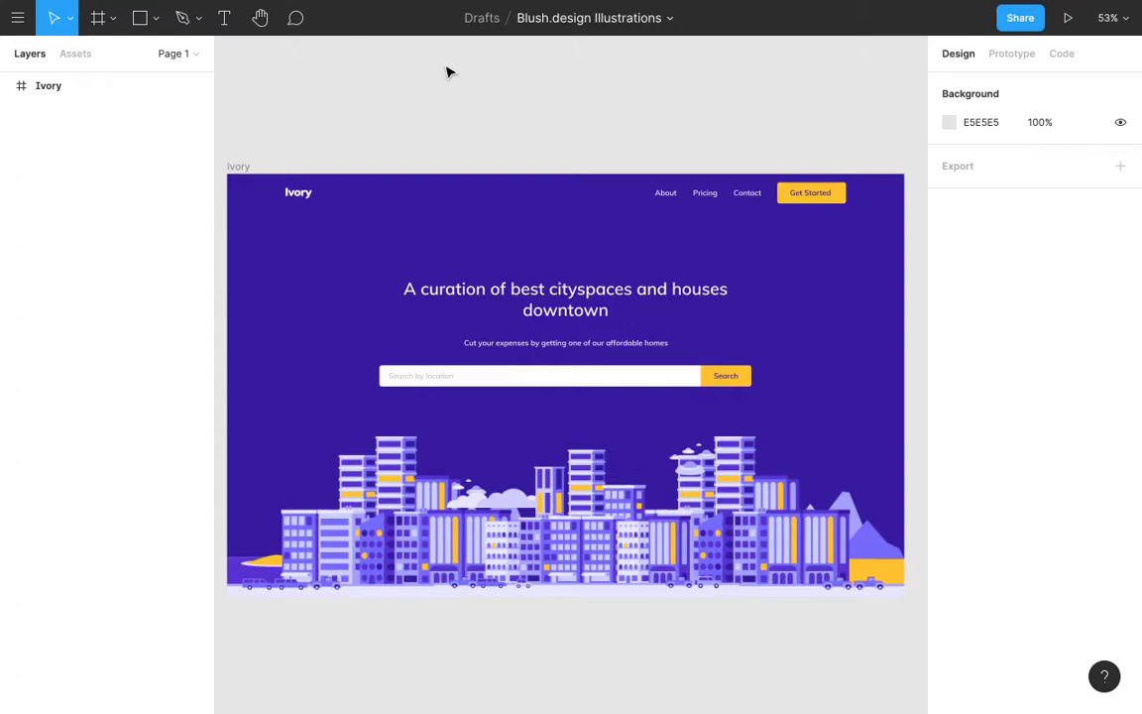
- Add a blank 1440×900 MacBook Pro frame to the canvas
scroll(446, 72, right, 10)
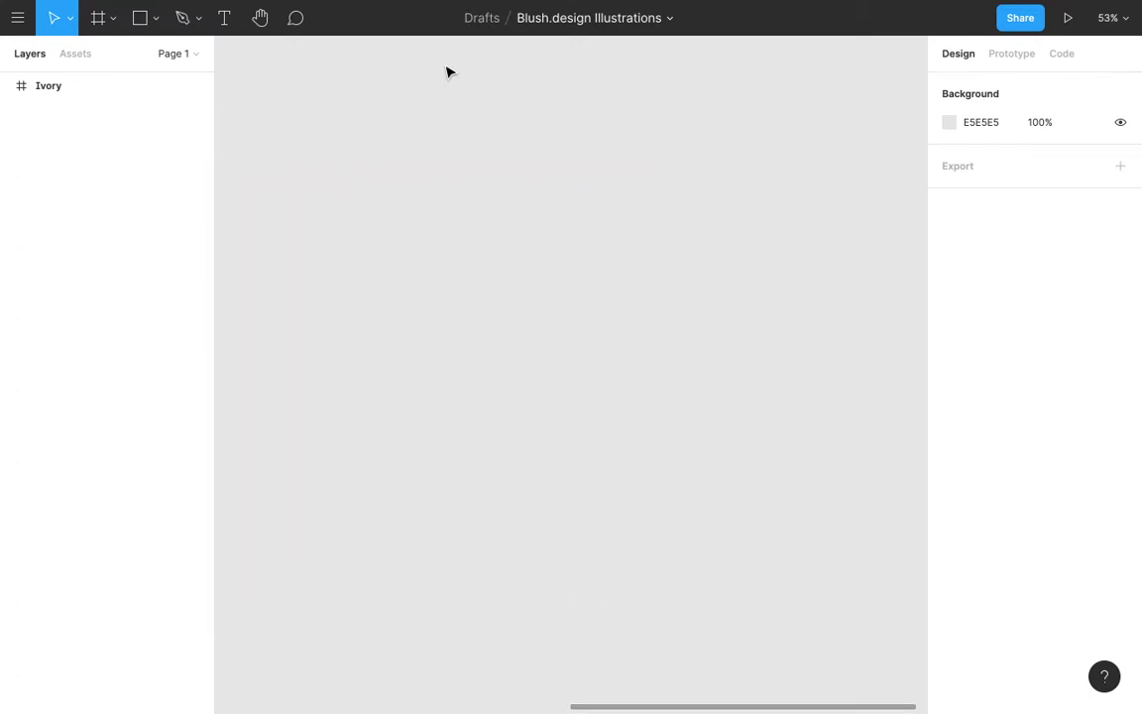
click(99, 20)
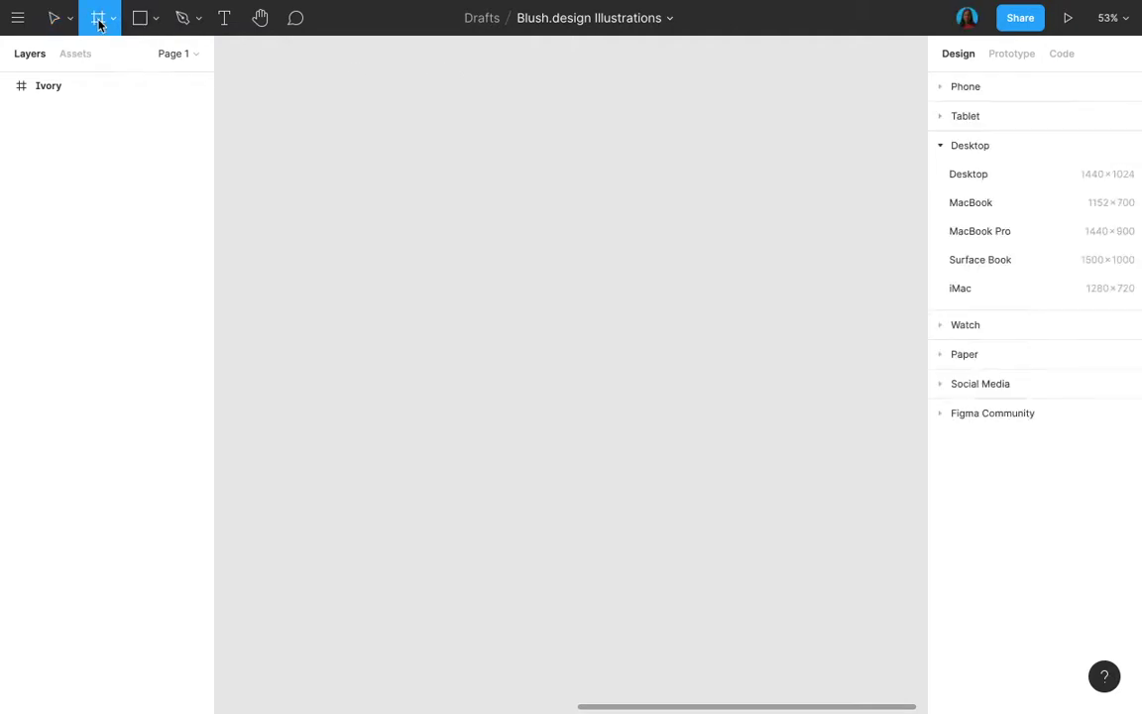
click(978, 234)
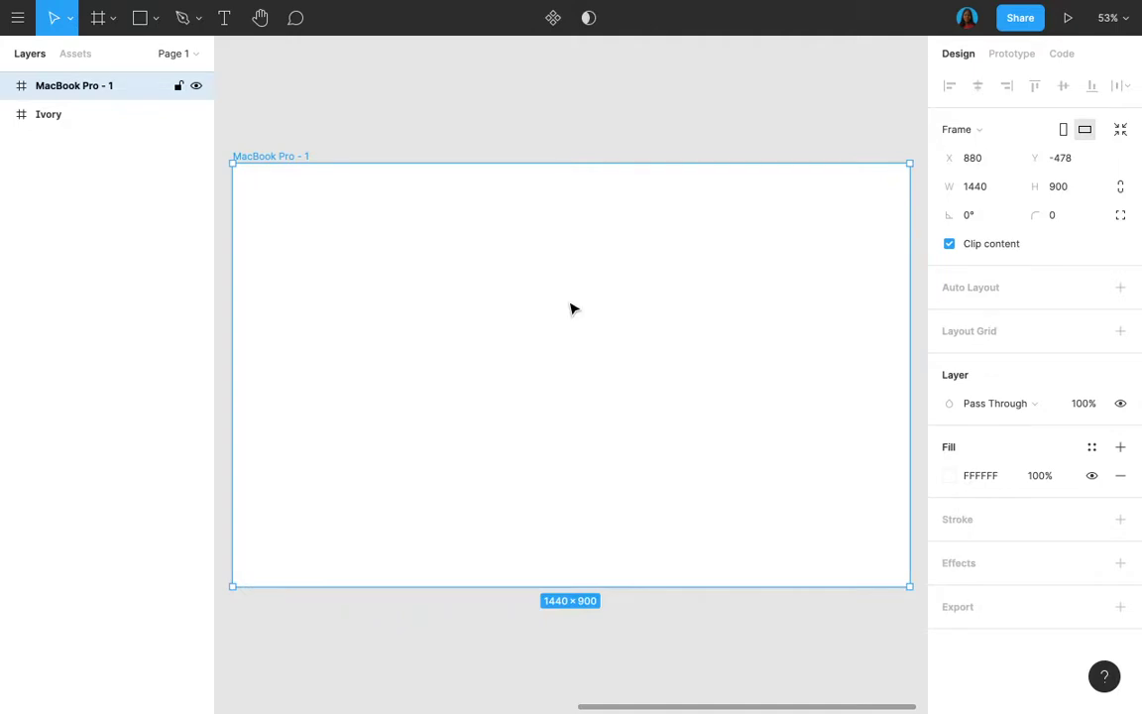
- Open the Manage Plugins page through the main menu's Plugins > More submenu
click(18, 20)
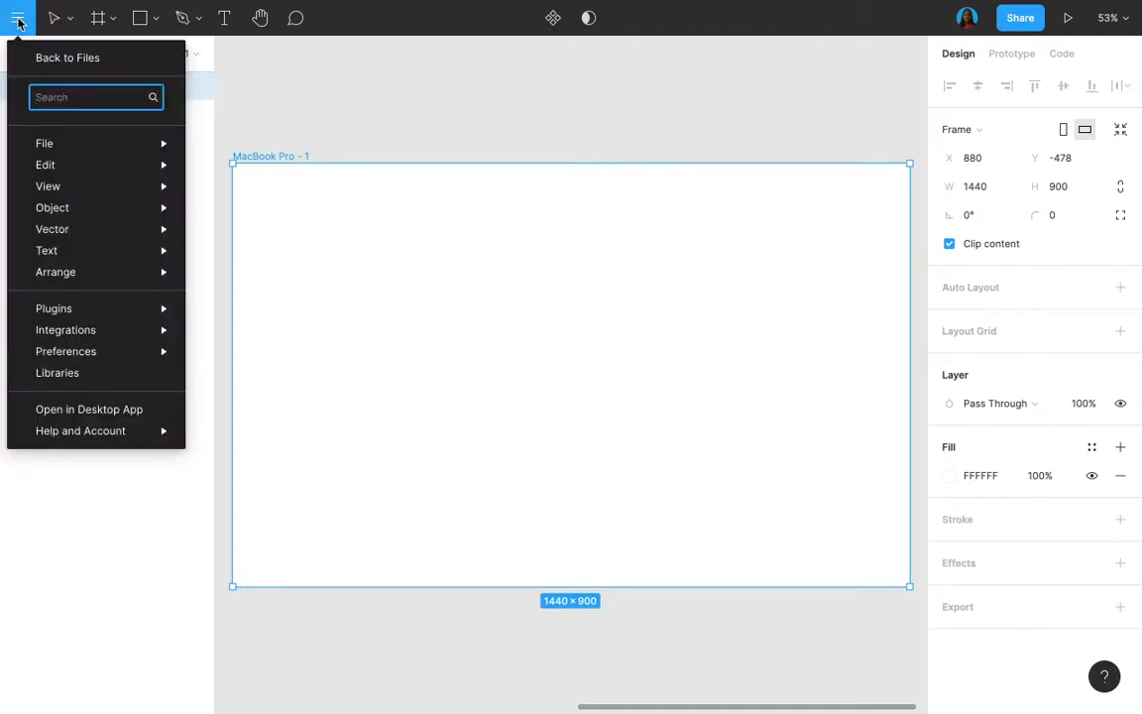
mouse_move(76, 308)
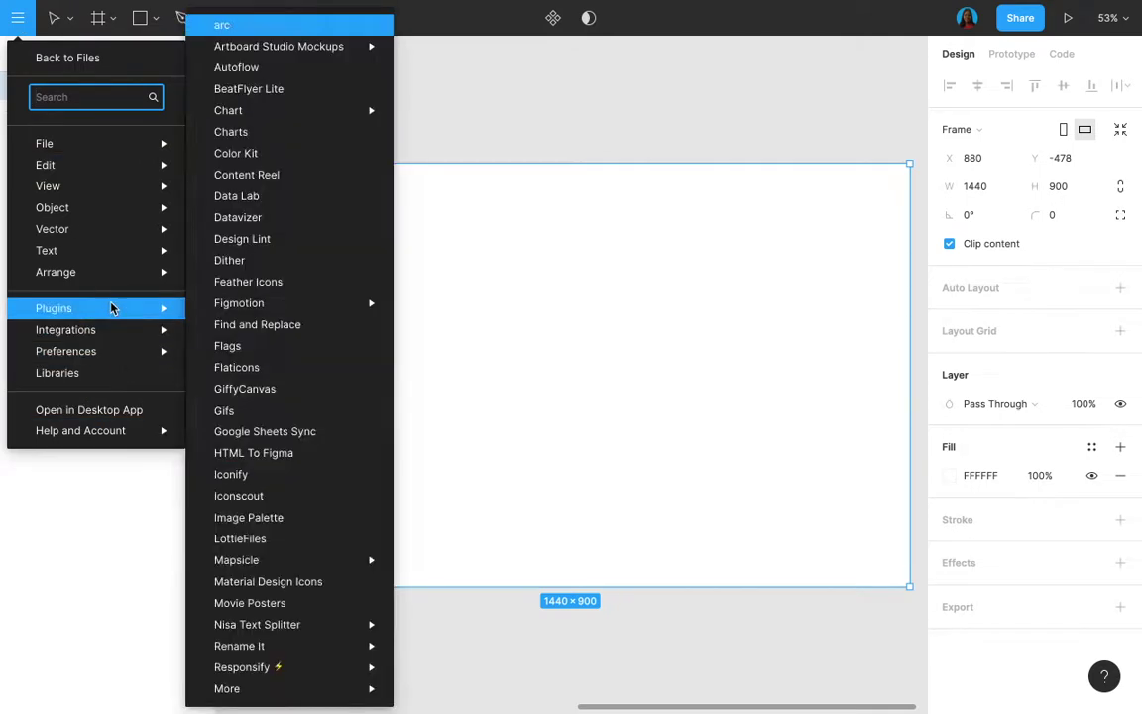
mouse_move(297, 692)
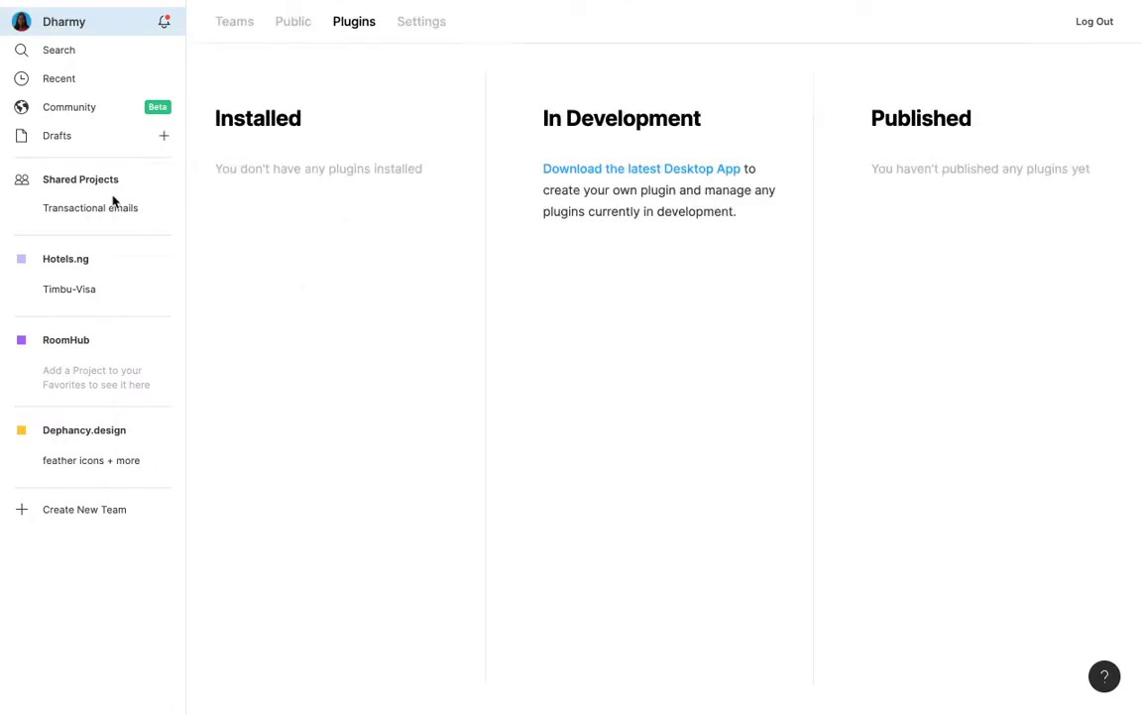
- Search Community plugins for 'blush' and install the Blush plugin
click(69, 109)
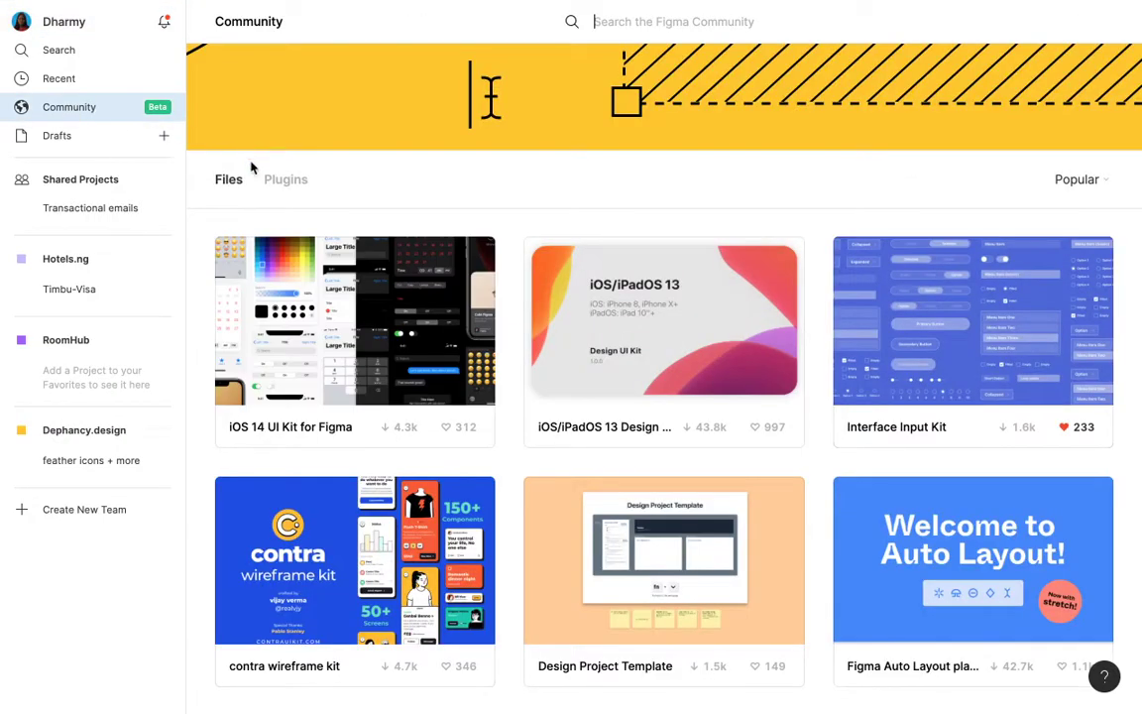
click(278, 182)
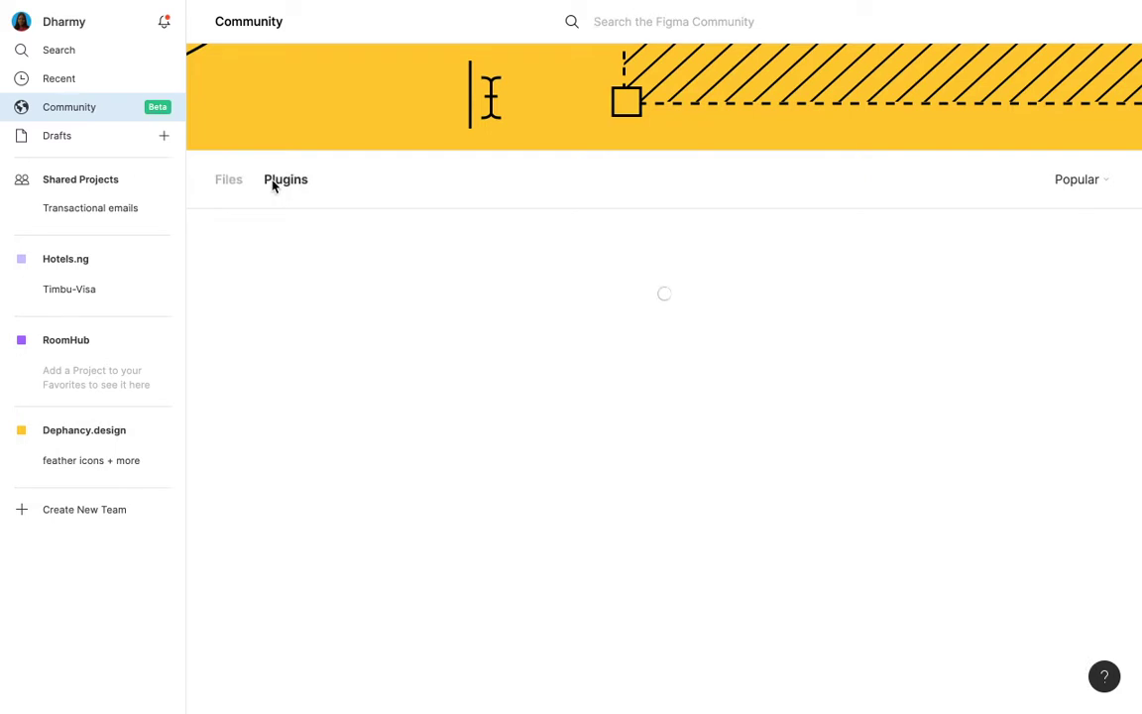
click(689, 22)
text(bl)
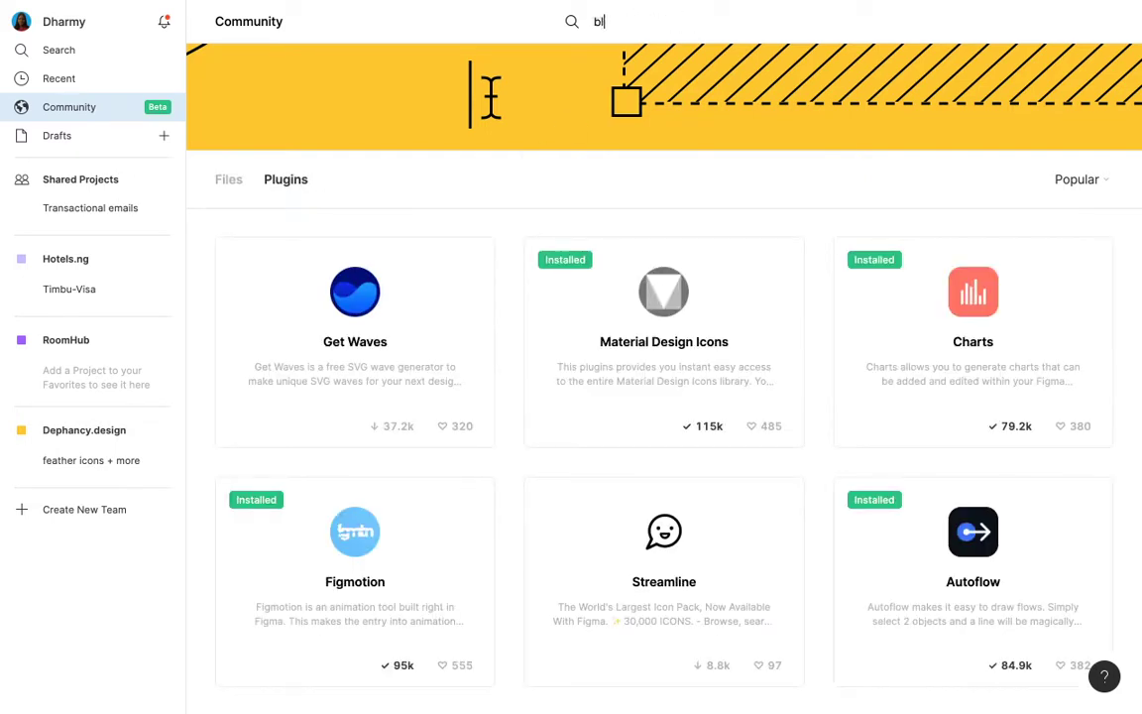
text(ush)
key(Return)
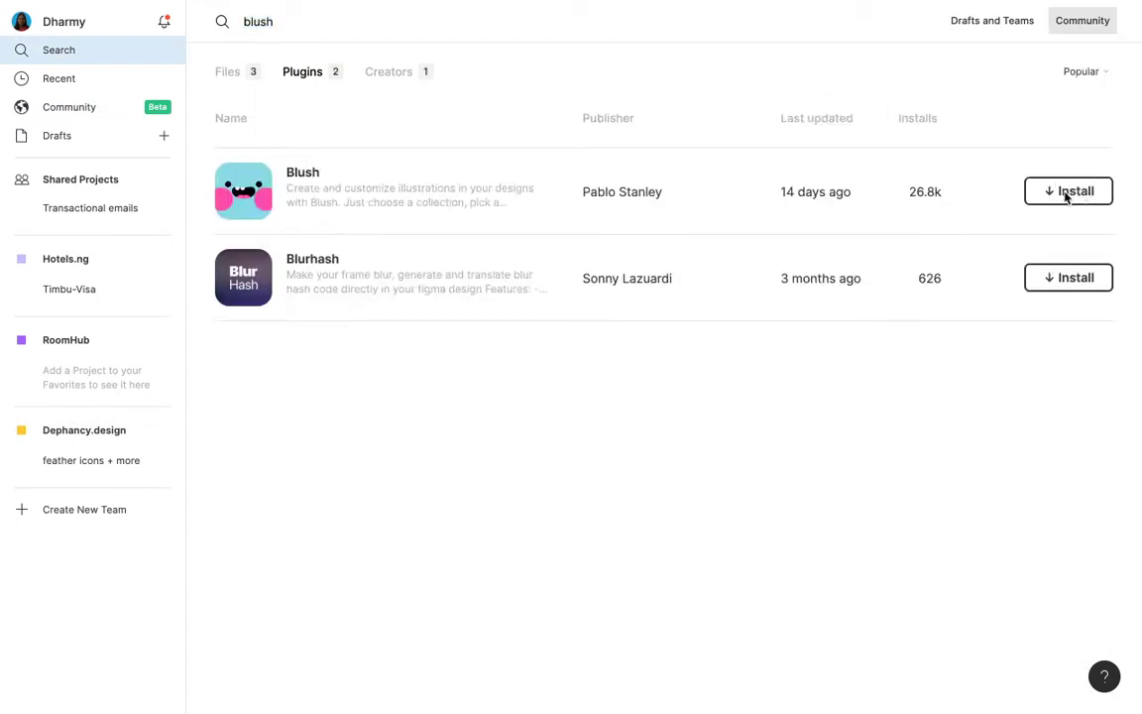
click(1067, 196)
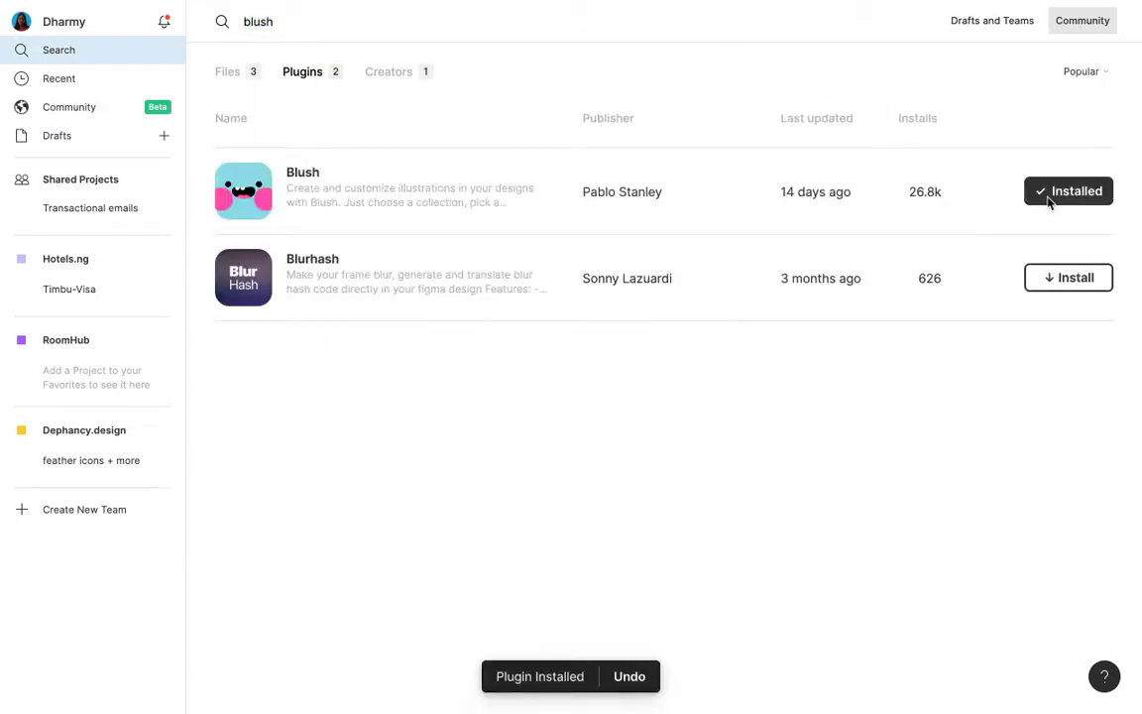
click(47, 26)
- Return to the Blush.design Illustrations file in full screen and clear the selection
click(355, 48)
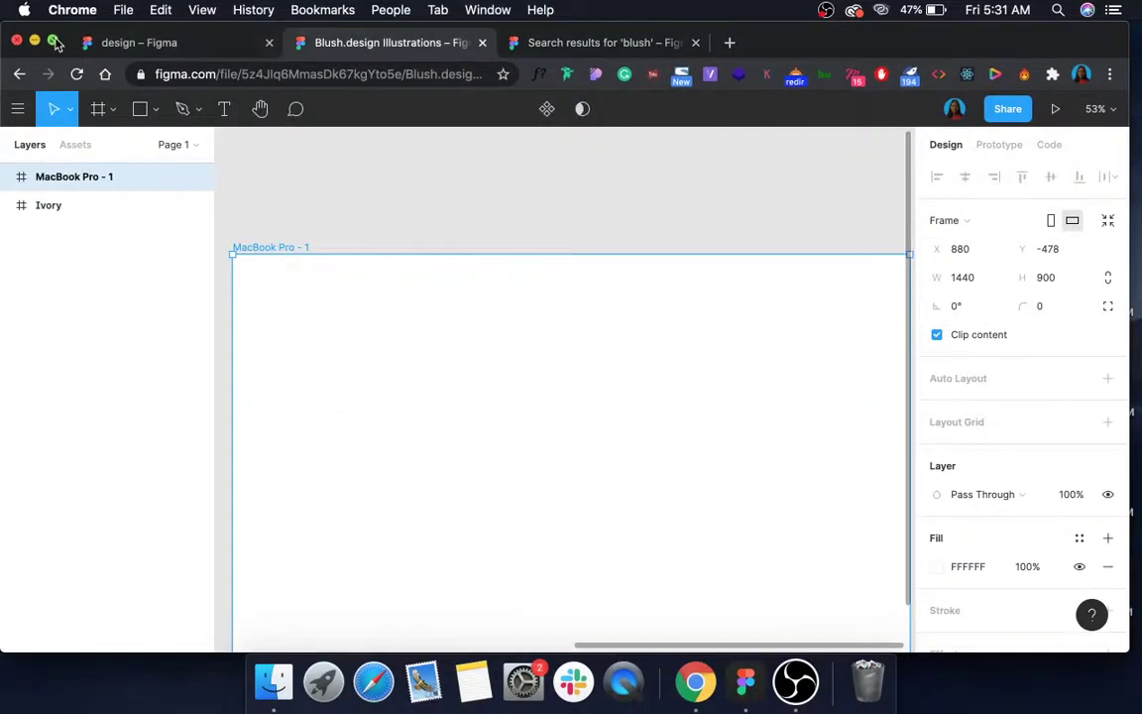
click(55, 43)
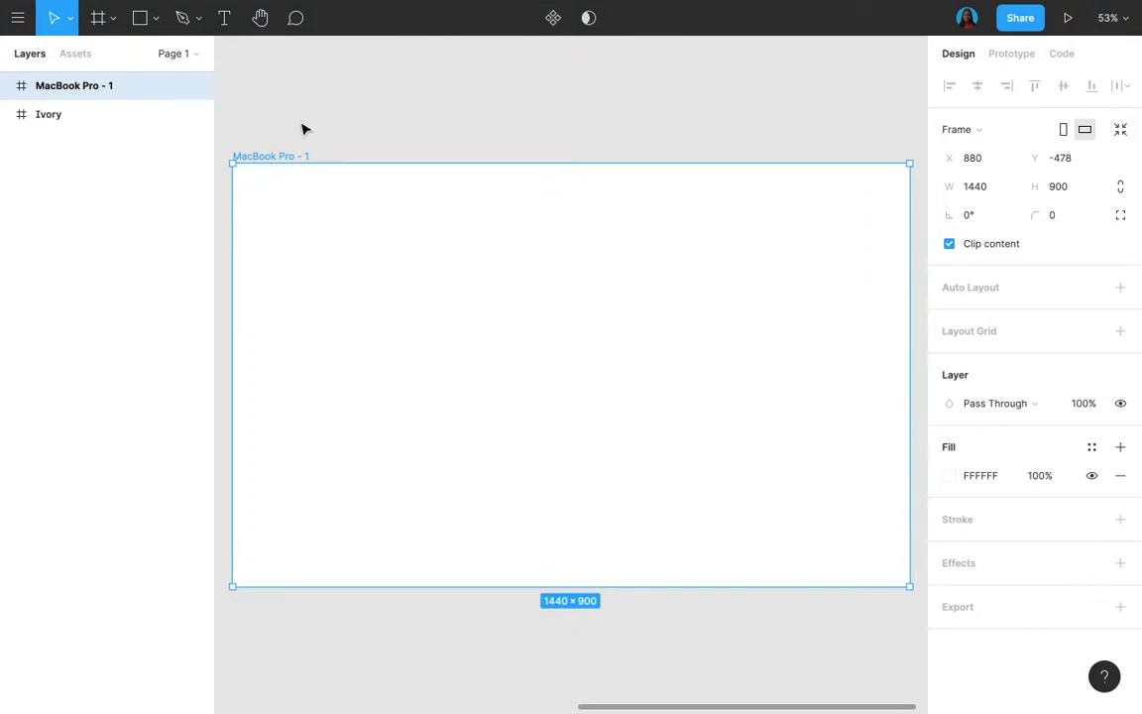
click(305, 129)
- Launch Blush from the canvas right-click Plugins submenu
right_click(294, 129)
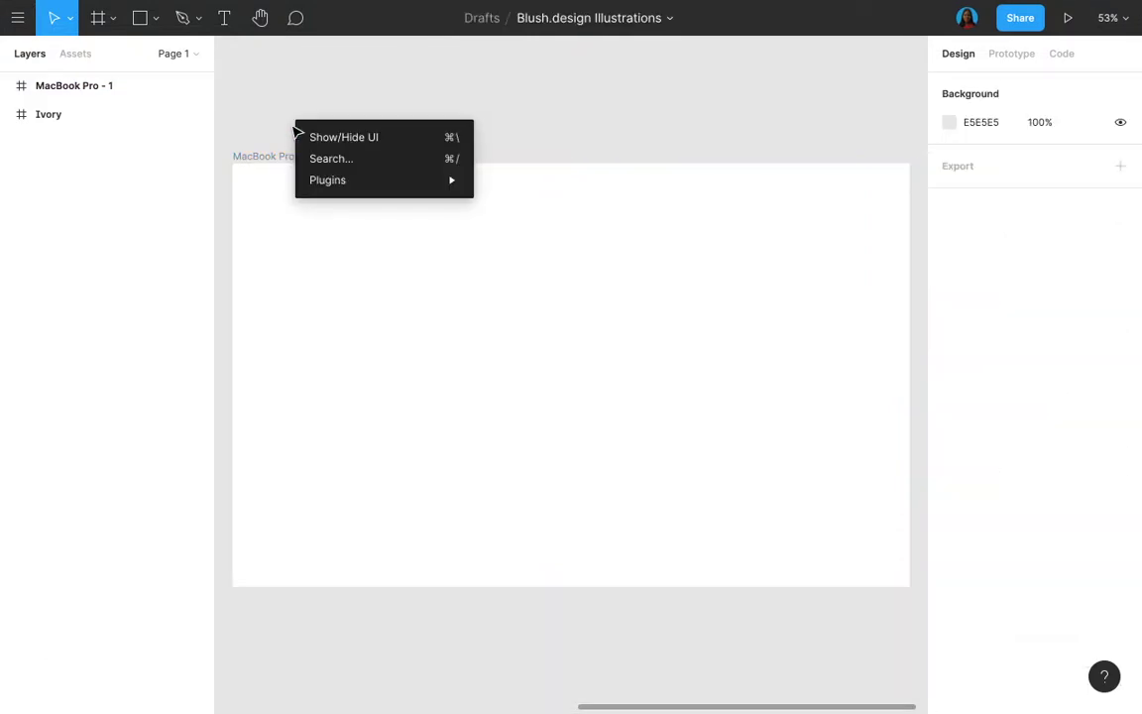
mouse_move(349, 183)
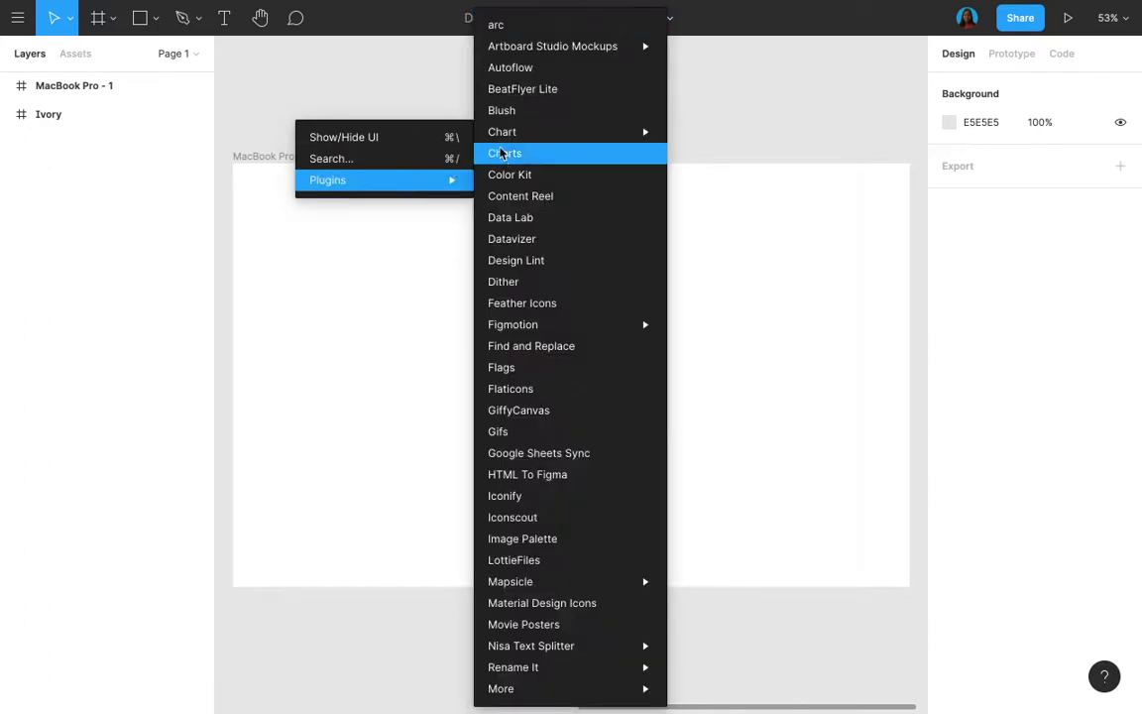
click(386, 85)
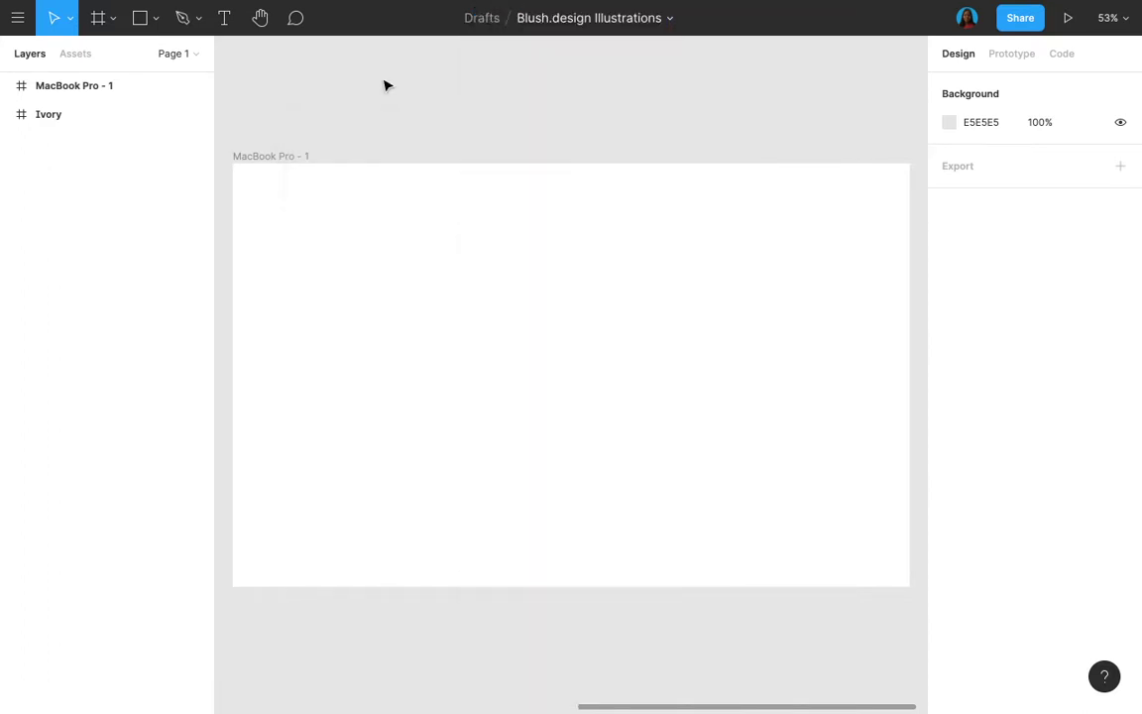
right_click(388, 84)
mouse_move(461, 139)
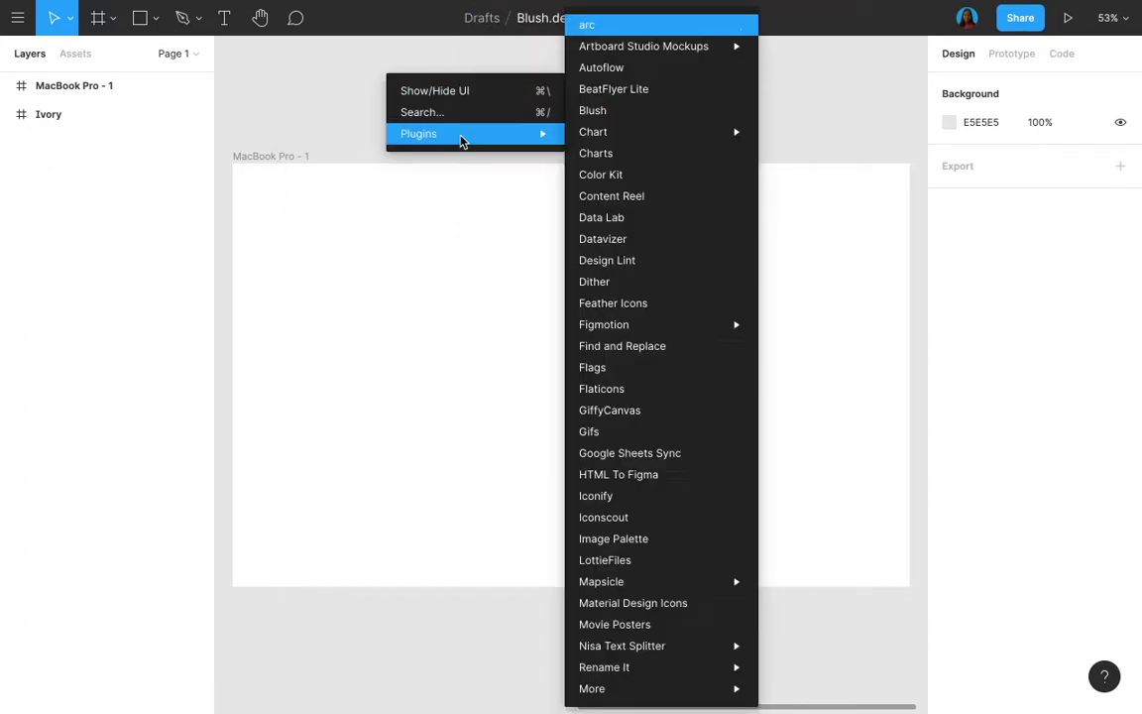
click(617, 112)
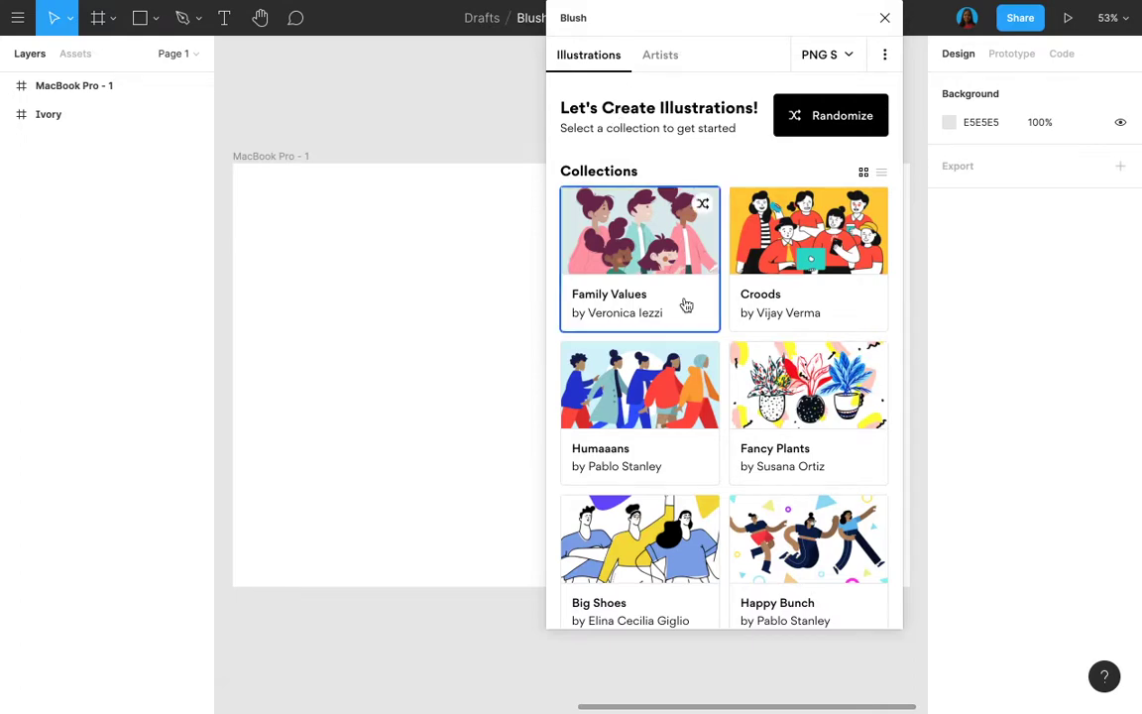
- Open Blush's Cityscapes collection and move the plugin window off the frame
scroll(694, 339, down, 5)
scroll(694, 340, down, 10)
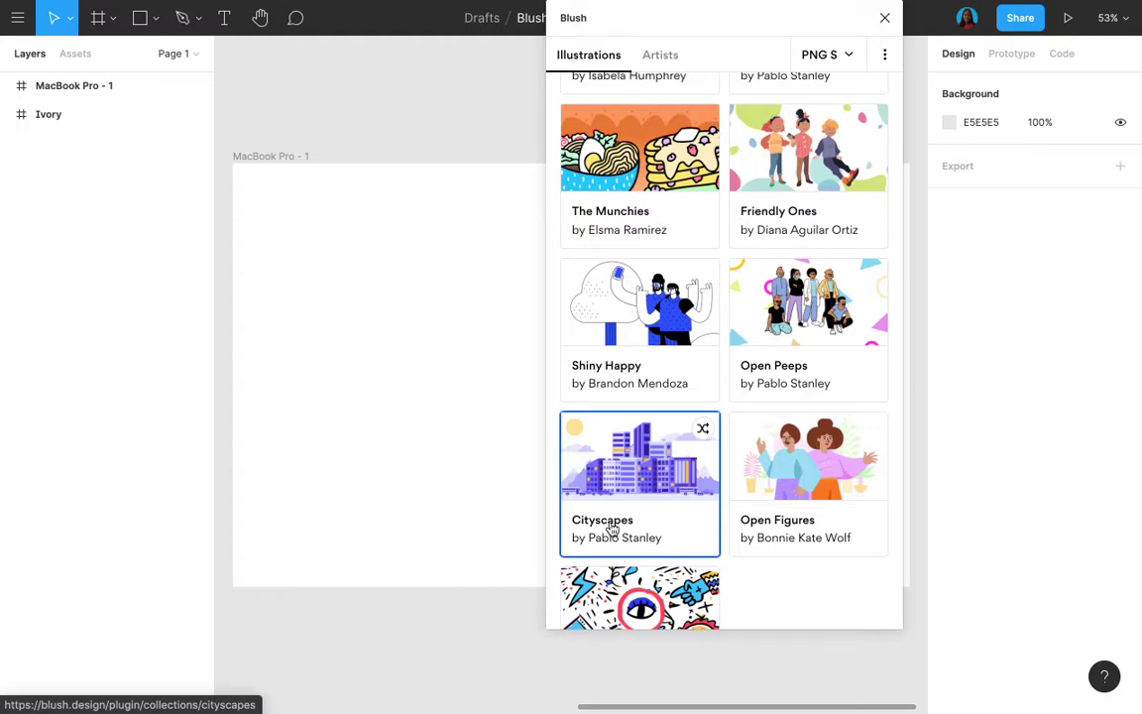
click(610, 528)
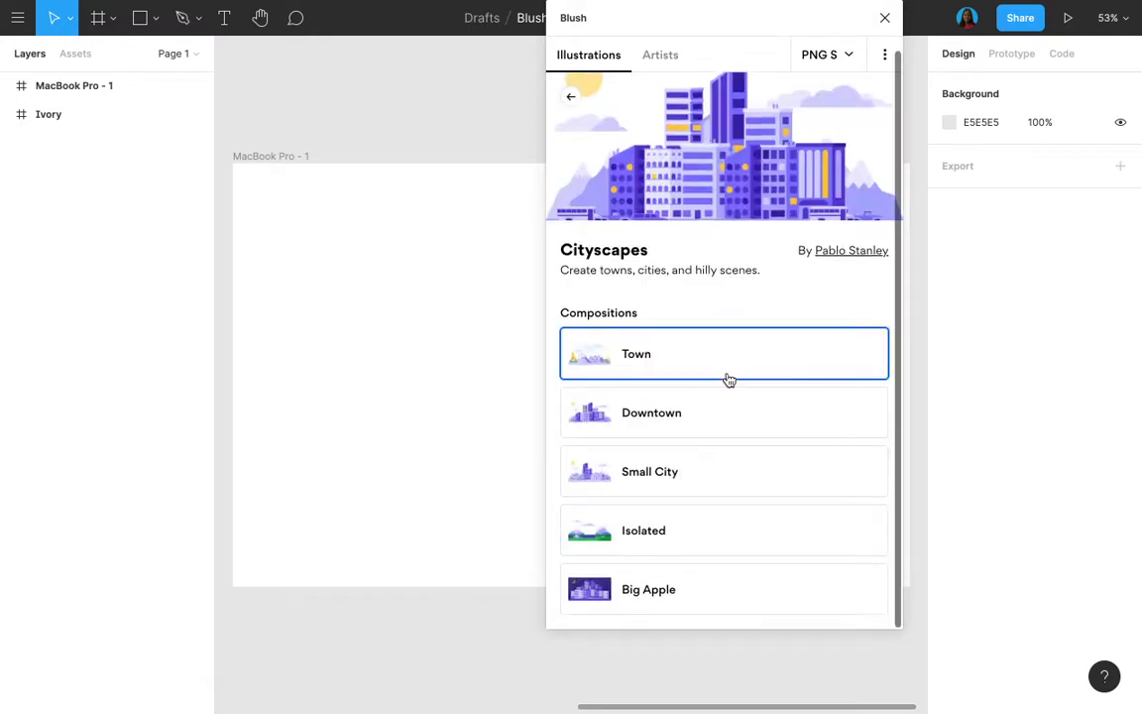
scroll(727, 378, down, 1)
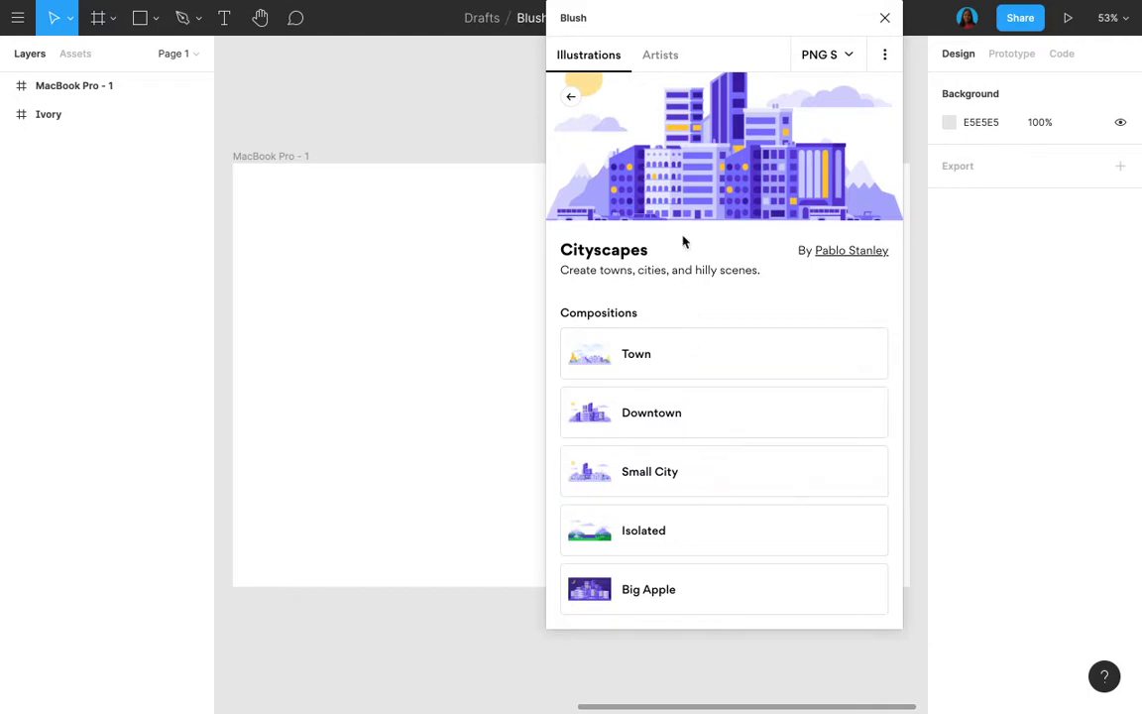
scroll(691, 315, up, 1)
scroll(691, 314, down, 1)
scroll(691, 314, up, 1)
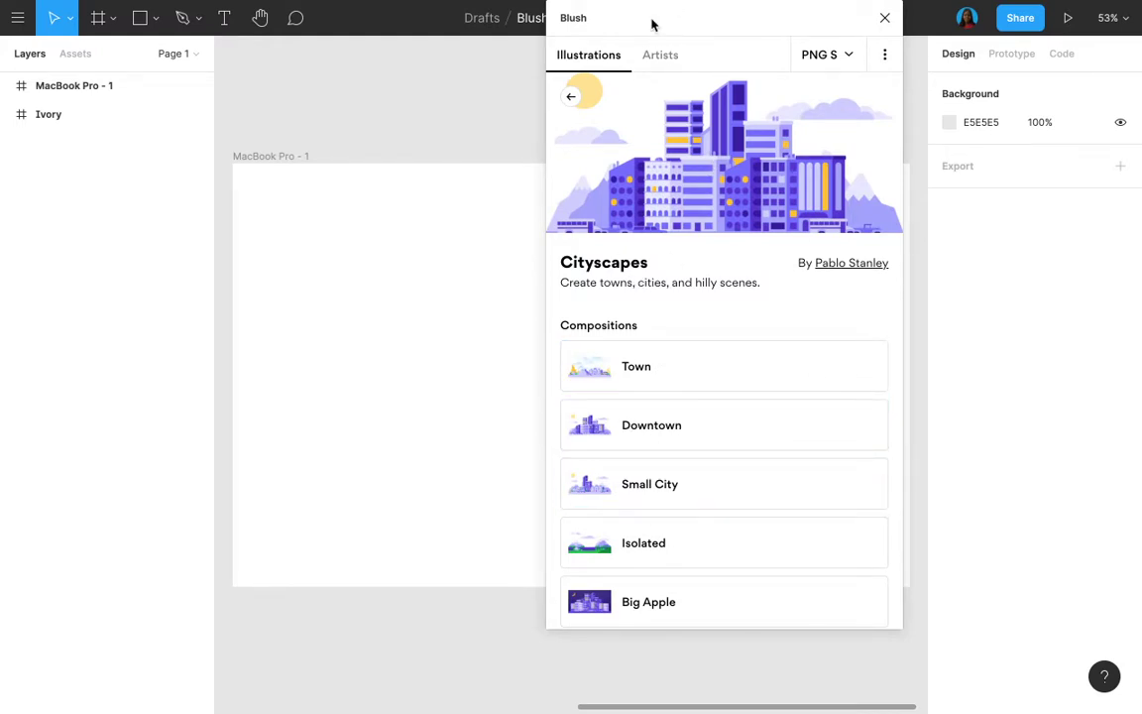
drag(651, 23, 805, 41)
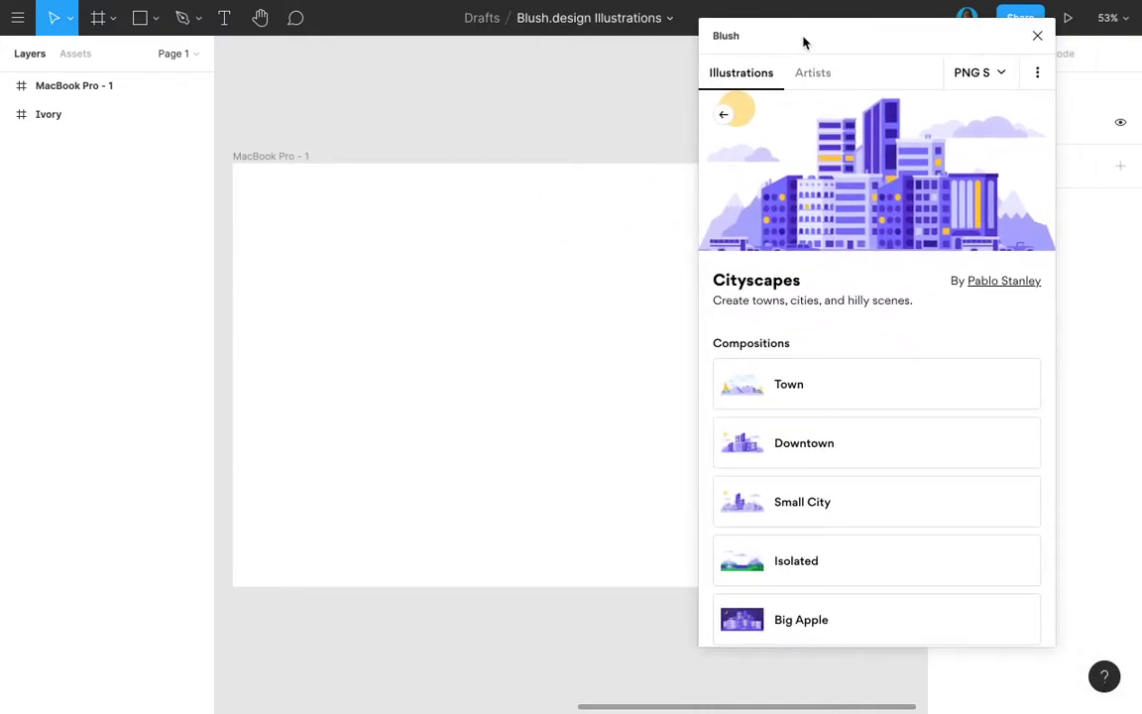
- Draw an 803×511 frame inside MacBook Pro - 1 and fill it with the Downtown cityscape
click(111, 18)
click(97, 58)
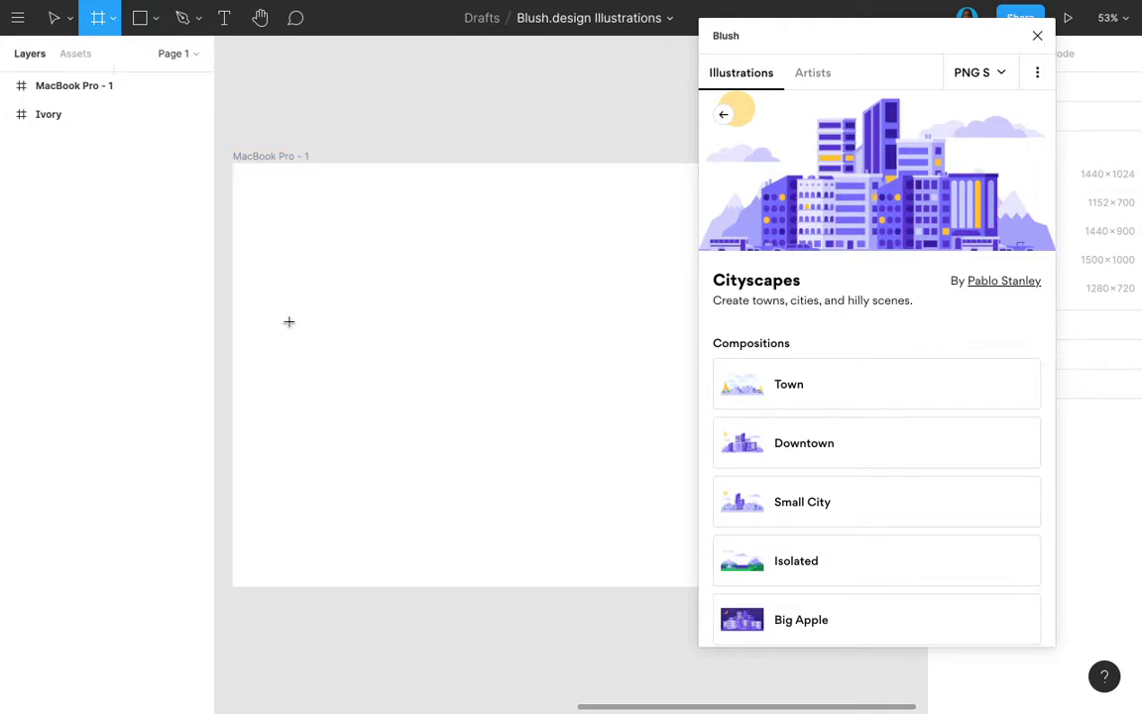
drag(259, 308, 636, 547)
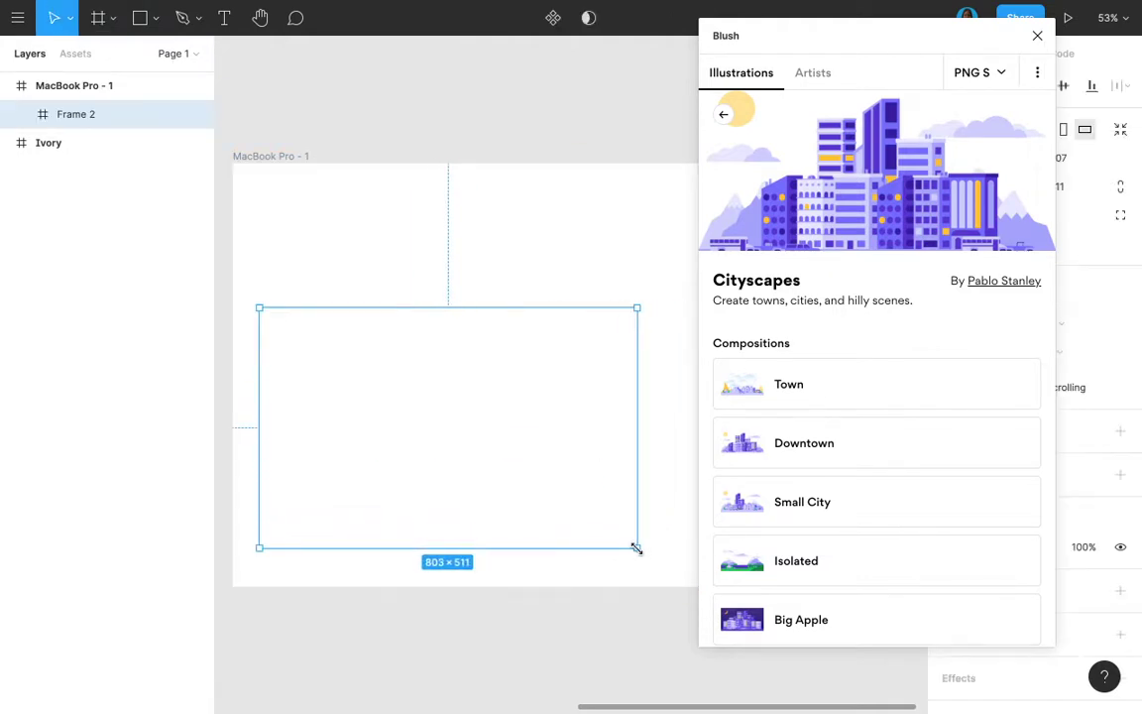
click(800, 444)
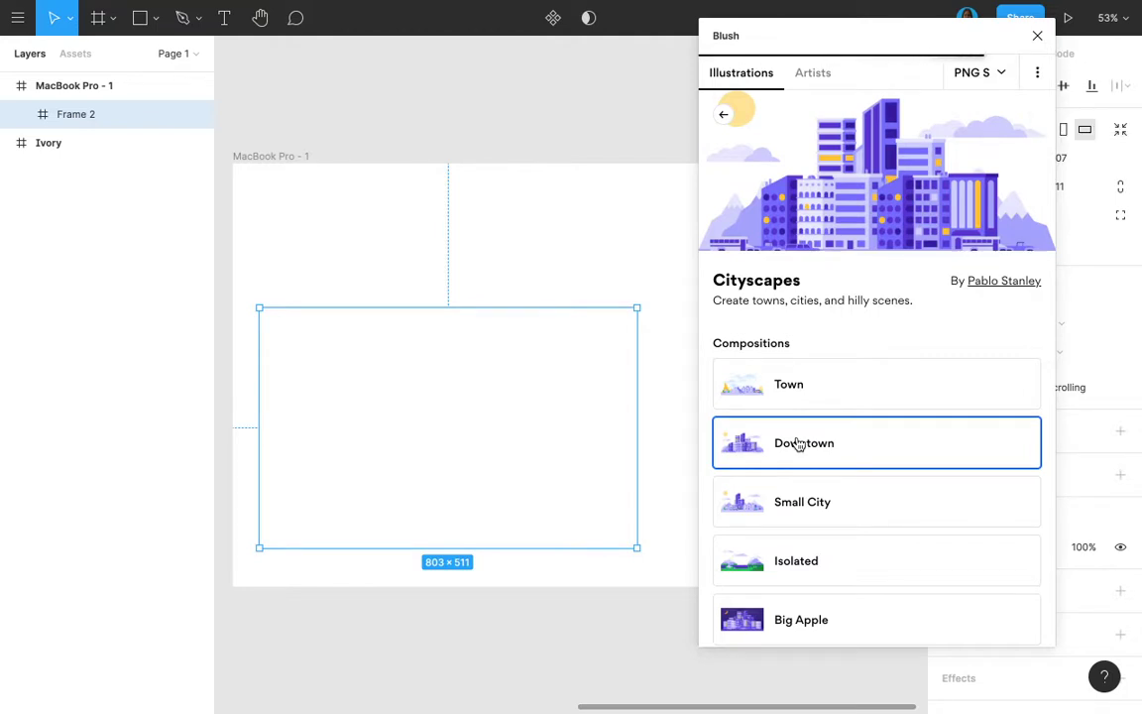
click(524, 496)
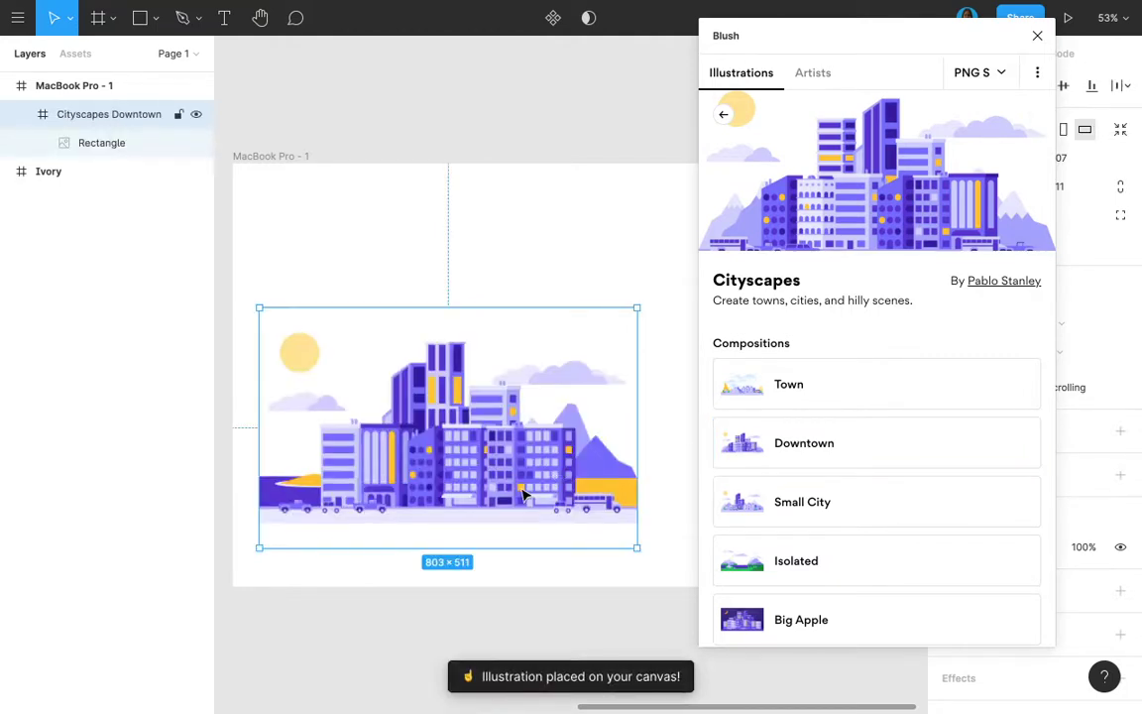
- Place the Downtown cityscape illustration from Blush
scroll(469, 117, down, 2)
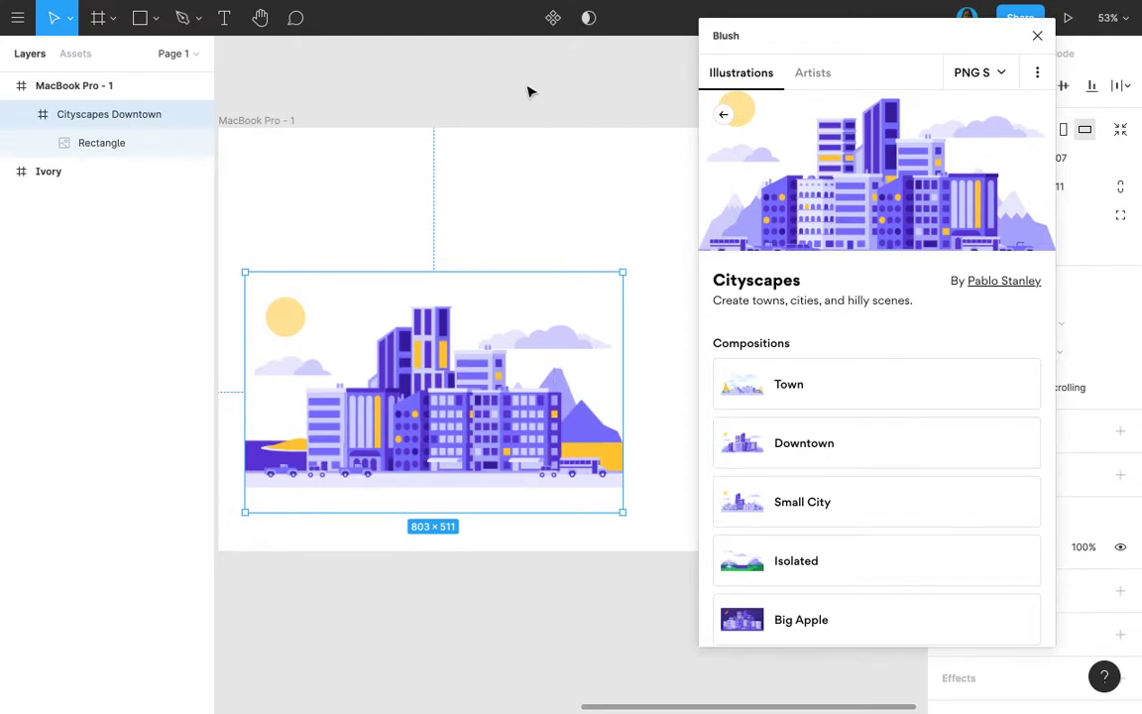
scroll(528, 92, right, 3)
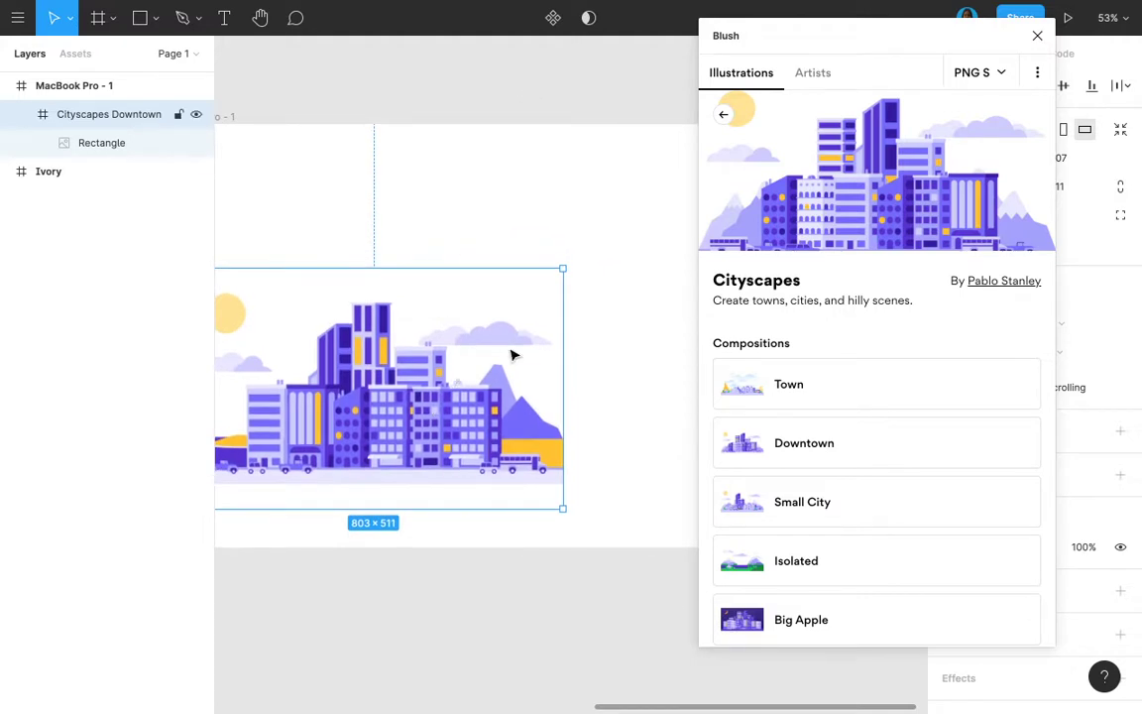
scroll(525, 362, down, 3)
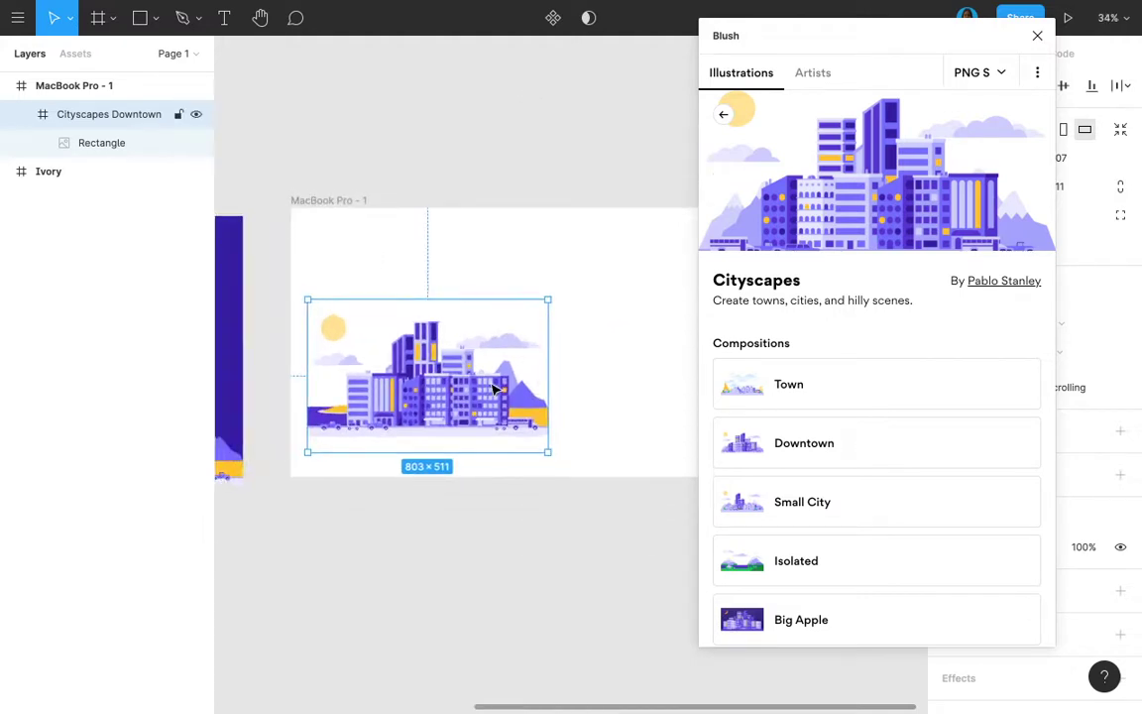
scroll(493, 392, up, 3)
scroll(493, 392, down, 2)
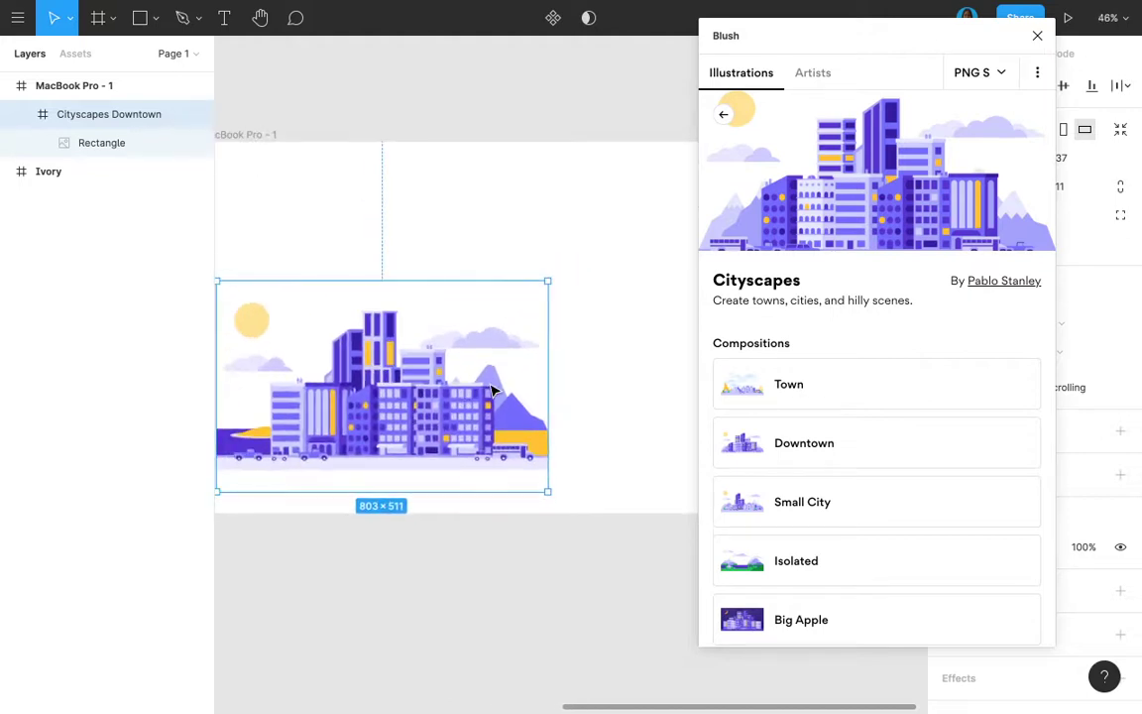
click(823, 443)
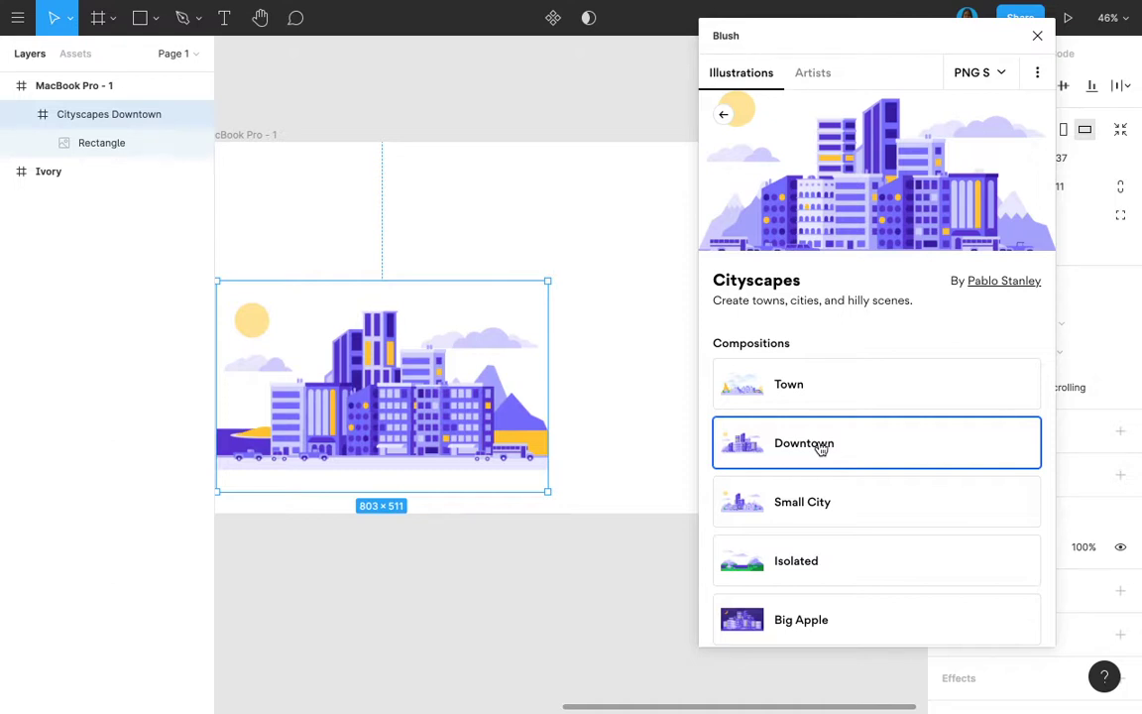
- Duplicate the cityscape frame twice with Ctrl+D and position the copies beside the original
key(ctrl+d)
drag(512, 418, 695, 423)
scroll(533, 412, up, 2)
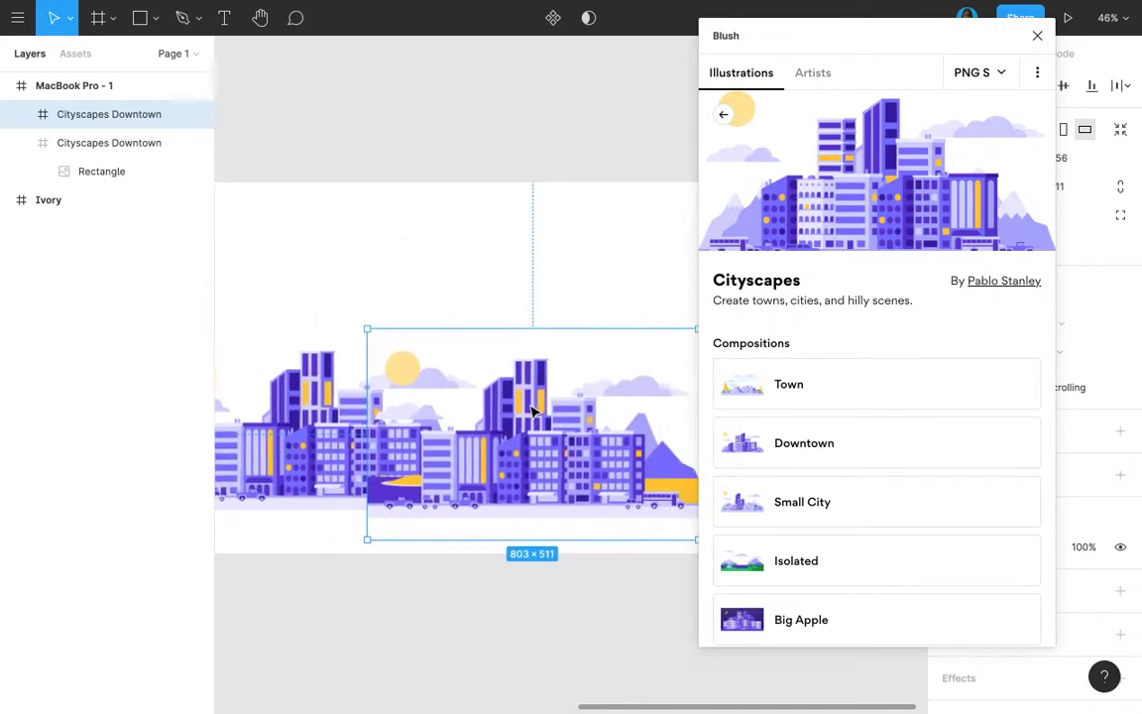
scroll(551, 451, down, 4)
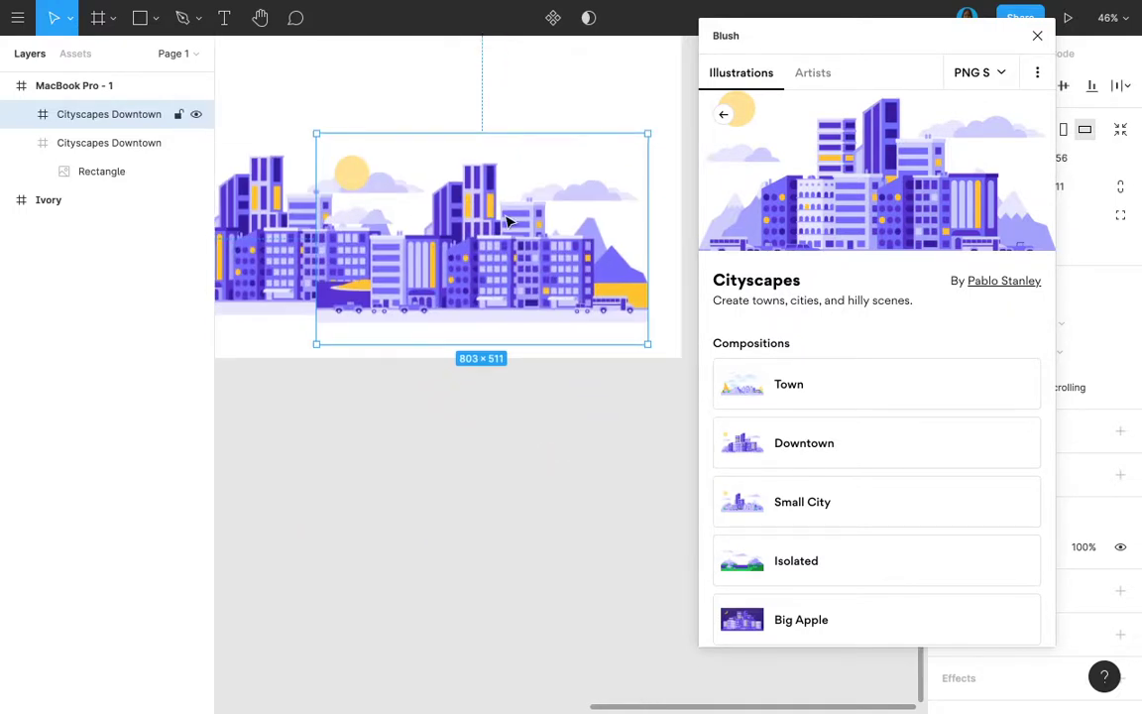
key(ctrl+d)
drag(581, 219, 436, 508)
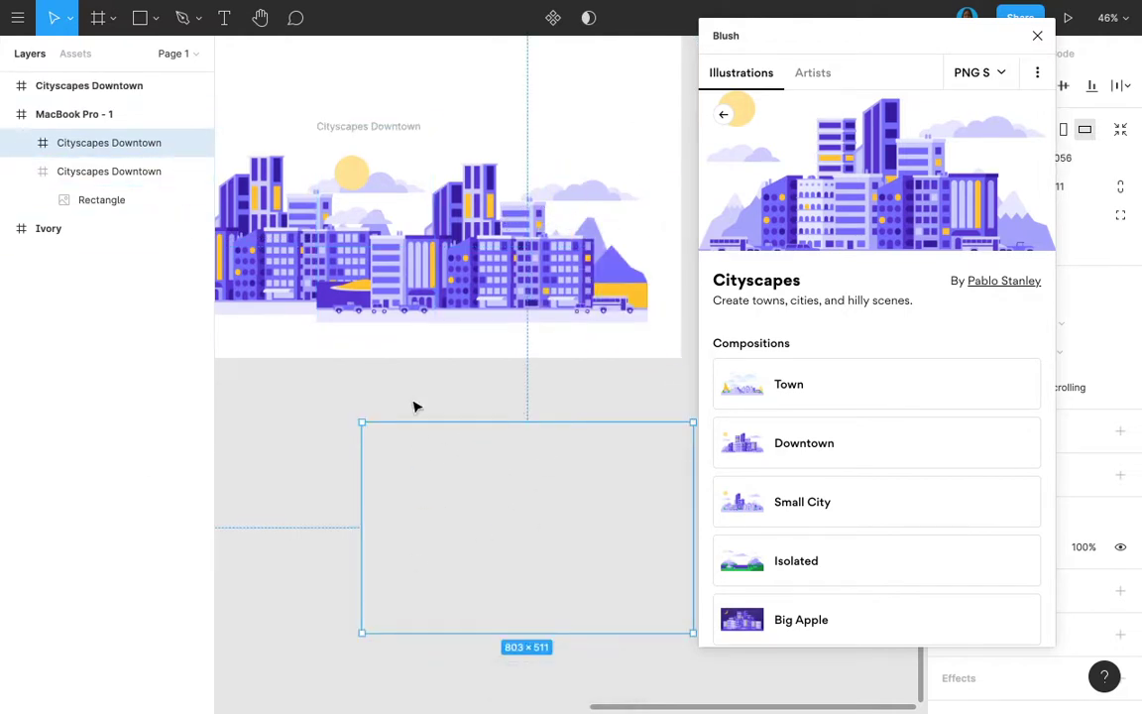
drag(522, 534, 491, 201)
- Place a fresh Downtown illustration into the copied frame
scroll(525, 273, up, 2)
scroll(476, 263, up, 5)
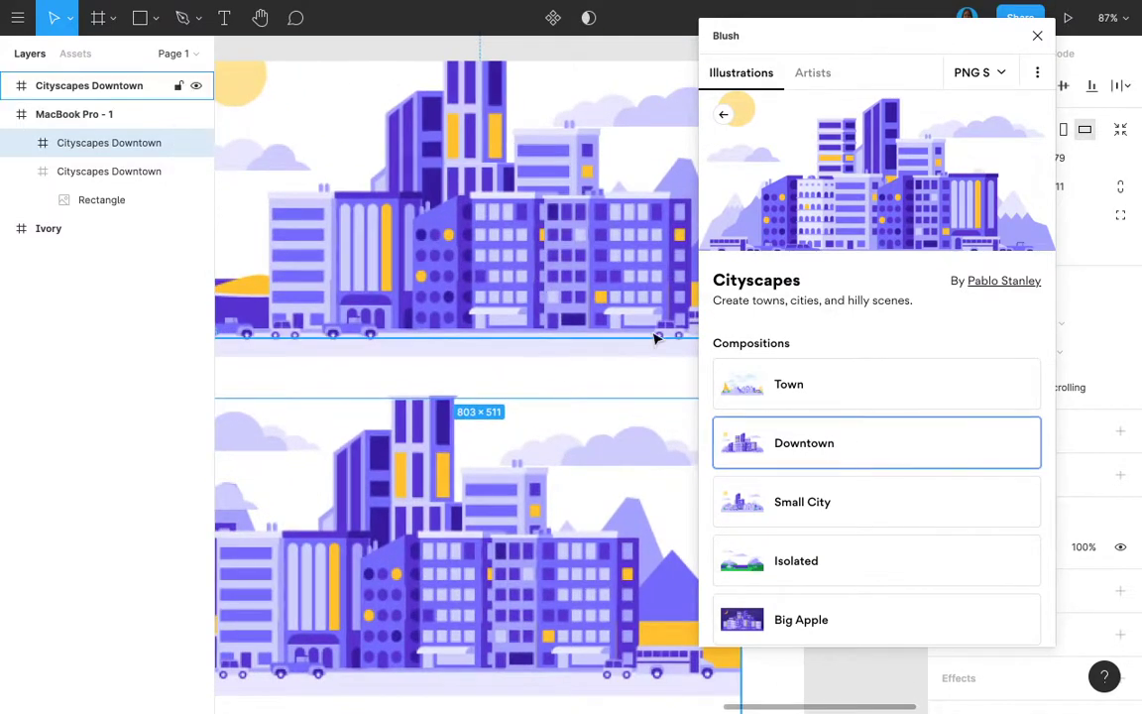
click(826, 451)
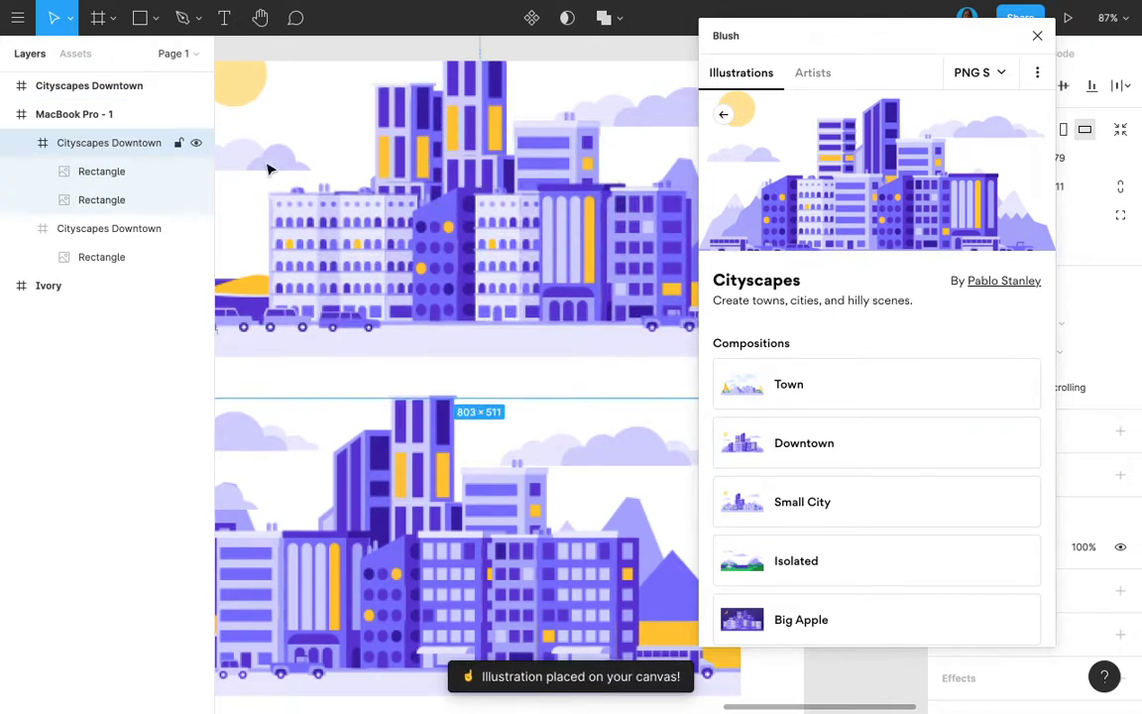
- Select the placed cityscape and randomize its Blush variant twice
click(105, 175)
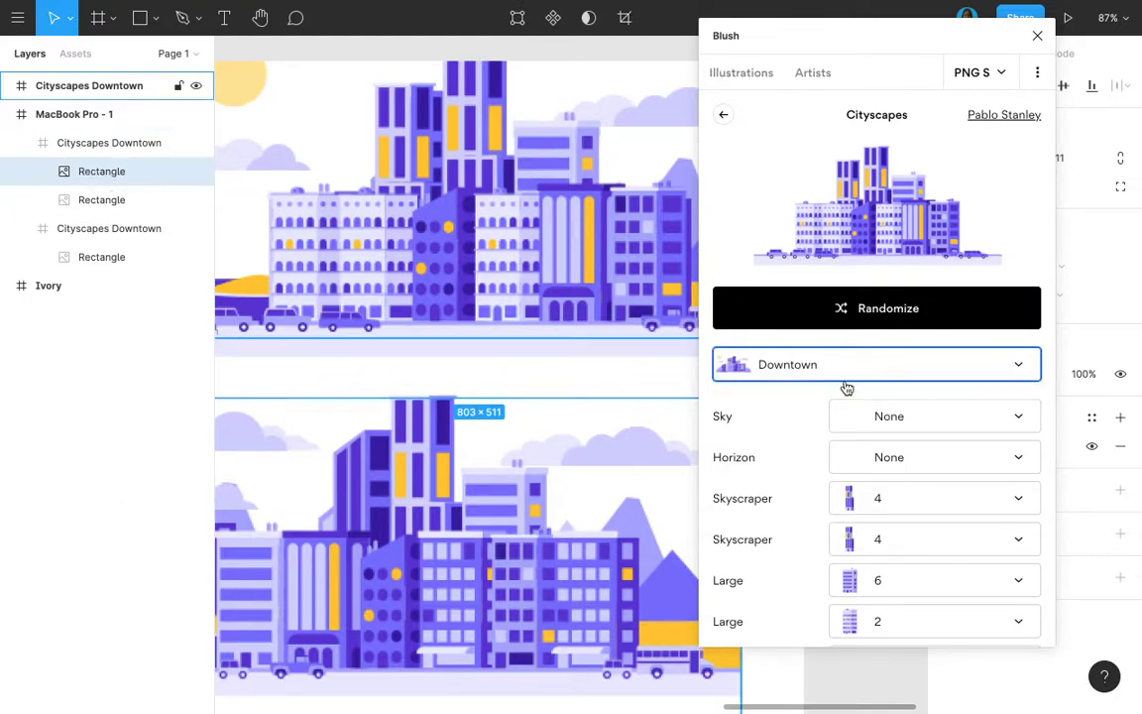
click(874, 308)
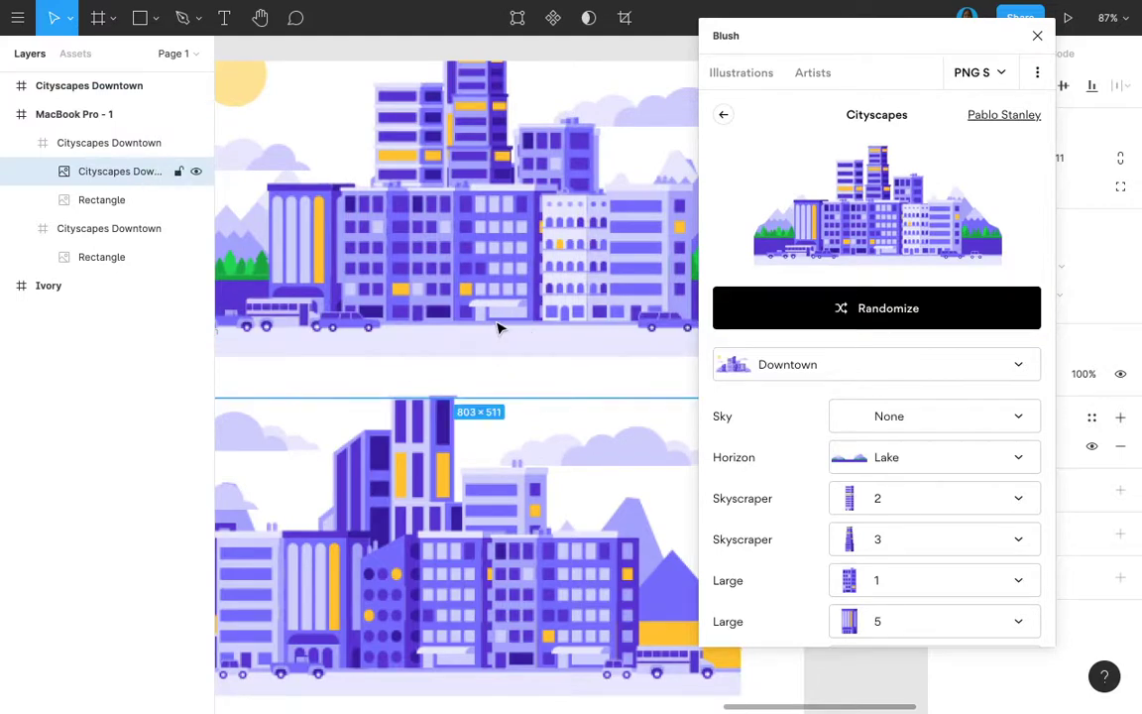
scroll(498, 328, down, 6)
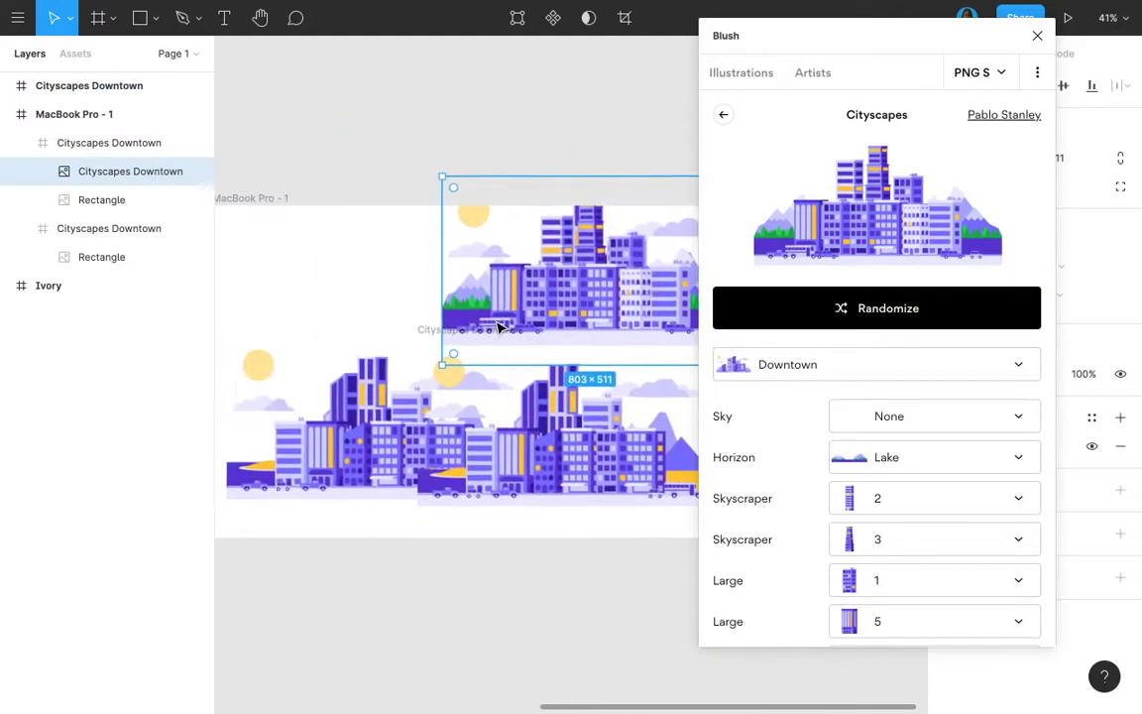
scroll(499, 328, right, 3)
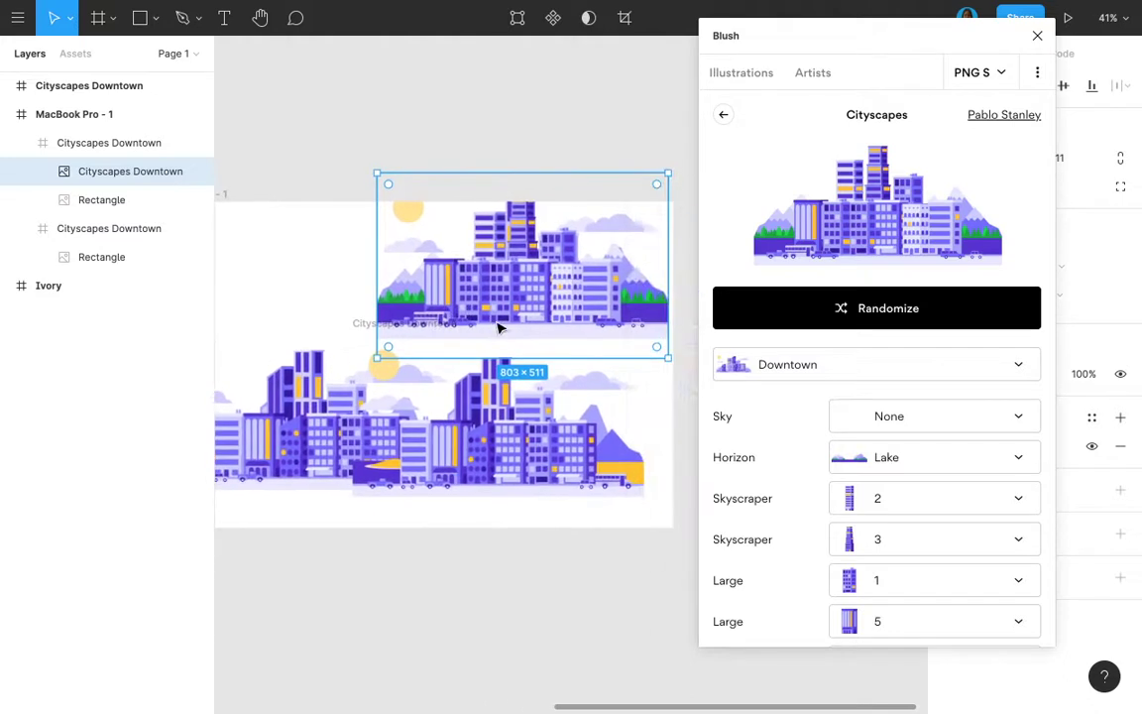
click(885, 313)
scroll(964, 523, down, 2)
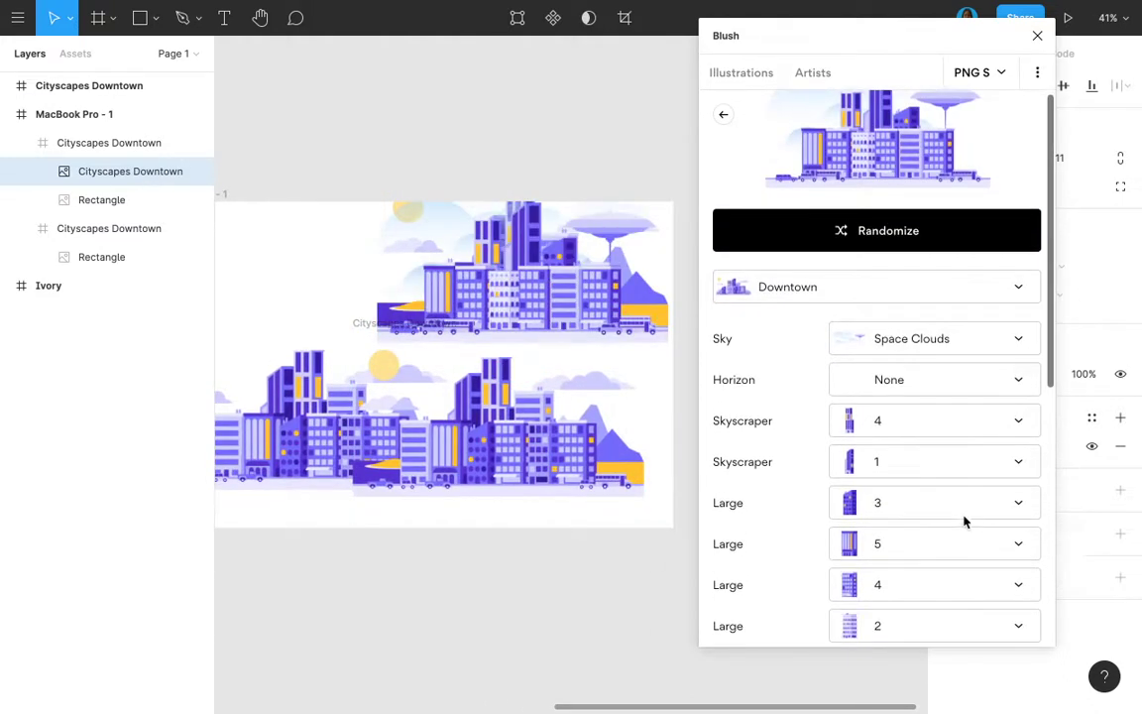
- Set the cityscape sky to Partly Cloudy, after briefly trying Space Desert
click(935, 347)
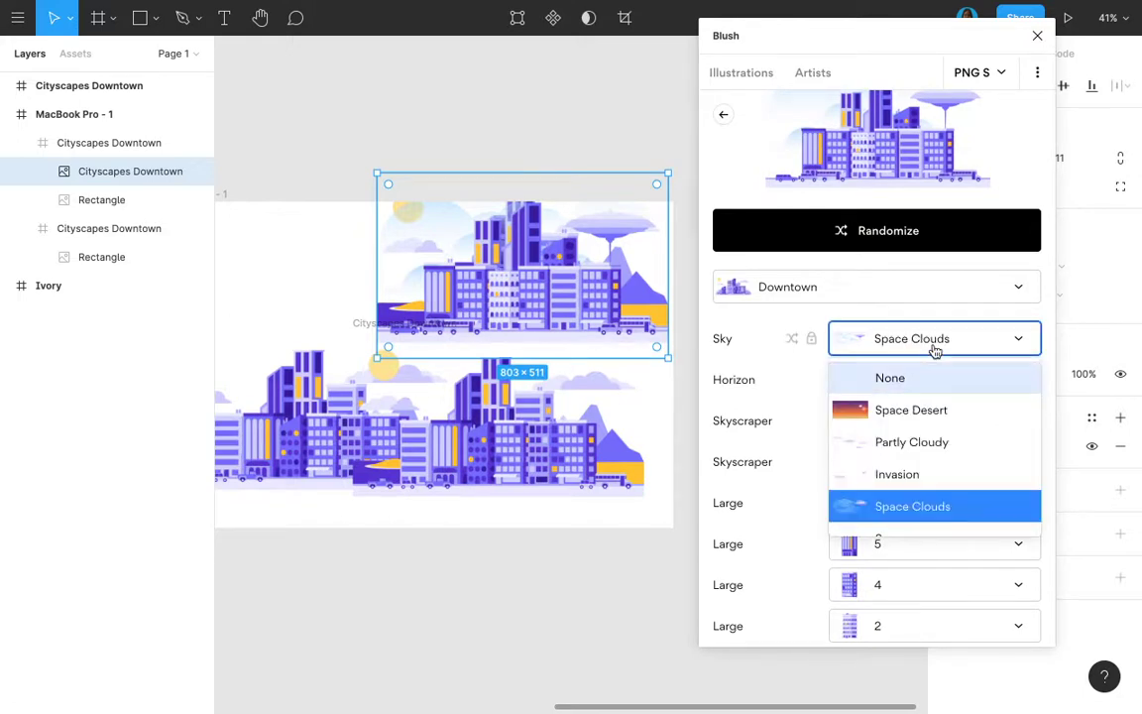
click(887, 420)
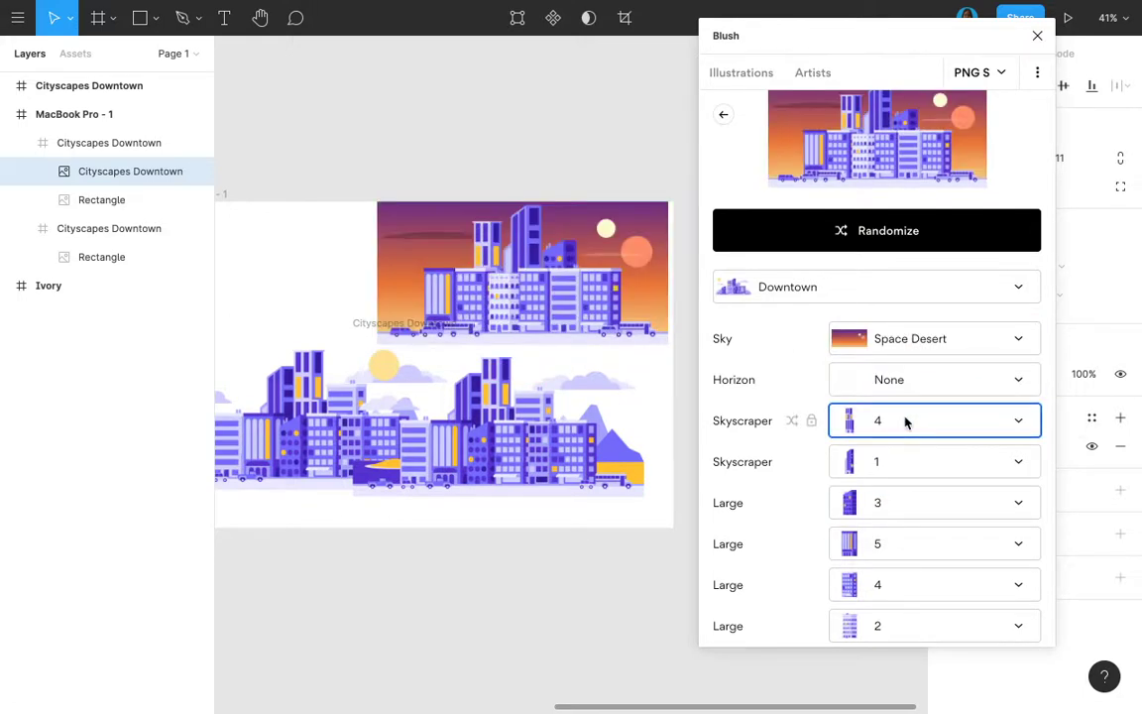
click(933, 337)
click(933, 442)
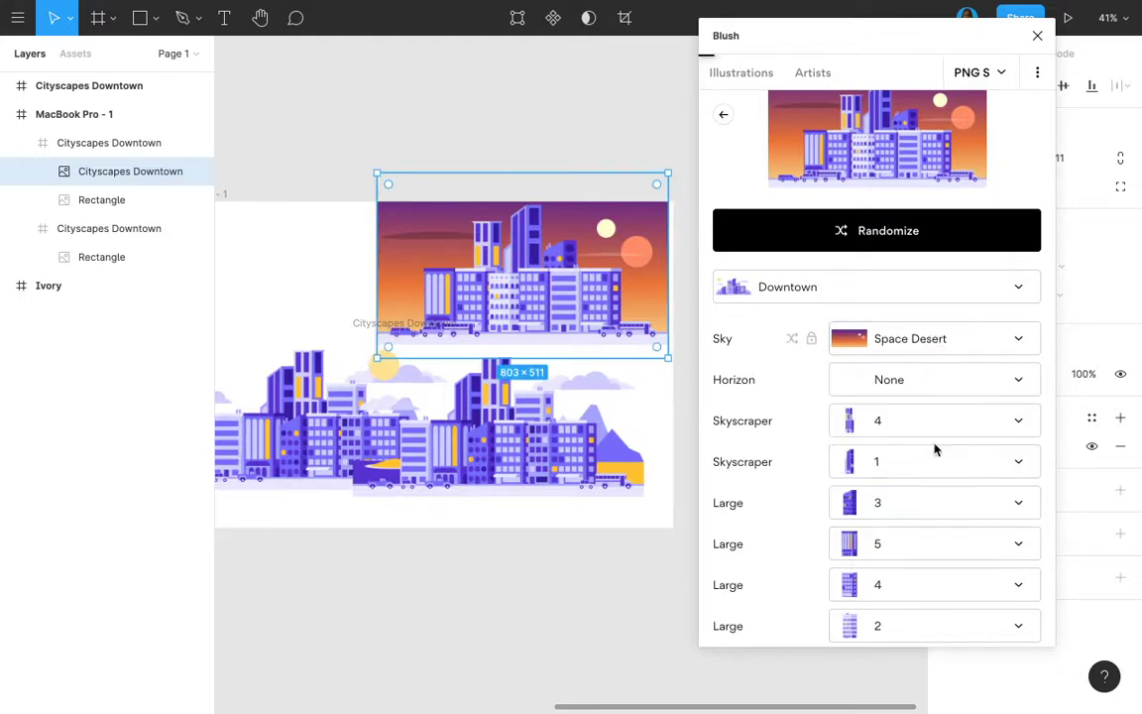
scroll(938, 619, down, 3)
- Make the first and last vehicles School Buses and the last large building variant 2
click(917, 599)
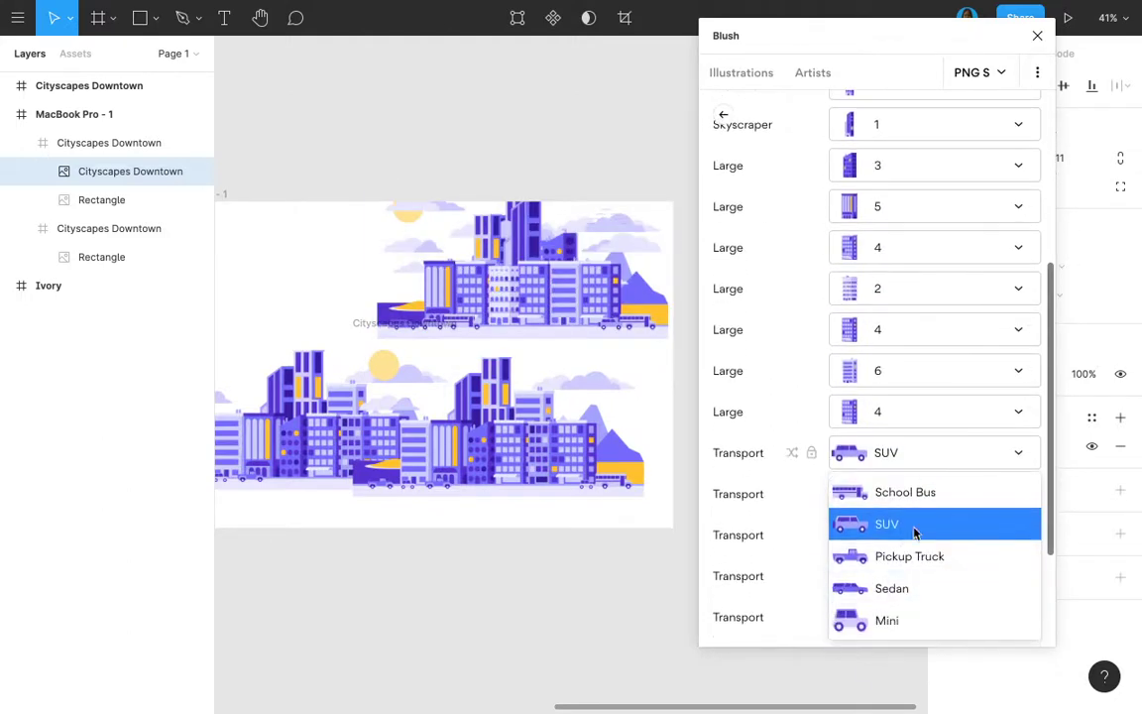
click(899, 494)
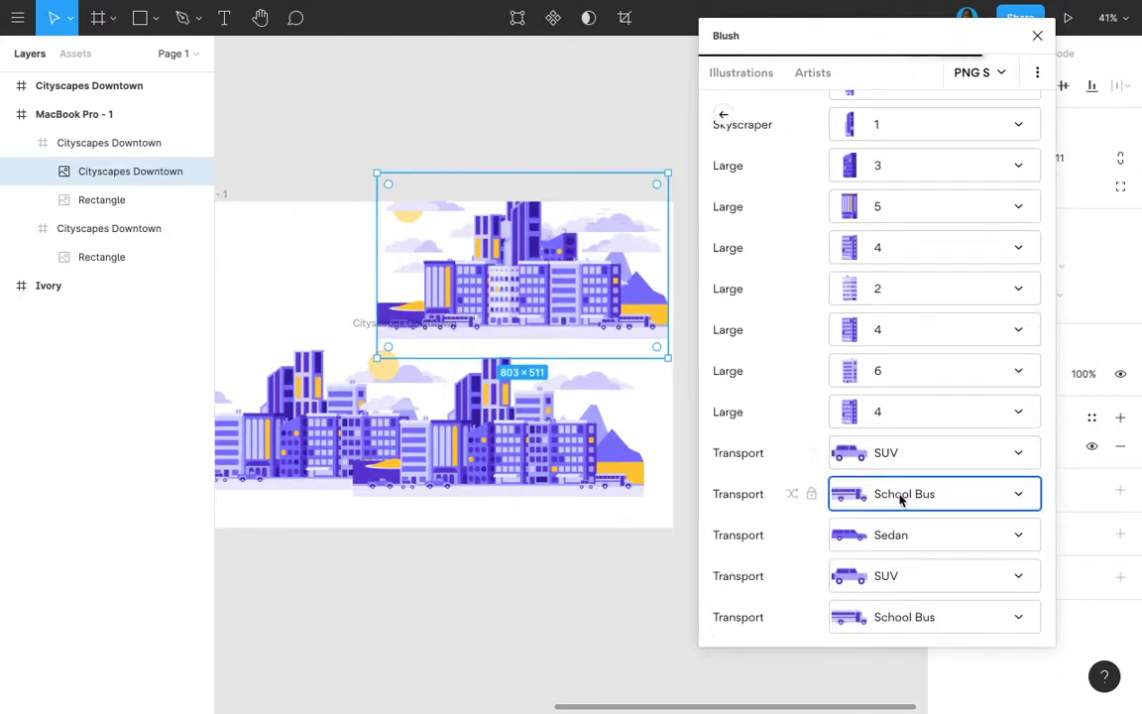
click(887, 424)
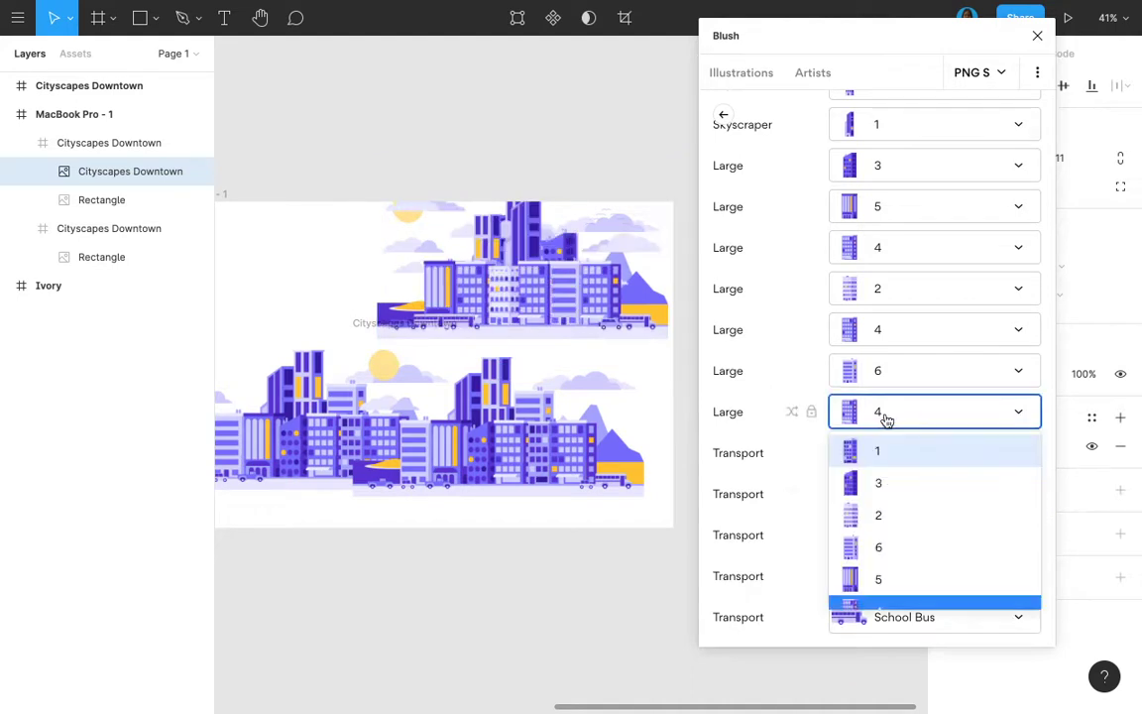
click(885, 519)
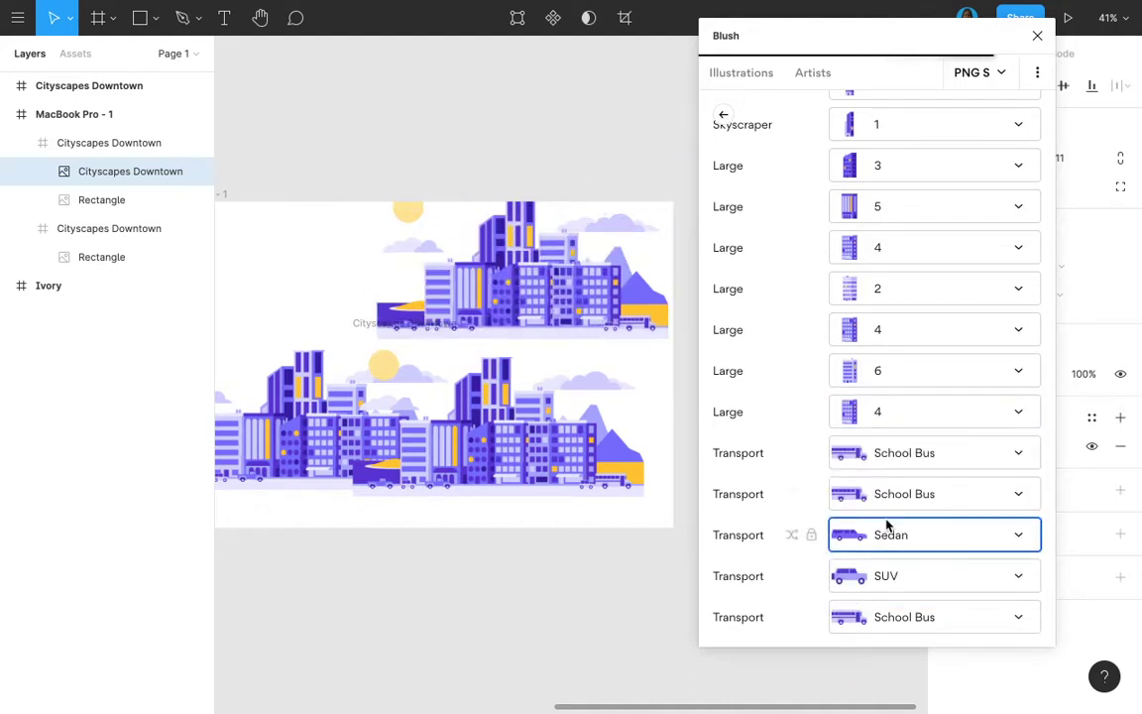
scroll(887, 389, down, 3)
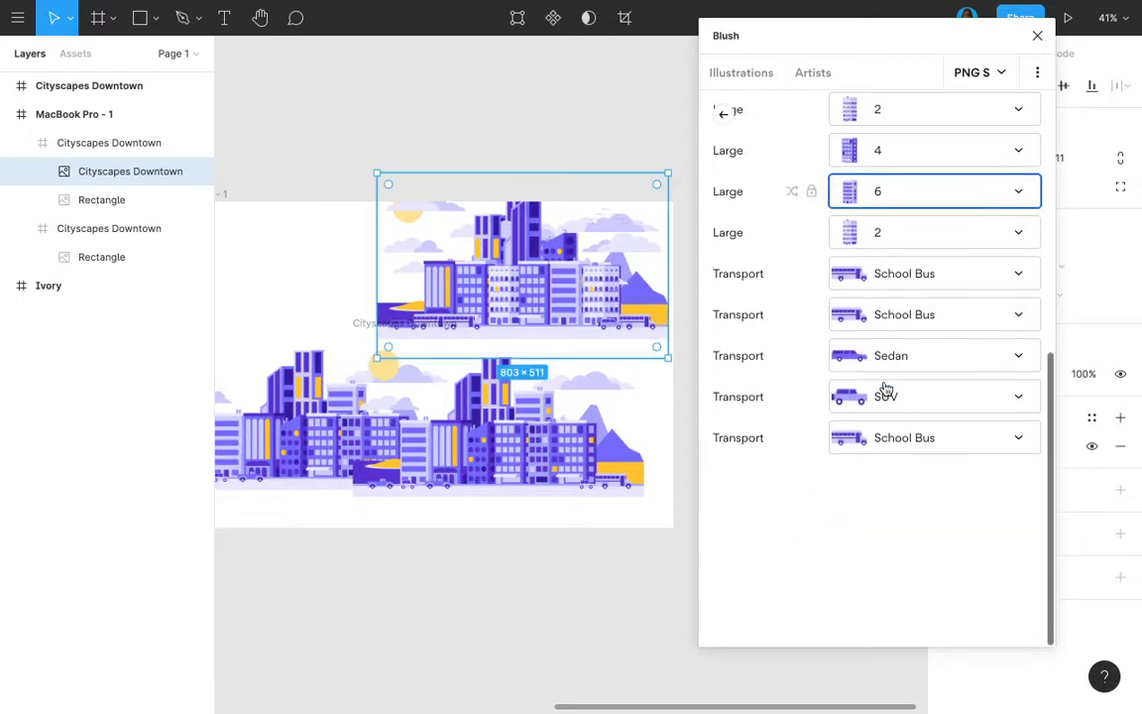
click(911, 441)
click(876, 482)
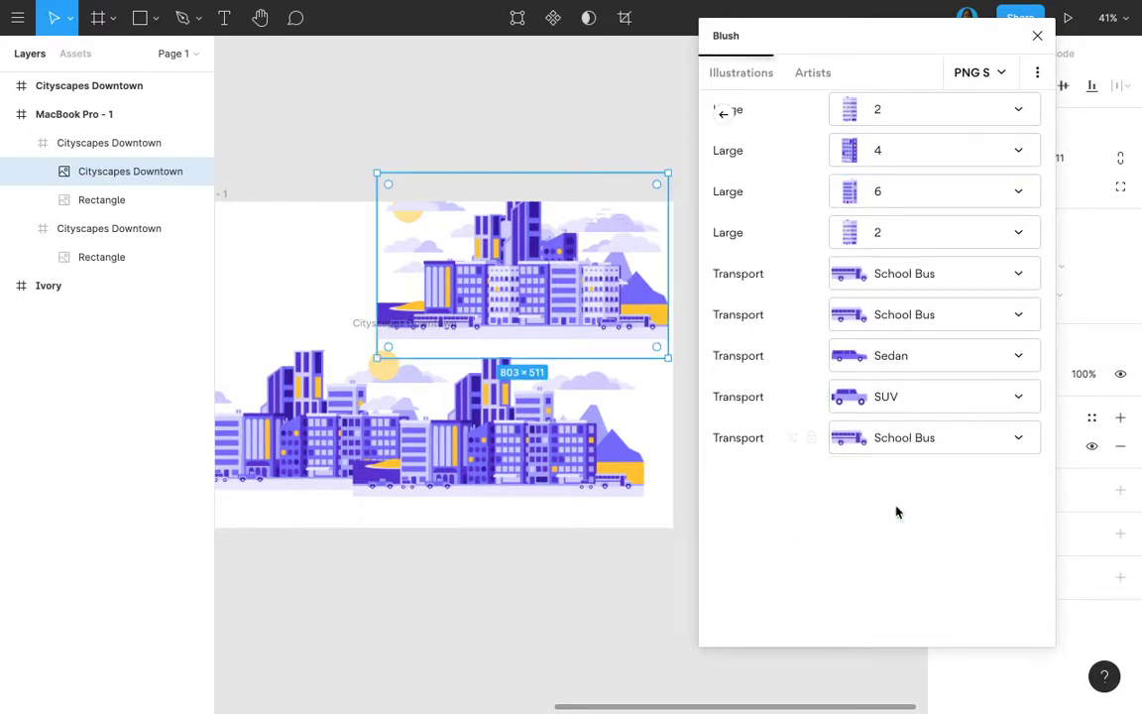
scroll(898, 365, up, 3)
scroll(897, 365, up, 6)
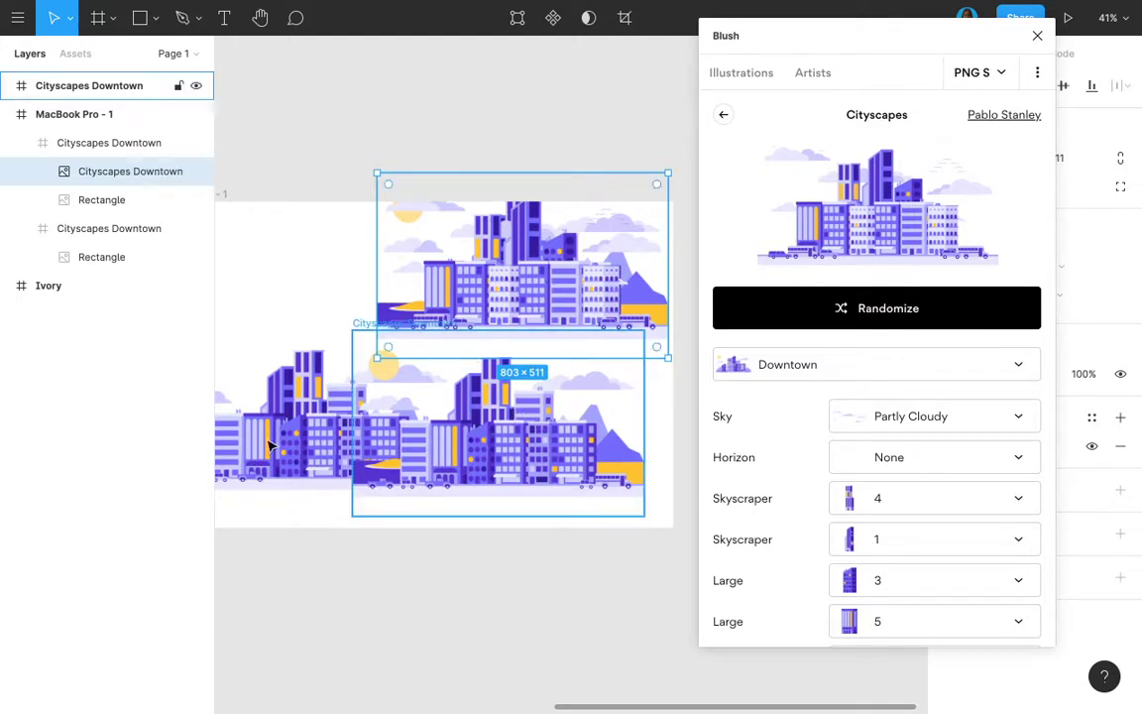
- Nest the lower cityscape frame in MacBook Pro - 1 and align it with the upper frame's edges
click(407, 419)
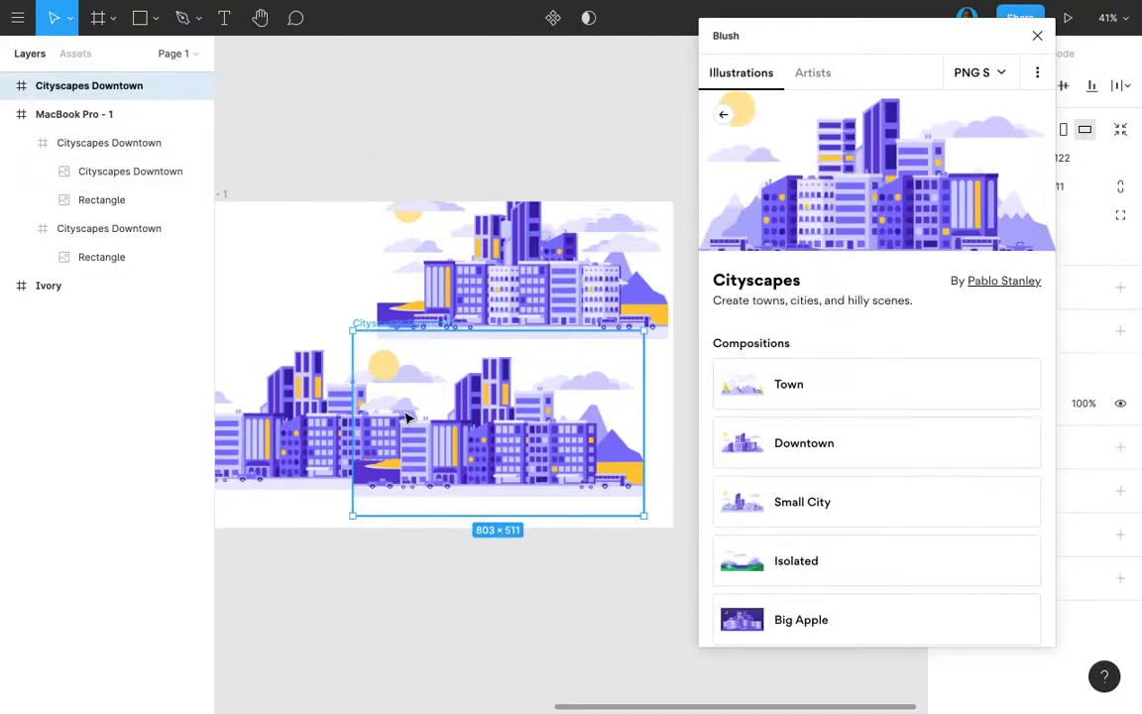
drag(129, 95, 98, 121)
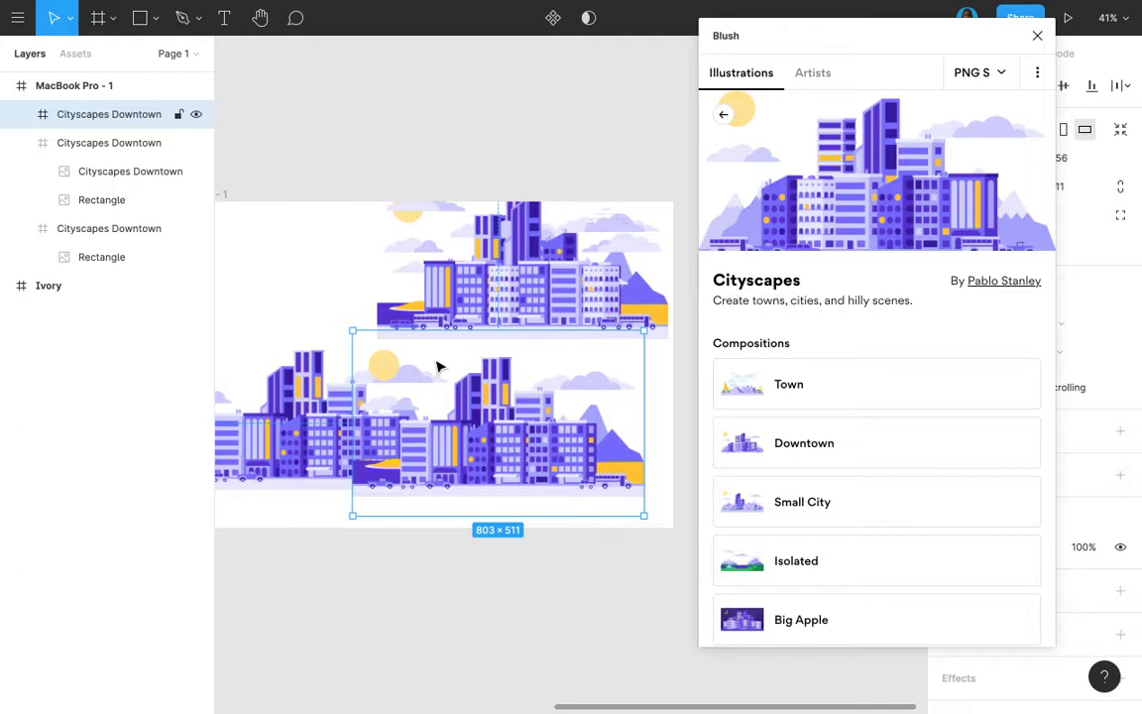
drag(504, 389, 517, 401)
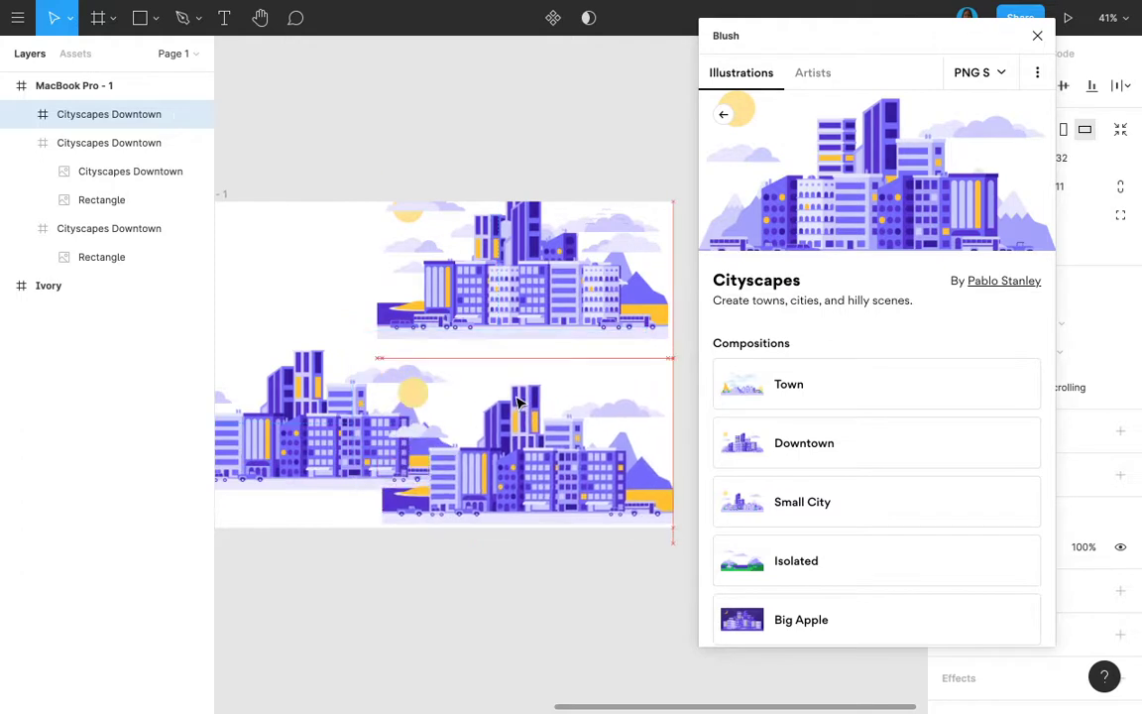
scroll(476, 371, left, 5)
click(499, 365)
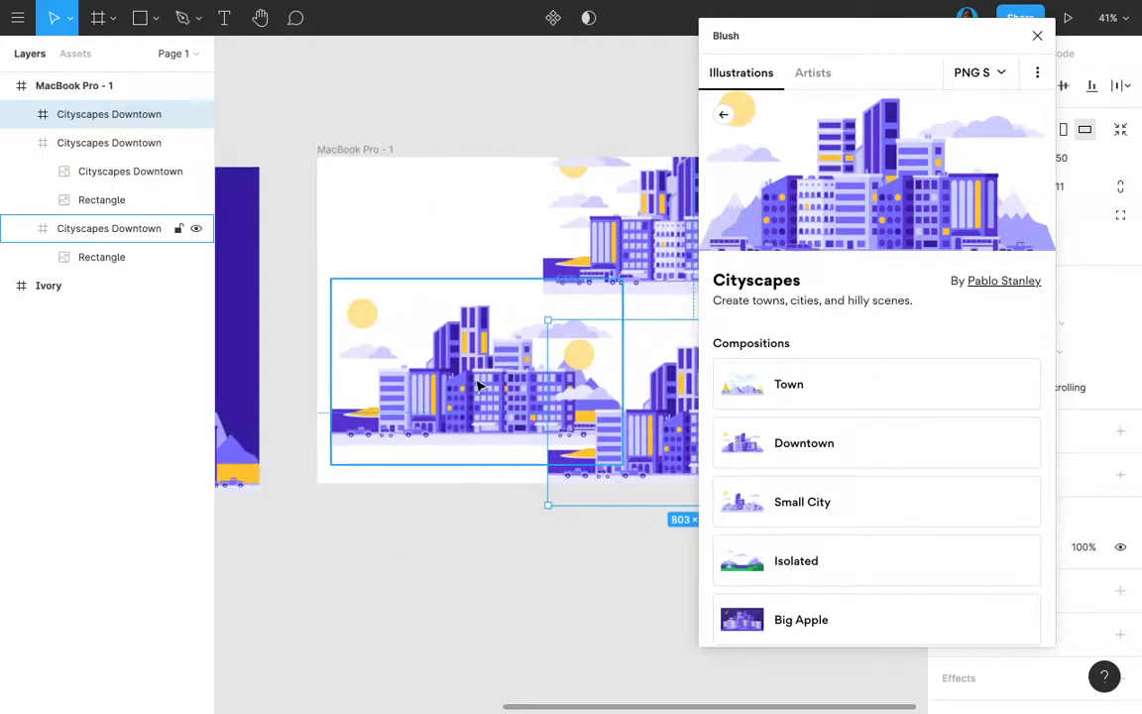
drag(499, 365, 485, 395)
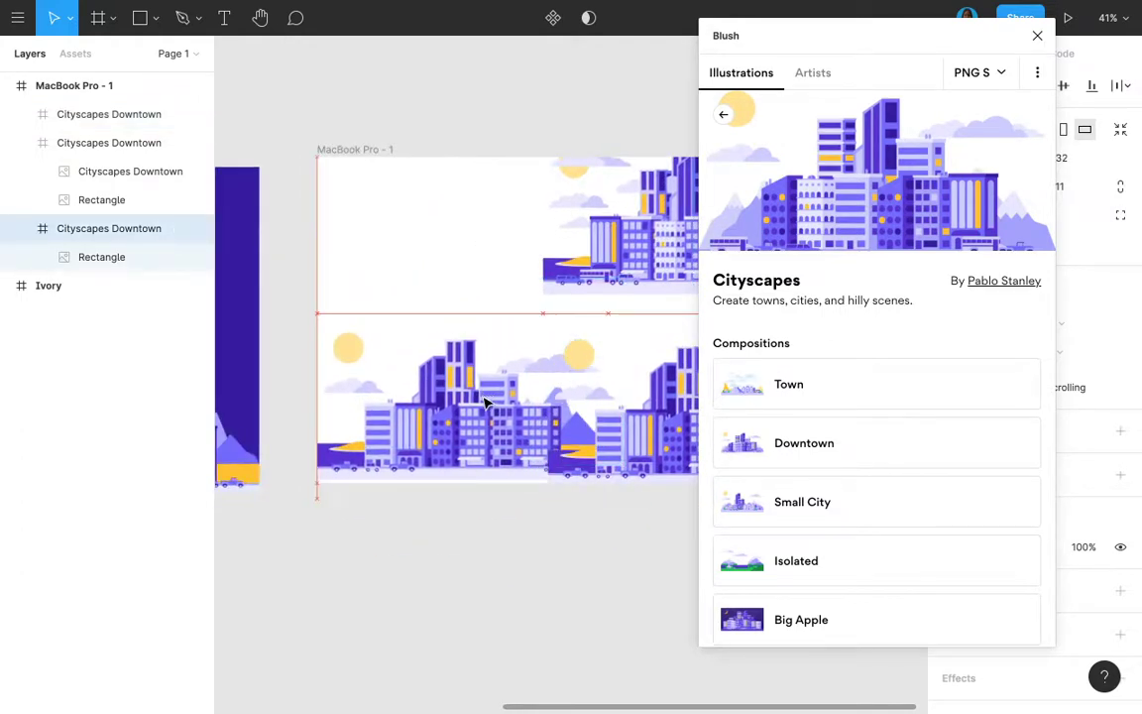
scroll(476, 397, right, 3)
click(572, 490)
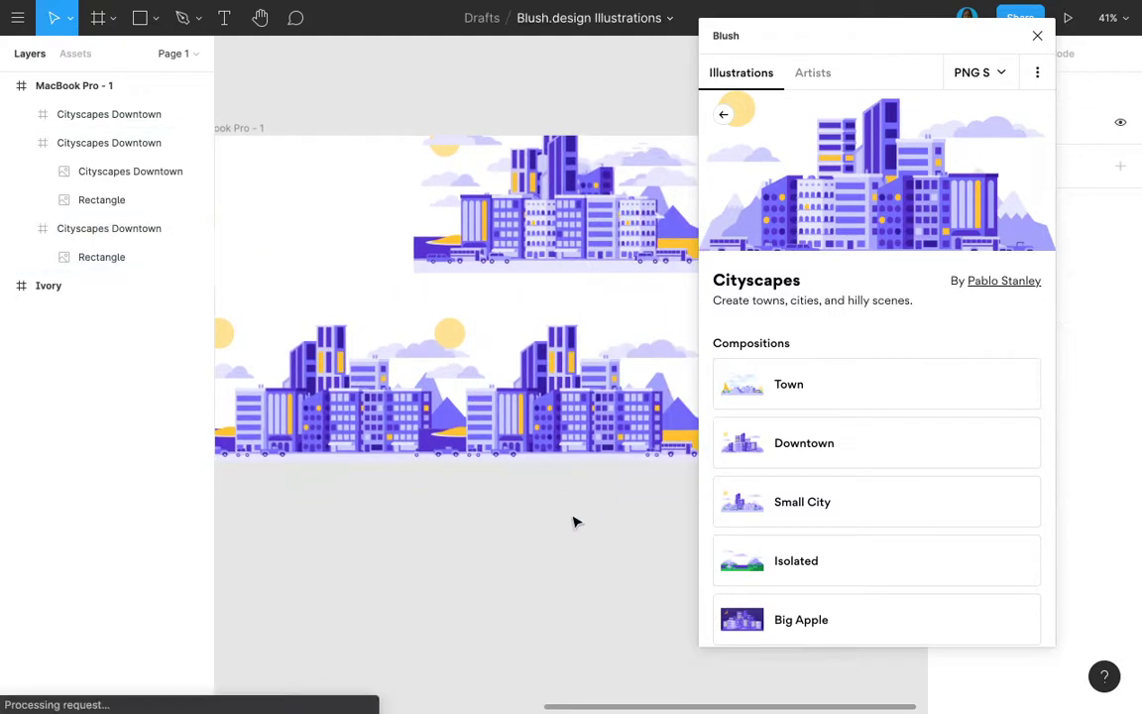
- Keep the upper frame under MacBook Pro - 1 and move the cityscape copy left to the frame edge
click(583, 248)
drag(583, 248, 496, 438)
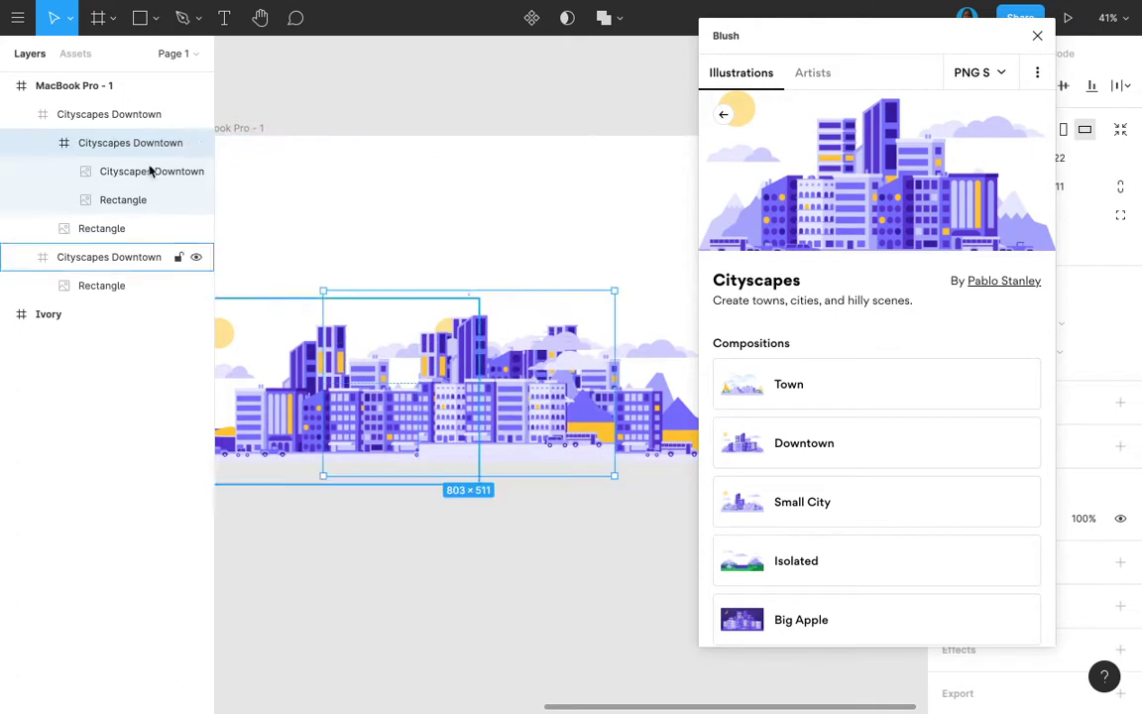
drag(119, 144, 89, 109)
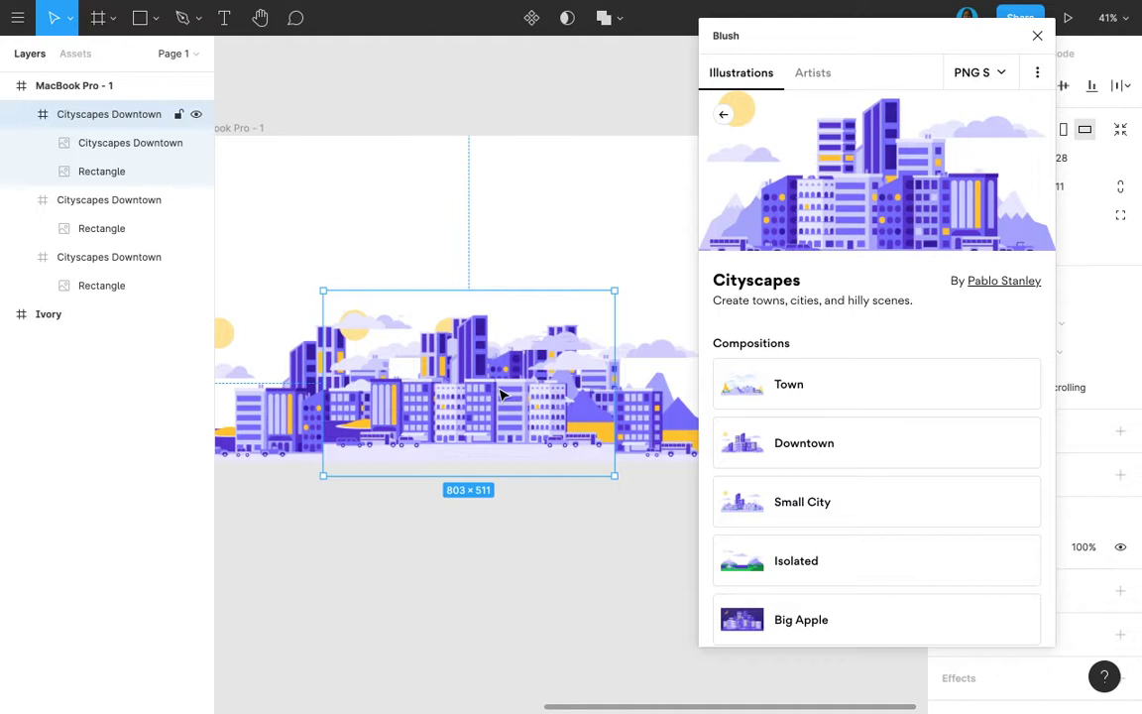
drag(501, 395, 501, 402)
scroll(500, 414, down, 2)
click(479, 513)
scroll(360, 420, up, 3)
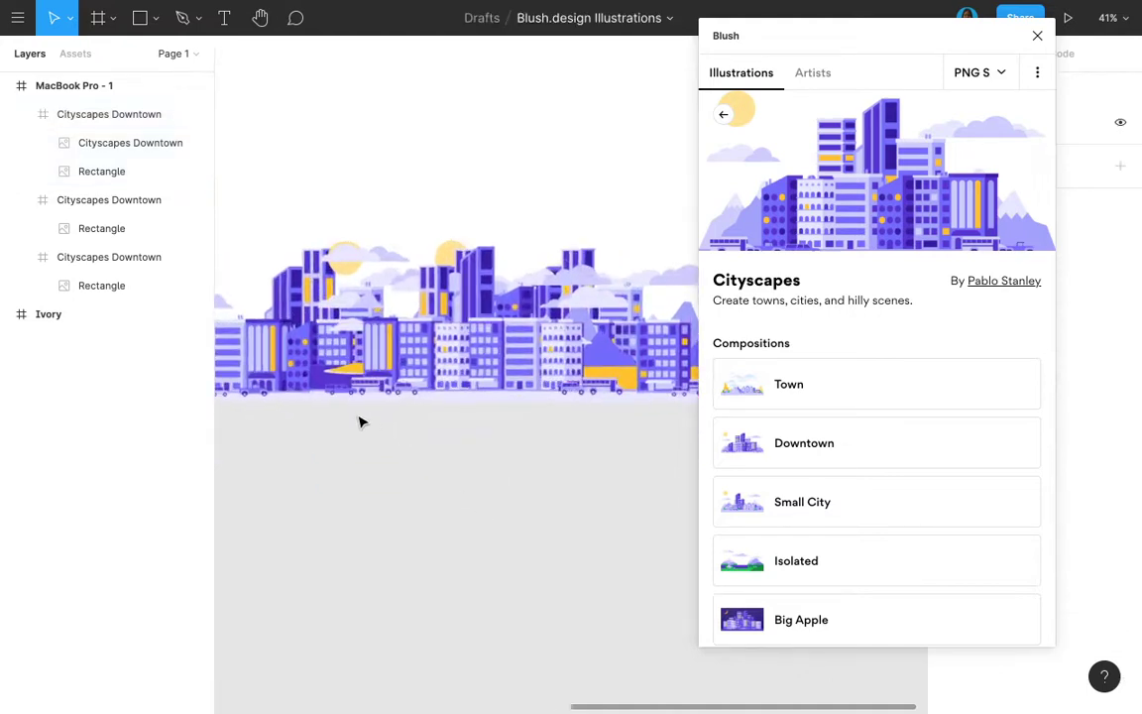
scroll(360, 421, down, 3)
click(372, 342)
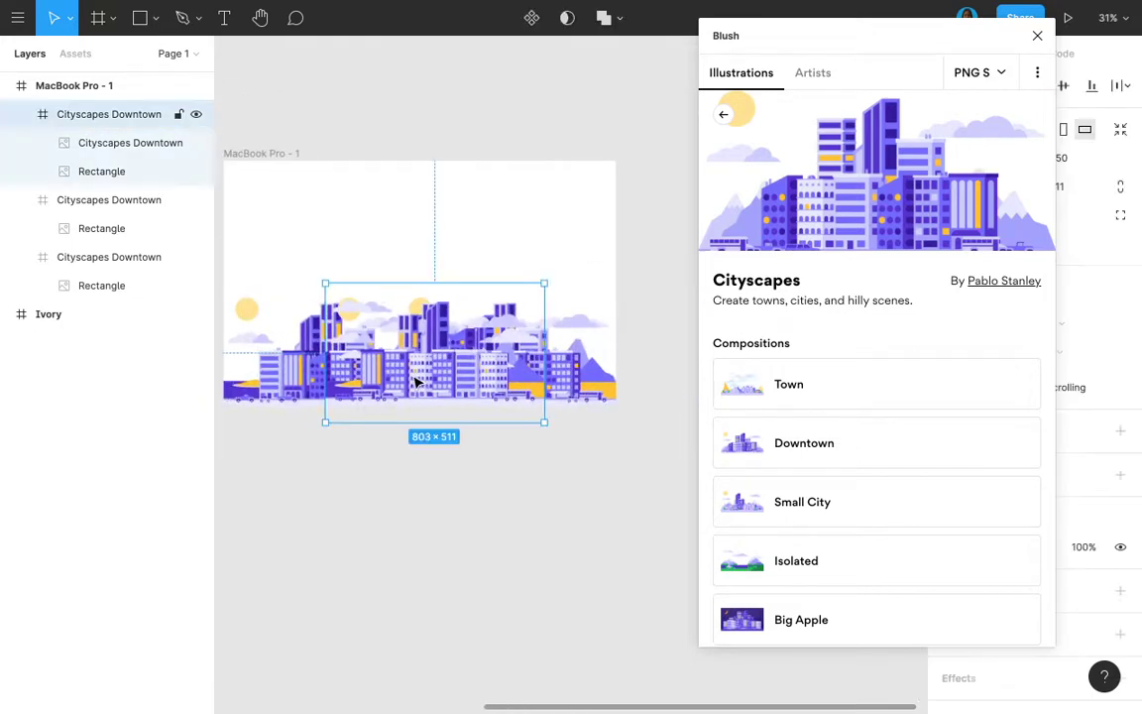
drag(372, 342, 307, 365)
- Delete the right-hand Cityscapes Downtown group and check the remaining layers
click(100, 287)
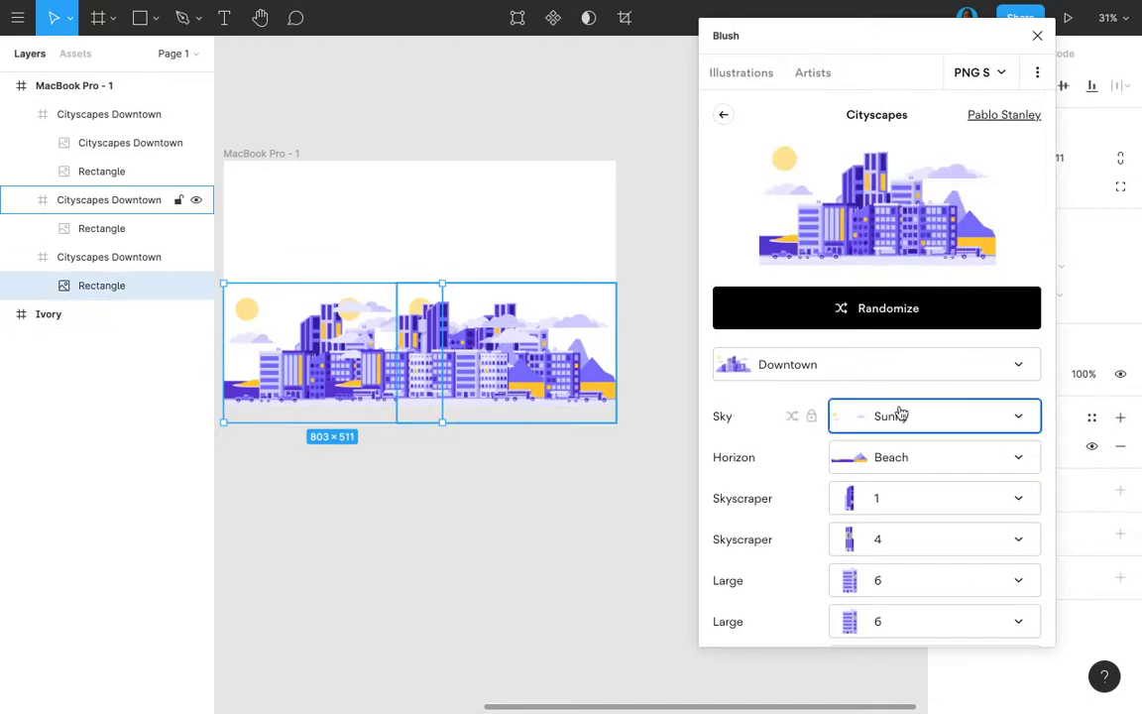
click(99, 201)
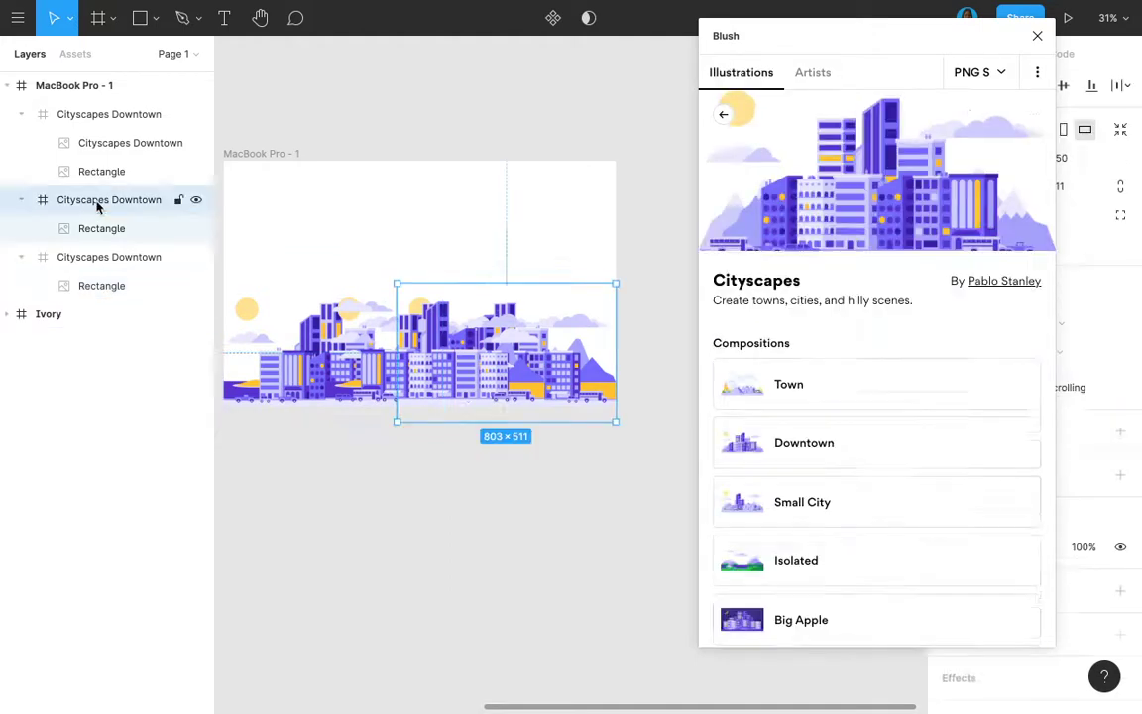
key(Delete)
click(95, 172)
click(92, 141)
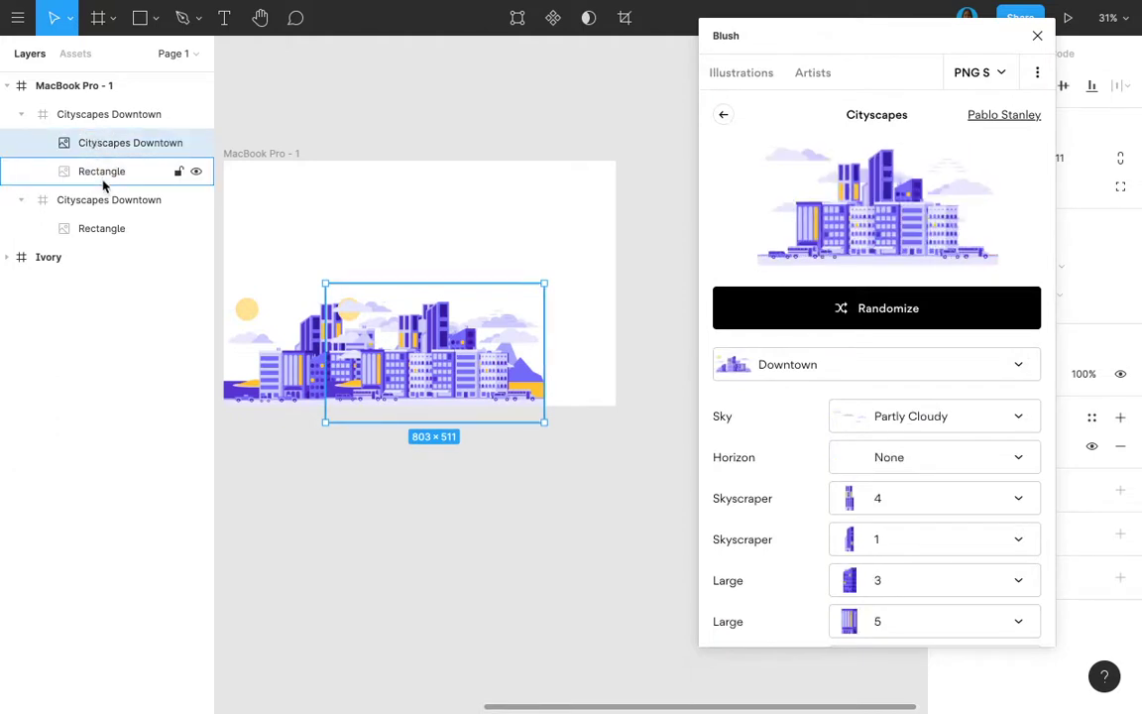
click(101, 174)
click(93, 145)
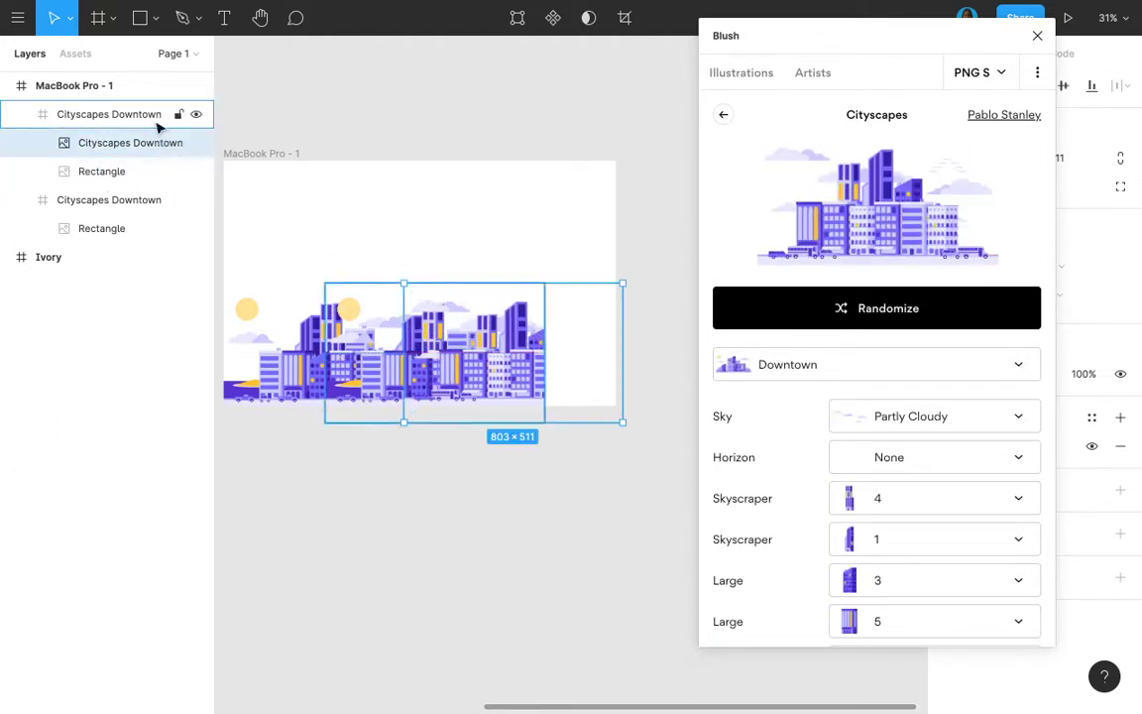
- Ungroup both Cityscapes Downtown groups
click(110, 117)
right_click(110, 117)
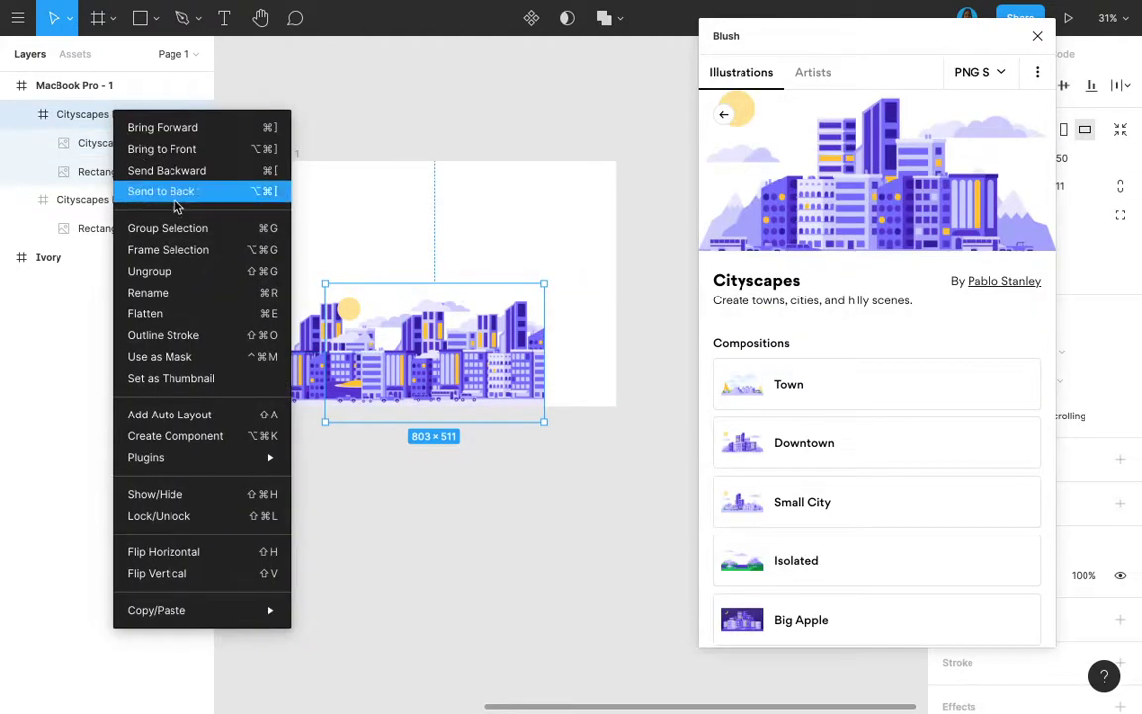
click(172, 274)
click(90, 171)
right_click(90, 169)
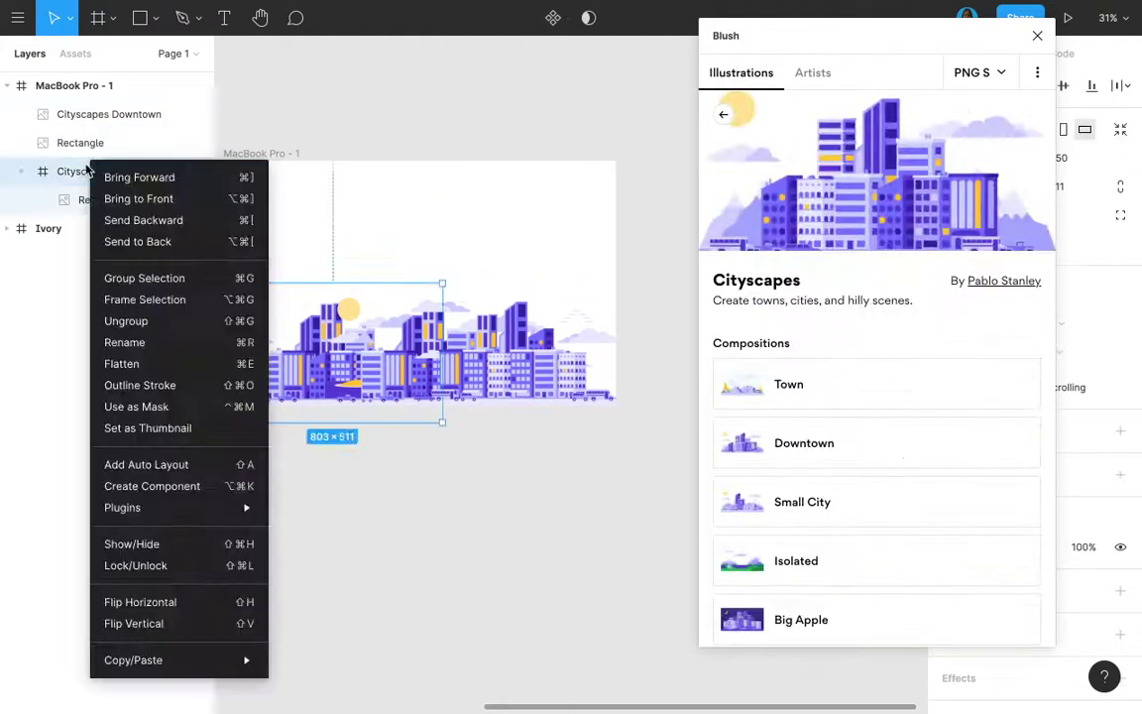
click(135, 325)
- Line up the Cityscapes Downtown and Rectangle images in one skyline row along the frame bottom
click(112, 119)
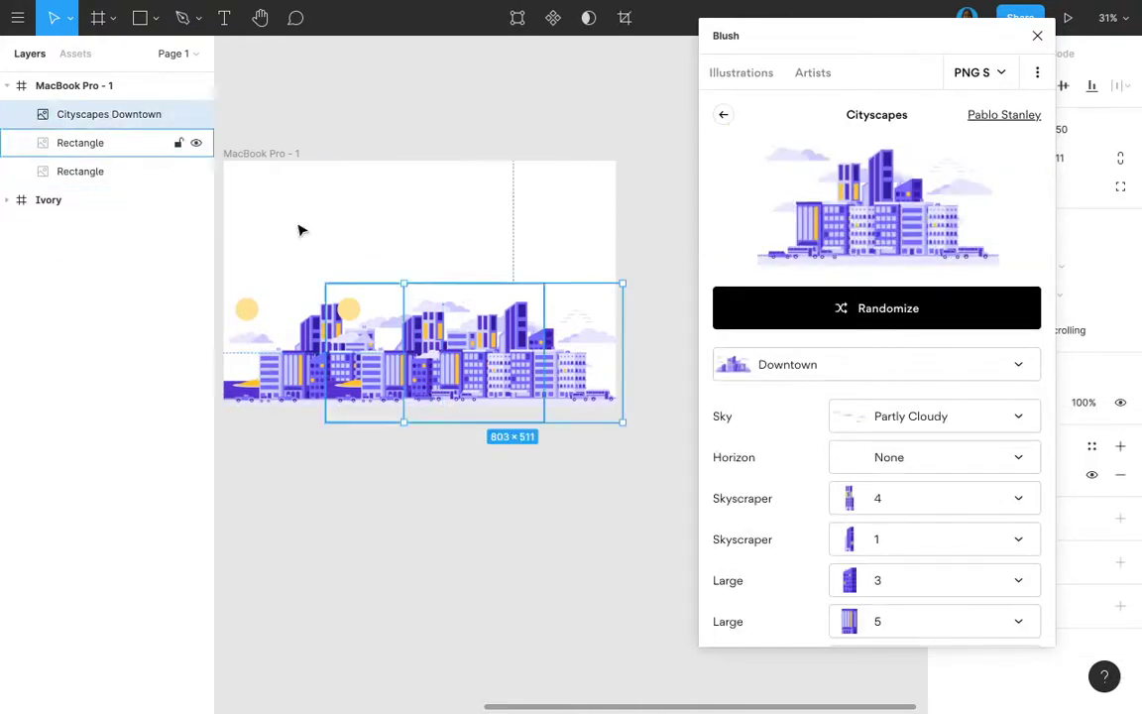
click(107, 143)
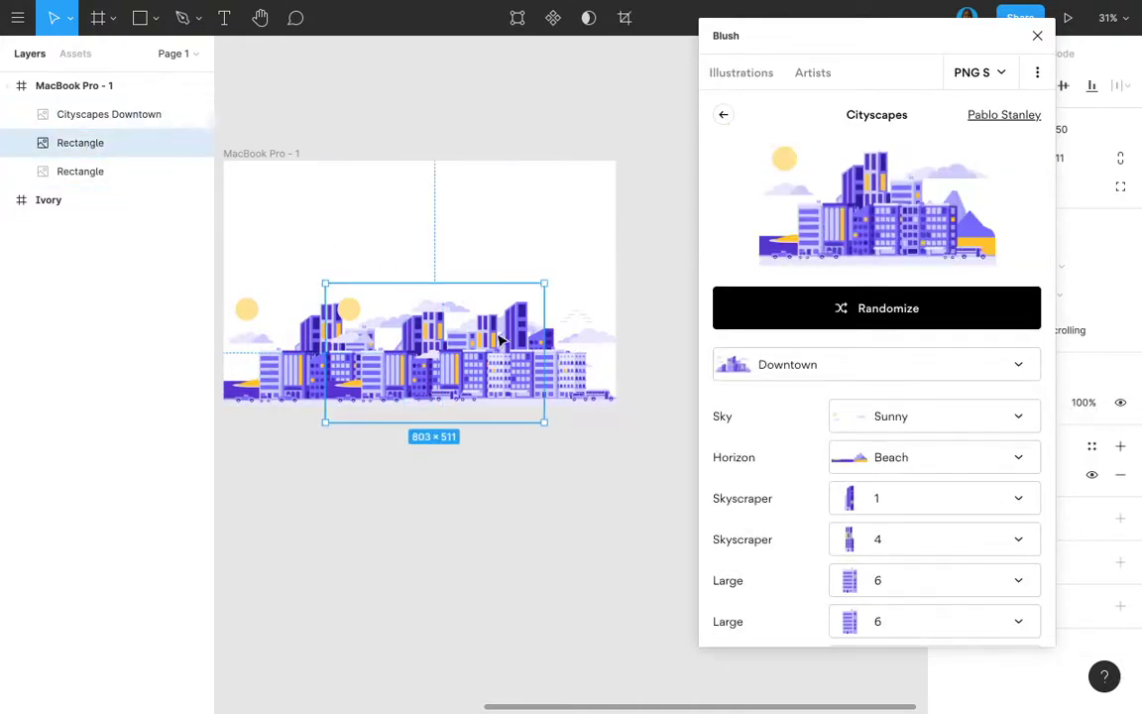
click(585, 377)
drag(586, 376, 514, 381)
click(514, 380)
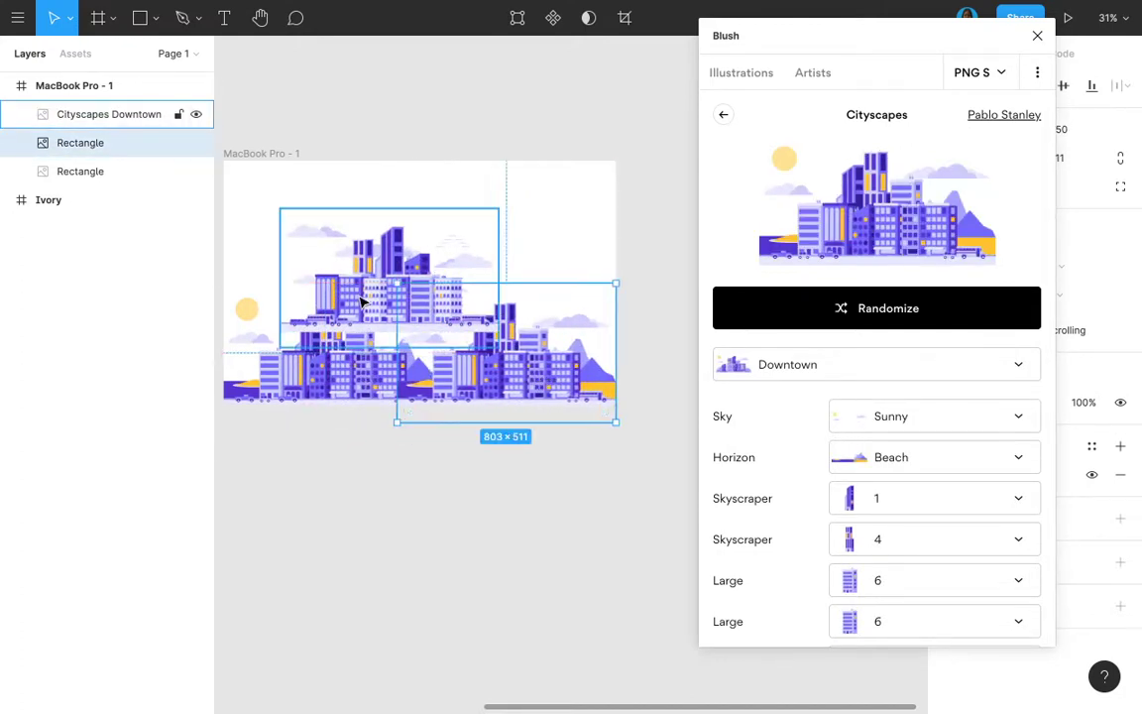
scroll(349, 299, up, 5)
click(433, 247)
drag(434, 247, 433, 415)
scroll(433, 415, down, 4)
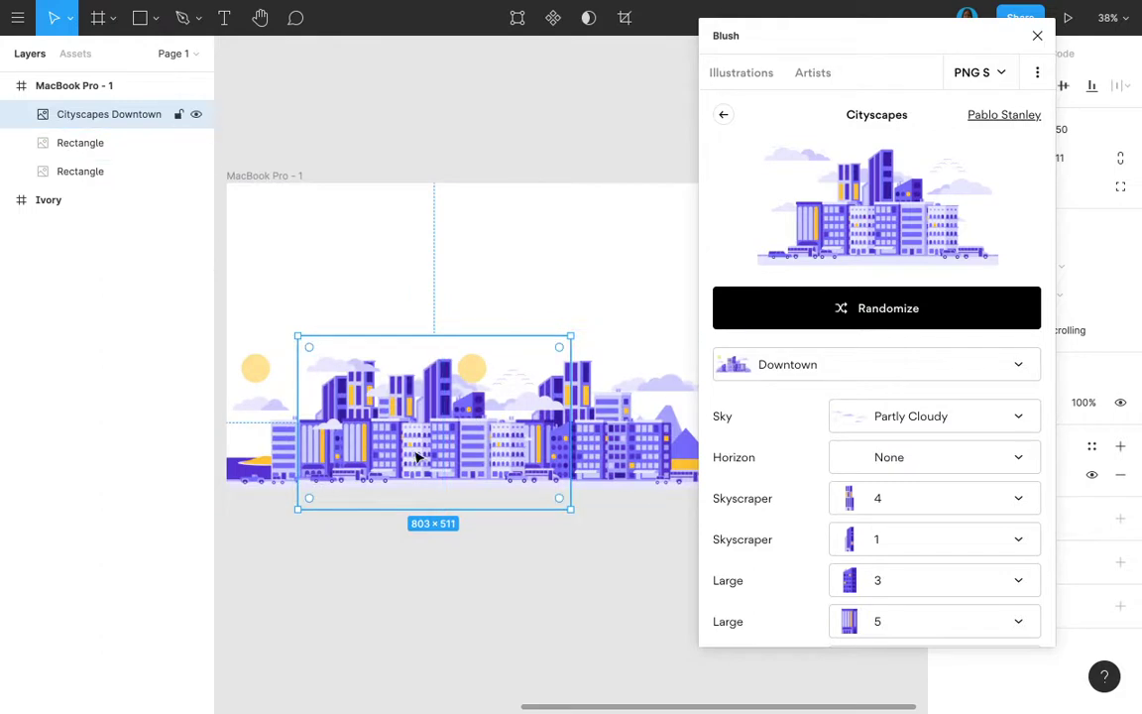
click(275, 446)
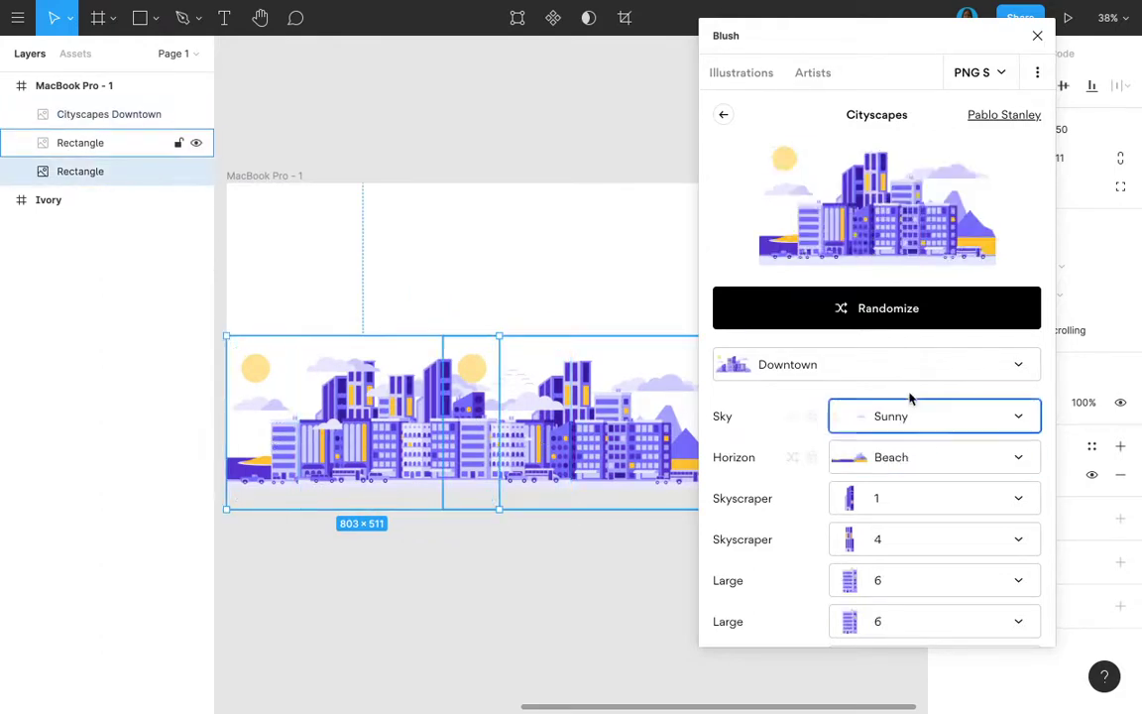
click(893, 424)
- Keep the Sunny sky and give the top Cityscapes Downtown image a Partly Cloudy sky
click(899, 437)
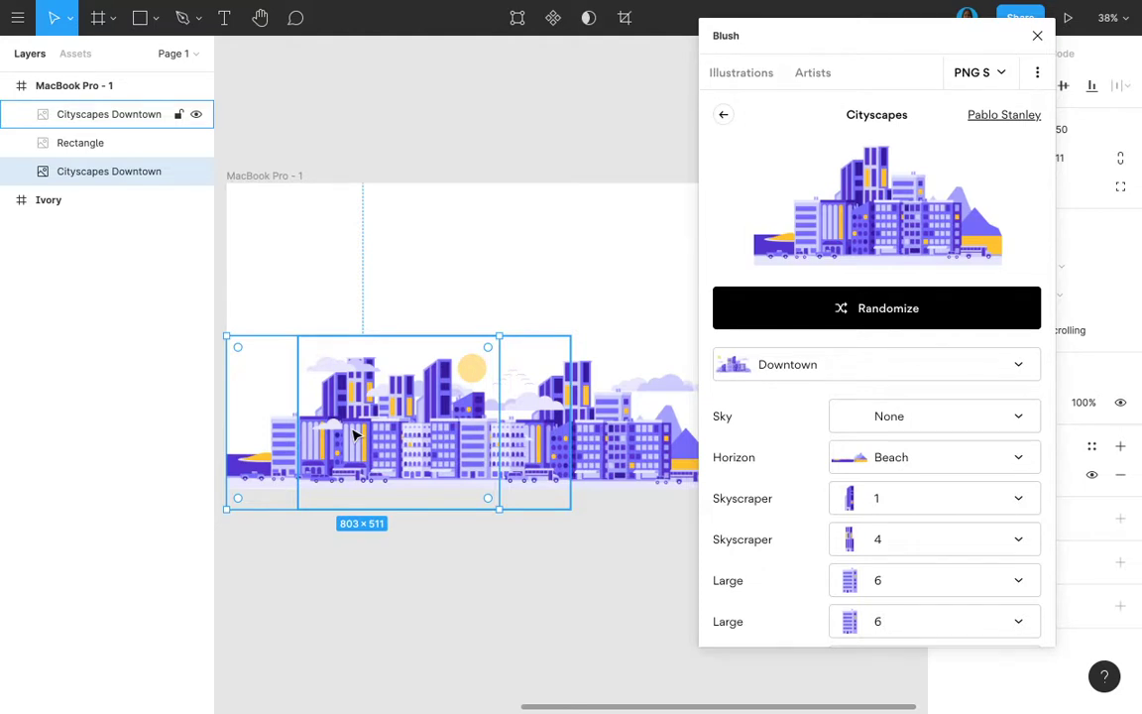
click(536, 436)
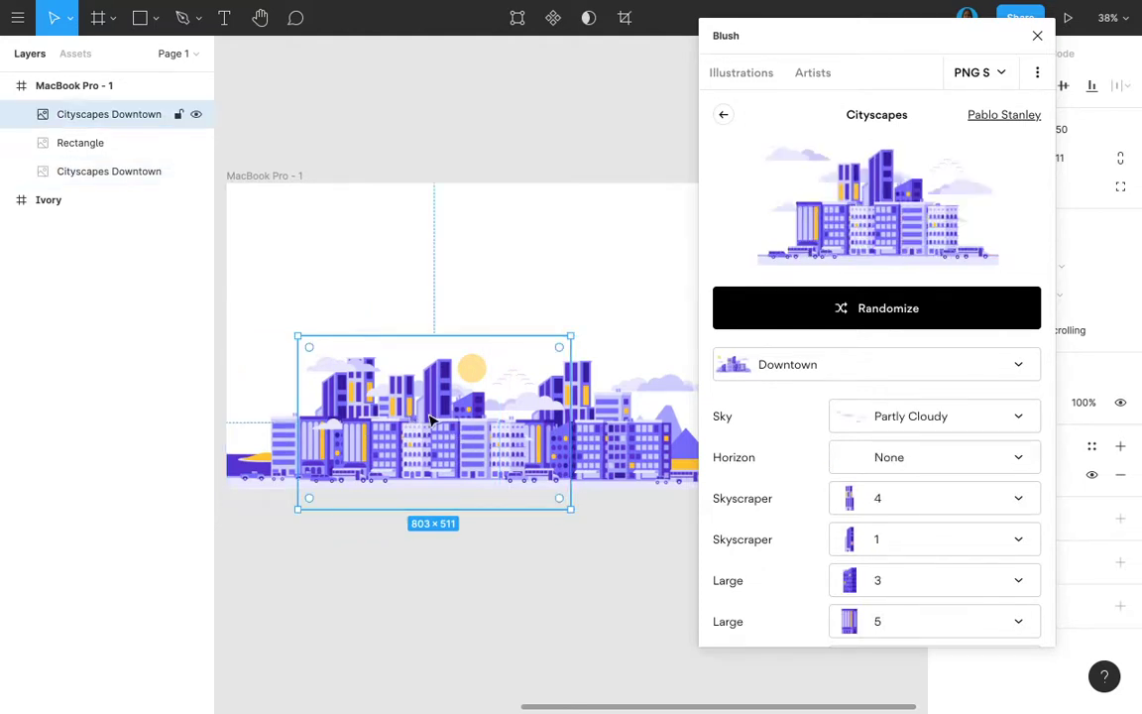
click(898, 415)
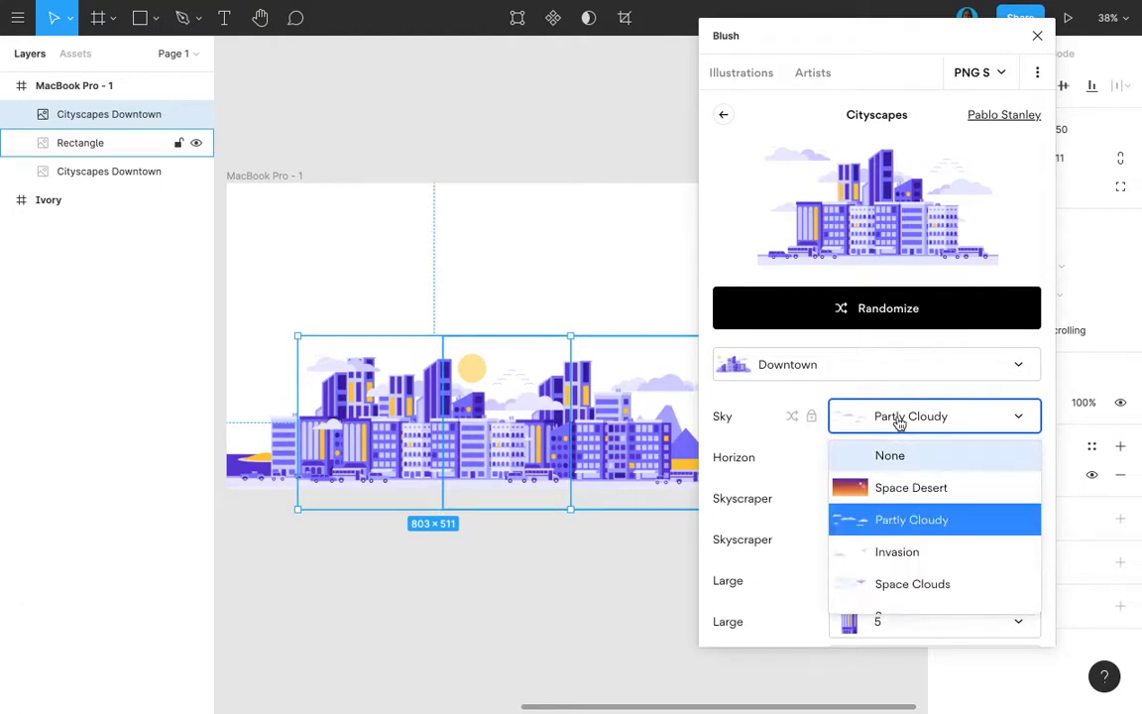
click(918, 536)
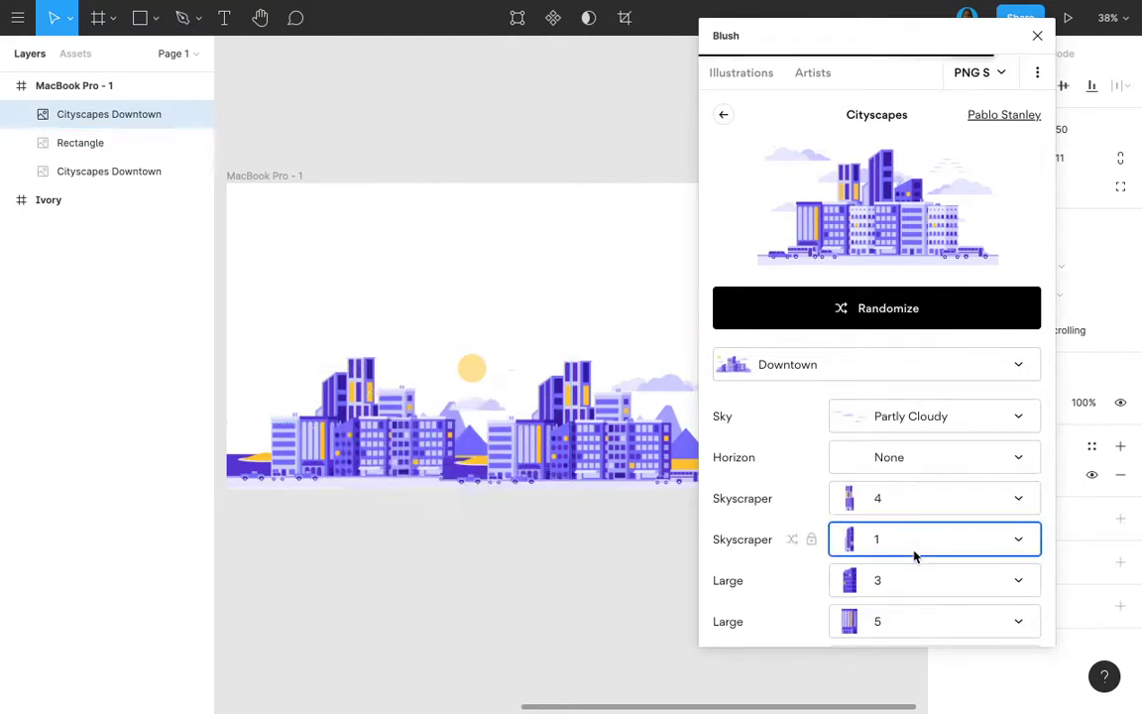
- Reposition the two cityscape images so they form one skyline along the frame bottom
click(500, 427)
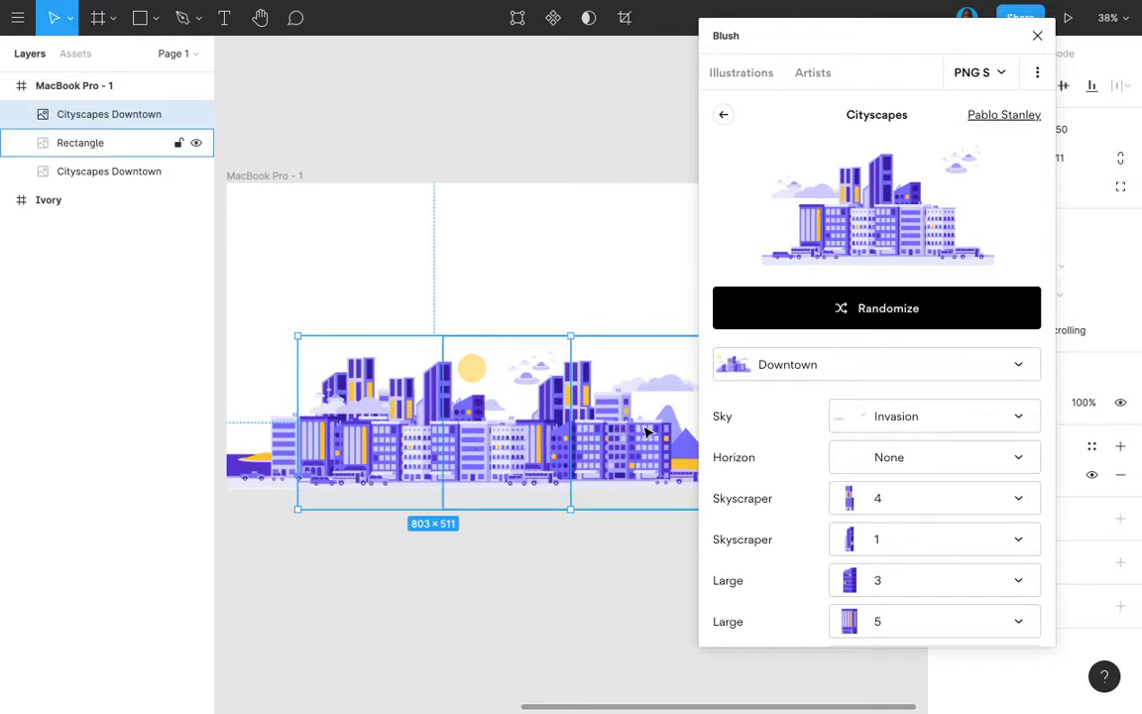
click(645, 431)
drag(344, 438, 431, 438)
click(317, 443)
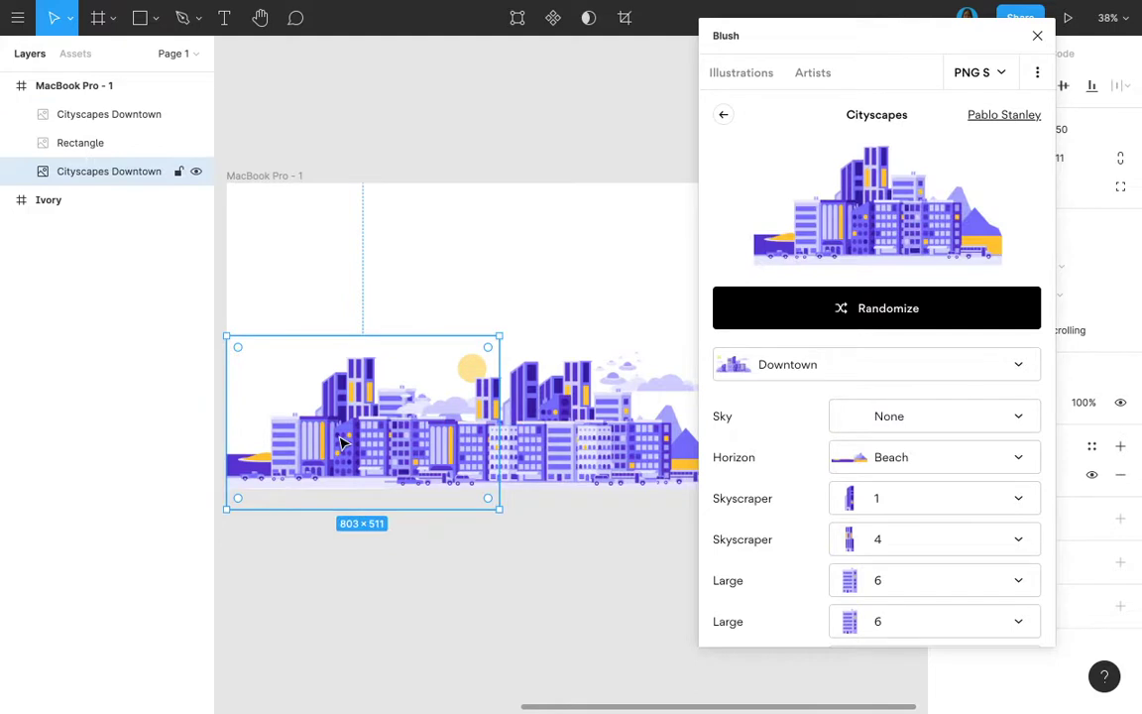
click(515, 453)
scroll(514, 453, right, 1)
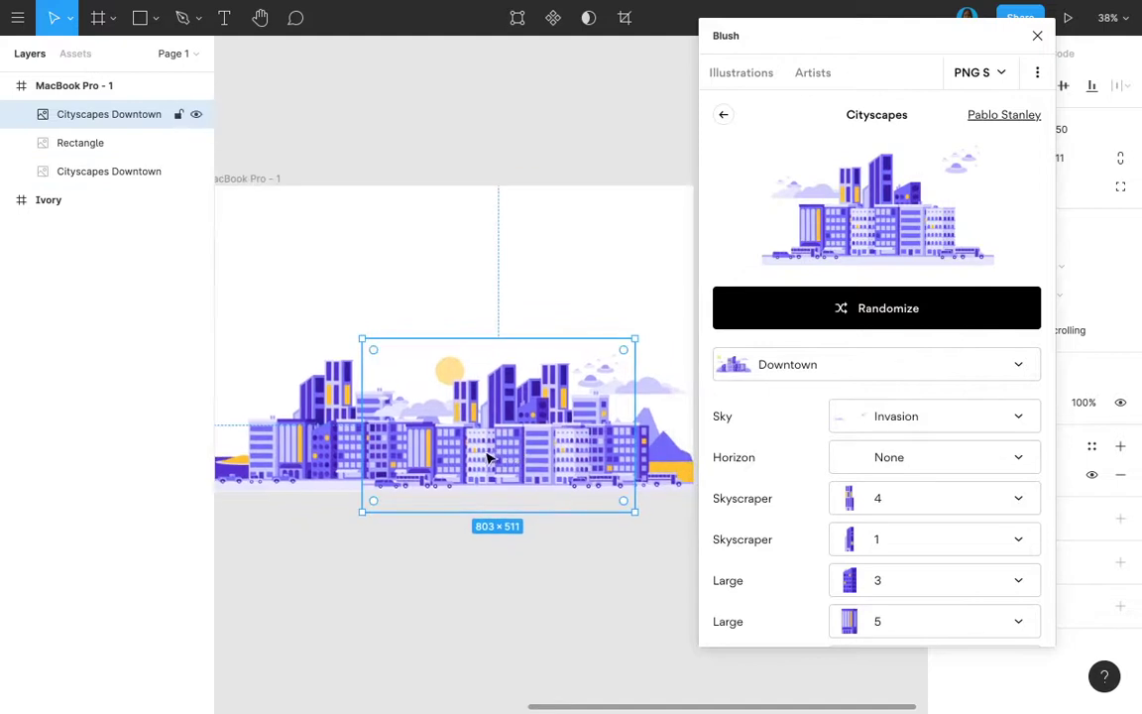
drag(487, 457, 430, 457)
- Generate random cityscape variations and give the selected one the Invasion sky
click(906, 314)
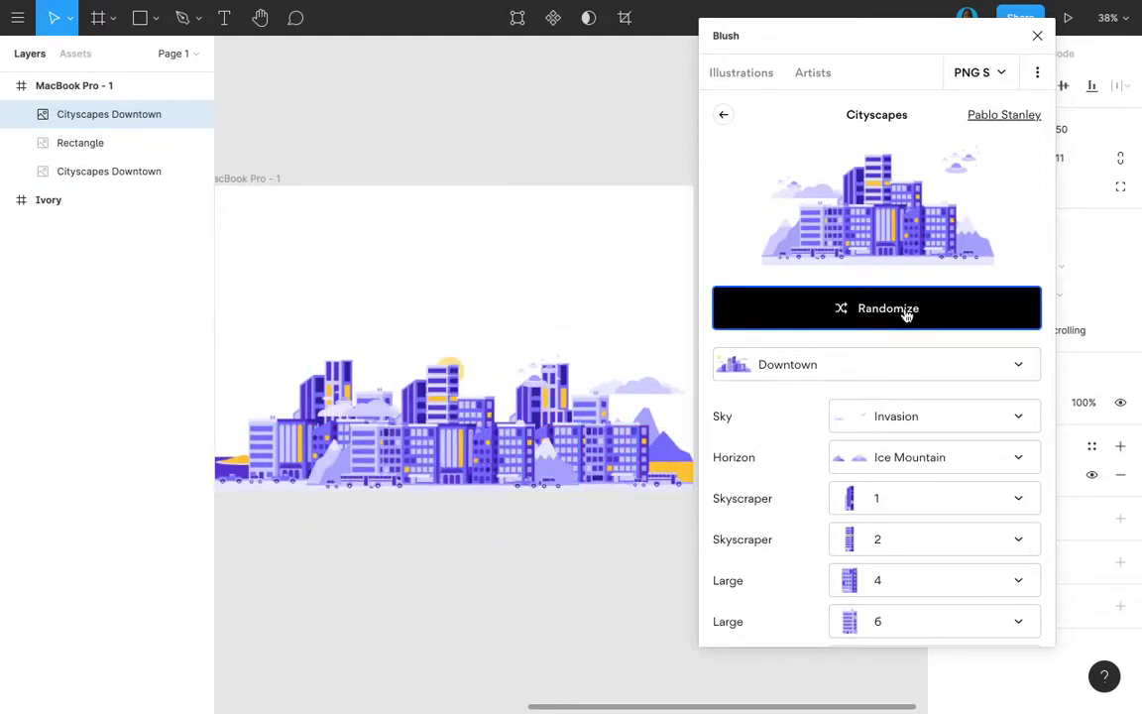
click(906, 311)
click(464, 486)
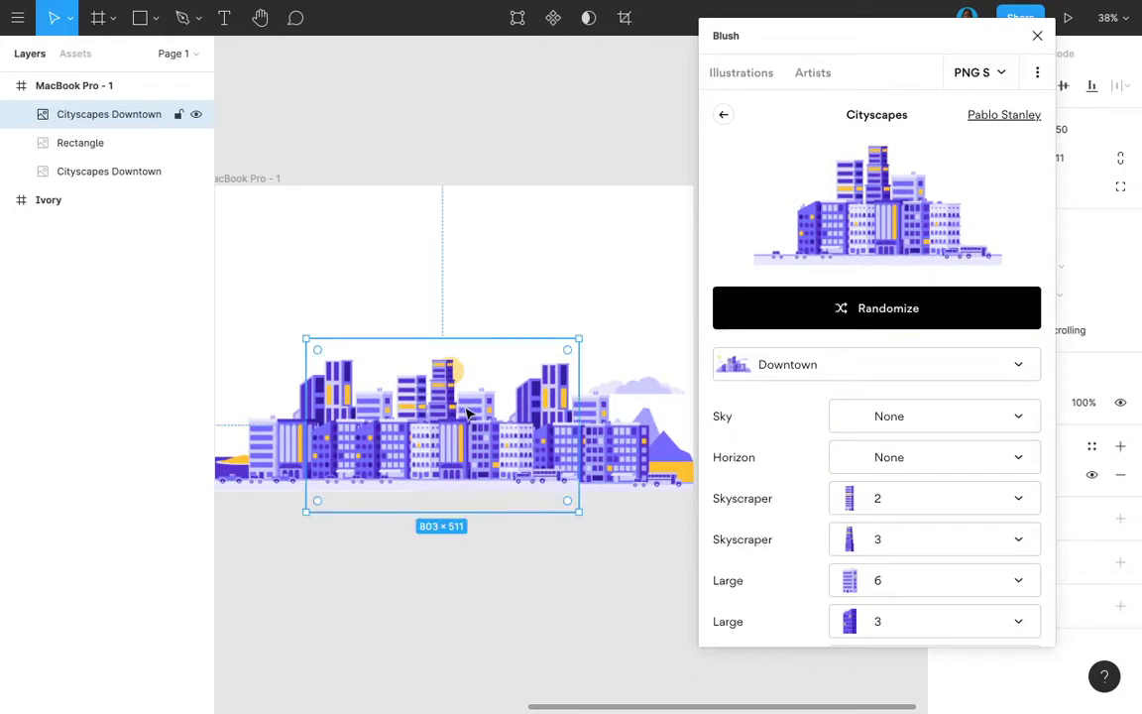
scroll(472, 409, left, 2)
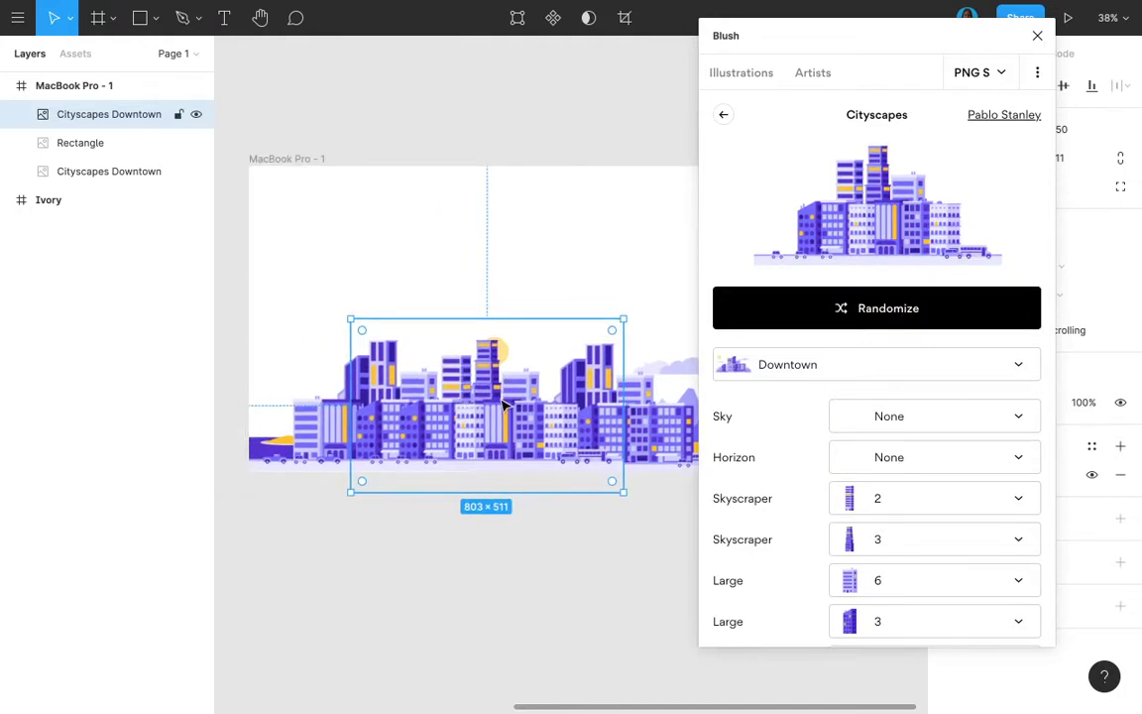
click(892, 419)
click(897, 552)
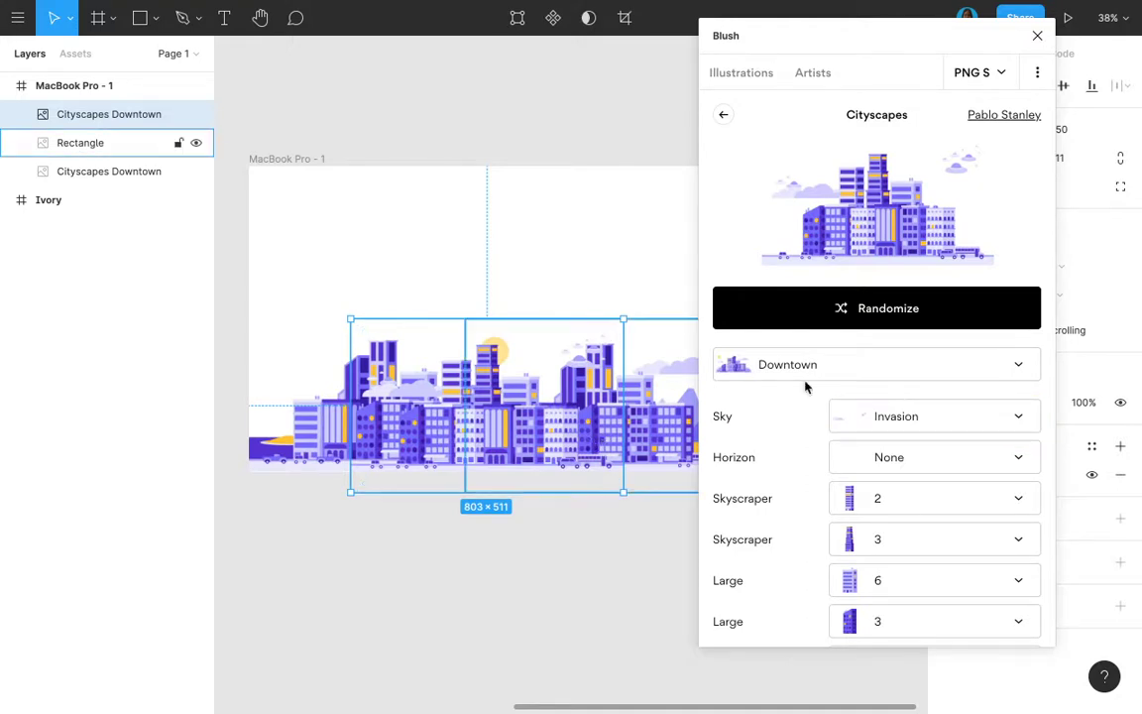
- Undo and redo the illustration change, then generate another random cityscape variation
click(564, 548)
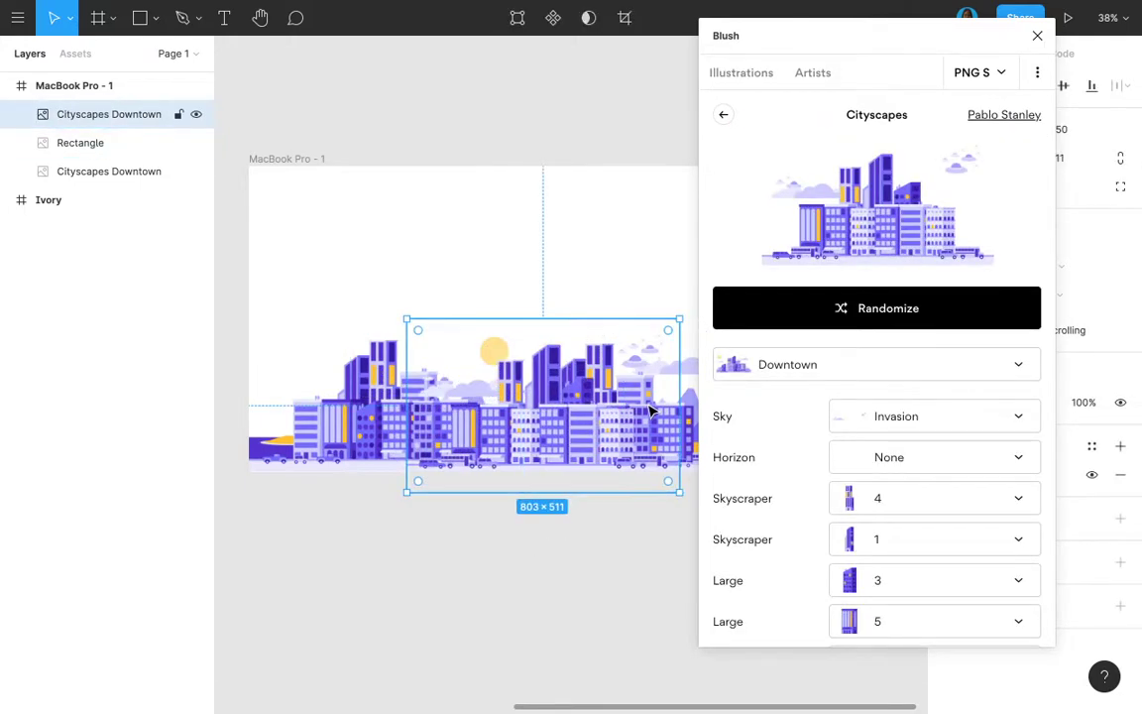
key(ctrl+z)
key(ctrl+shift+z)
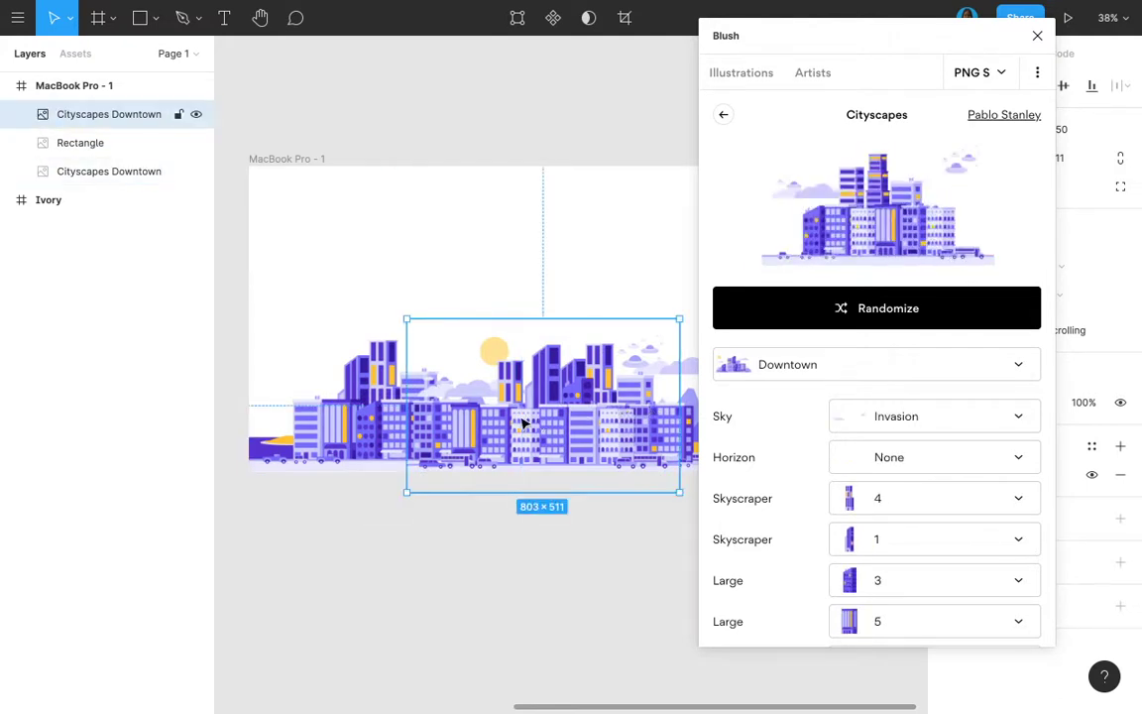
click(879, 313)
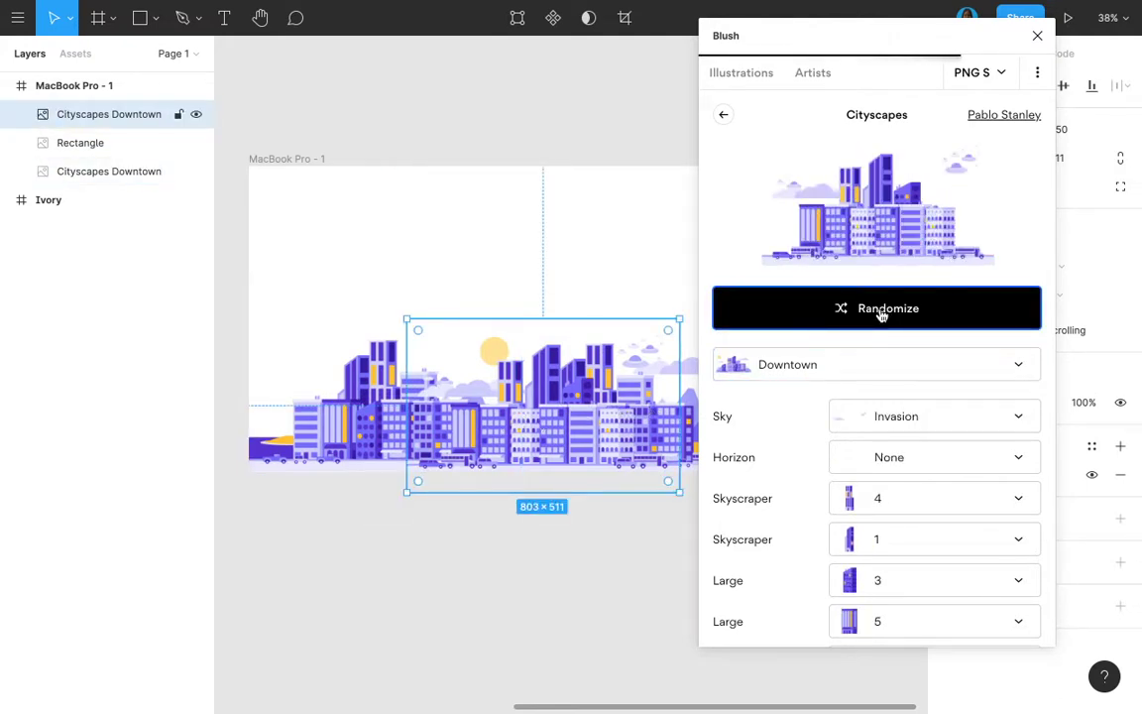
scroll(559, 490, up, 5)
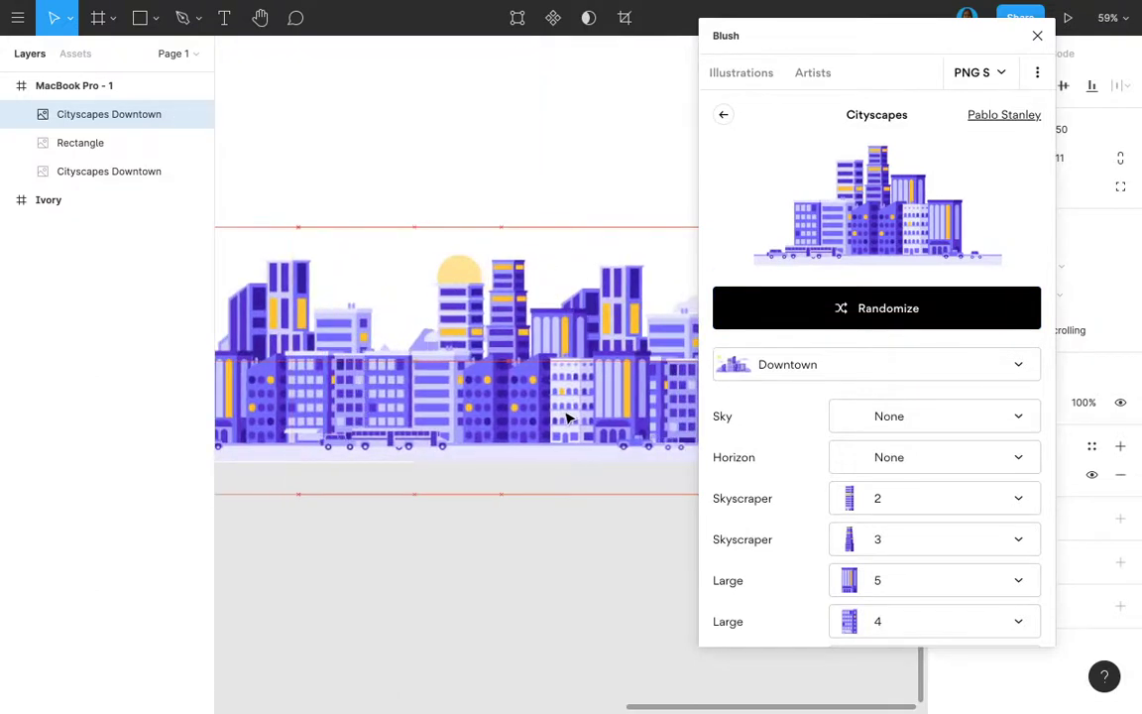
scroll(570, 419, down, 4)
click(591, 548)
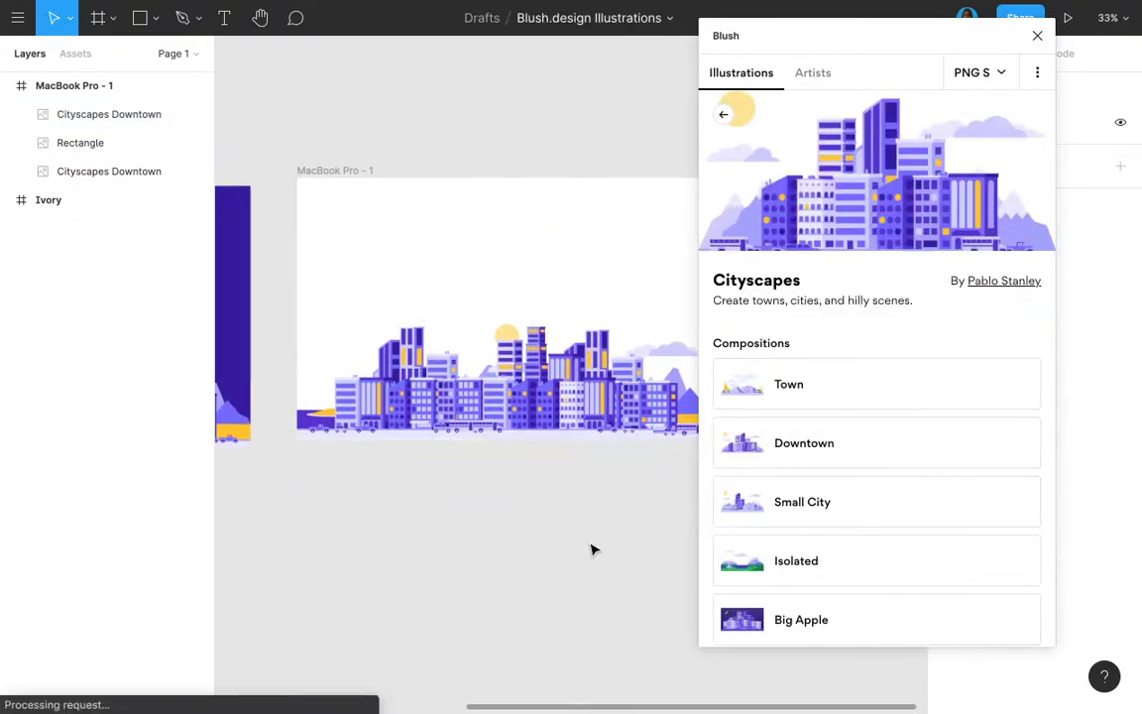
- Inspect the finished Cityscapes Downtown skyline along the bottom of MacBook Pro - 1
scroll(591, 548, down, 2)
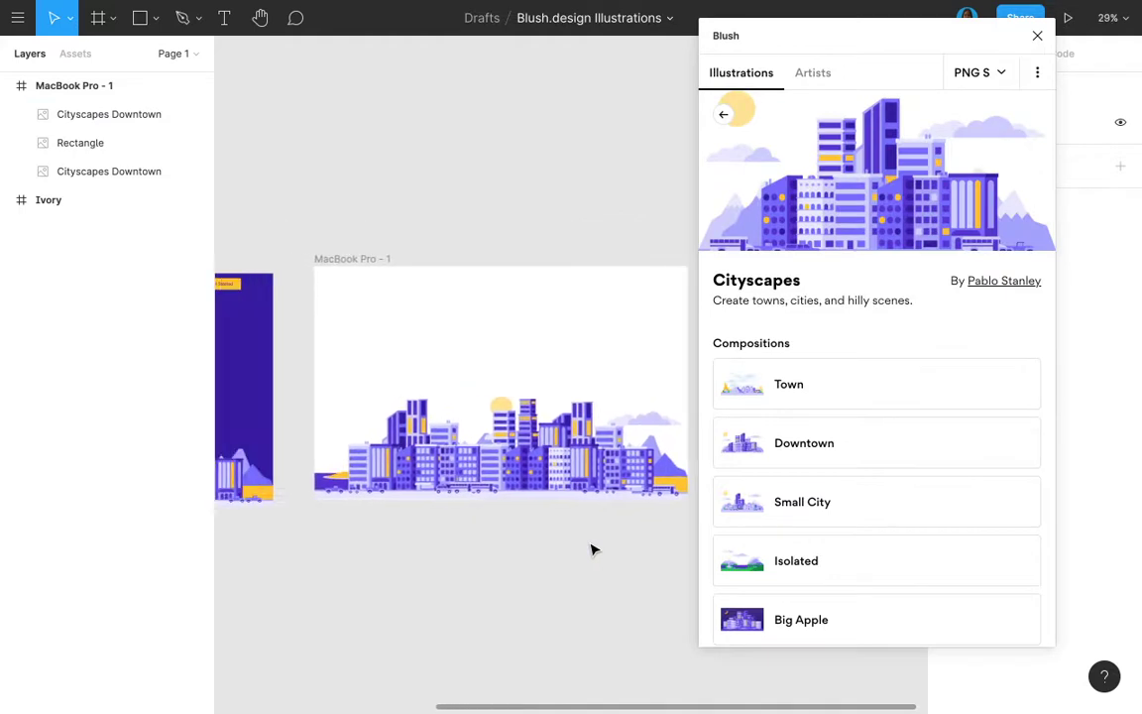
scroll(486, 478, up, 4)
click(484, 476)
scroll(832, 493, down, 1)
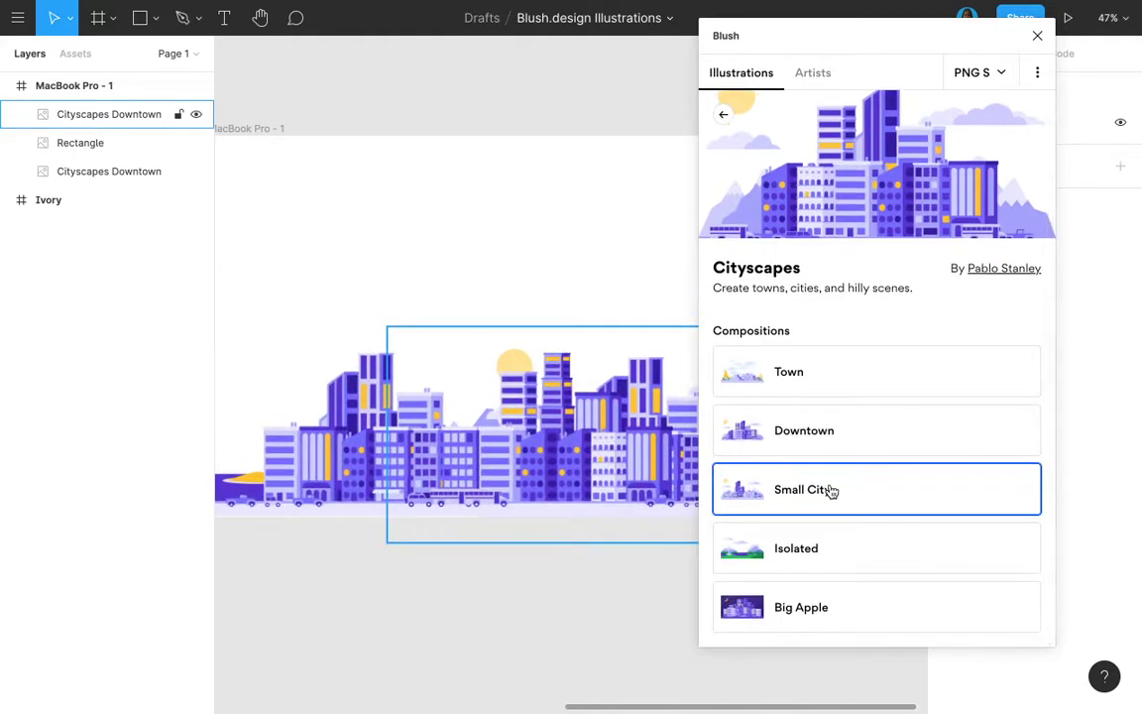
click(451, 146)
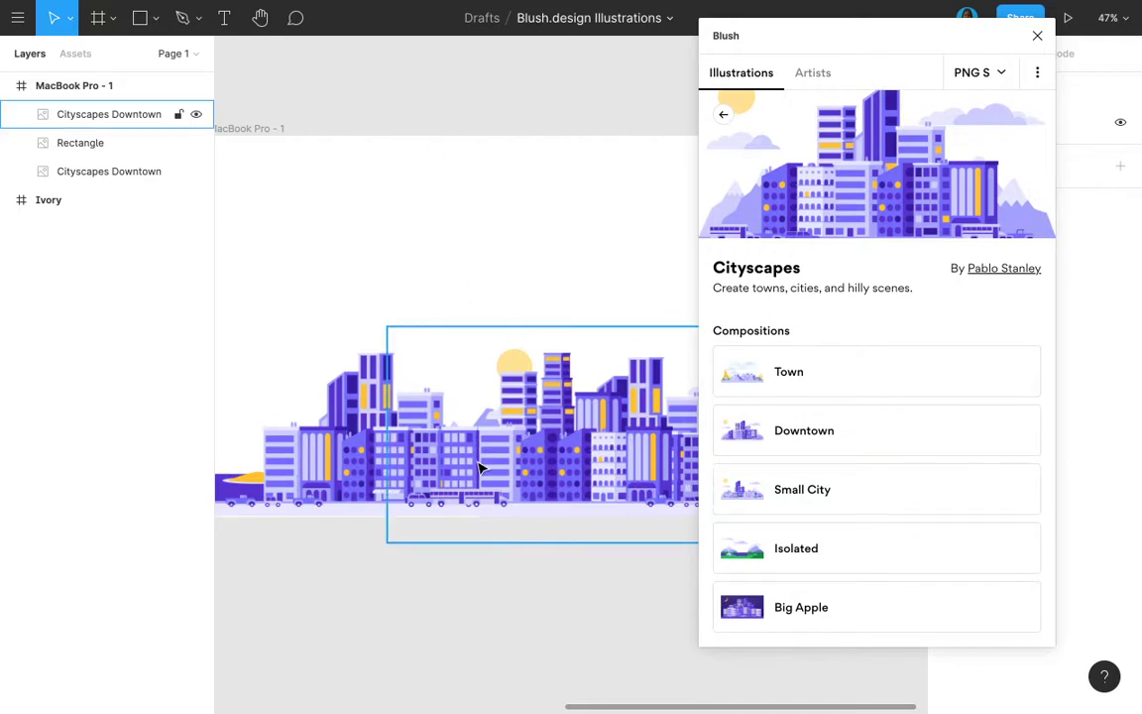
scroll(479, 466, down, 2)
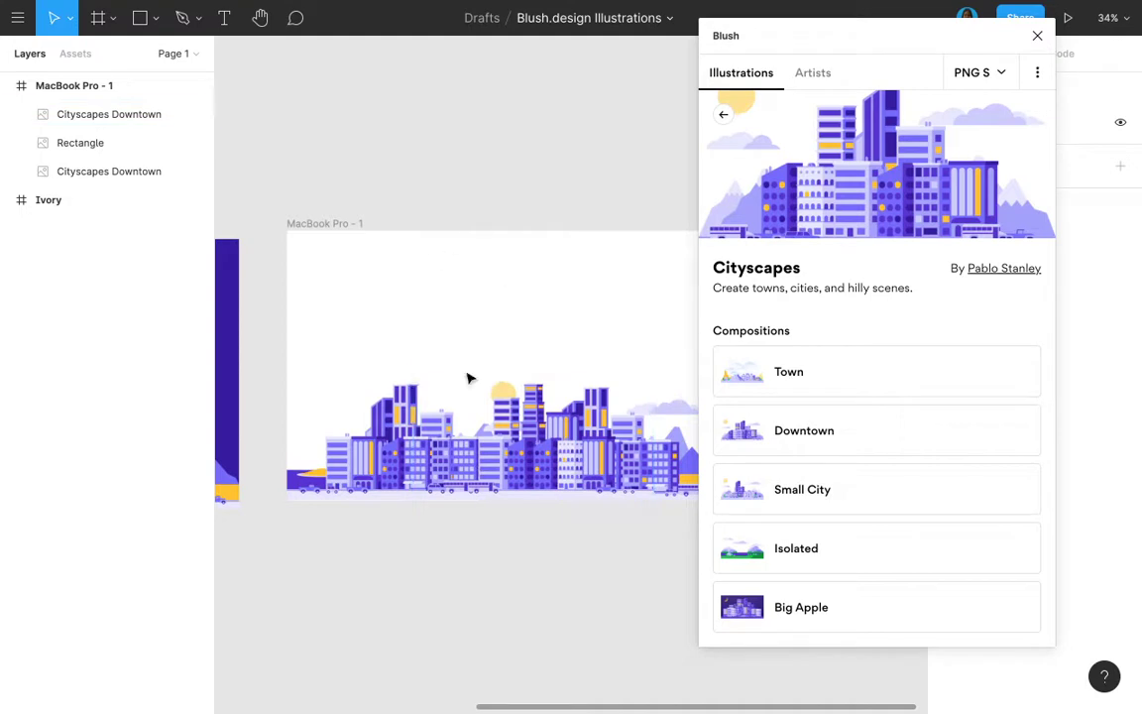
scroll(598, 456, up, 1)
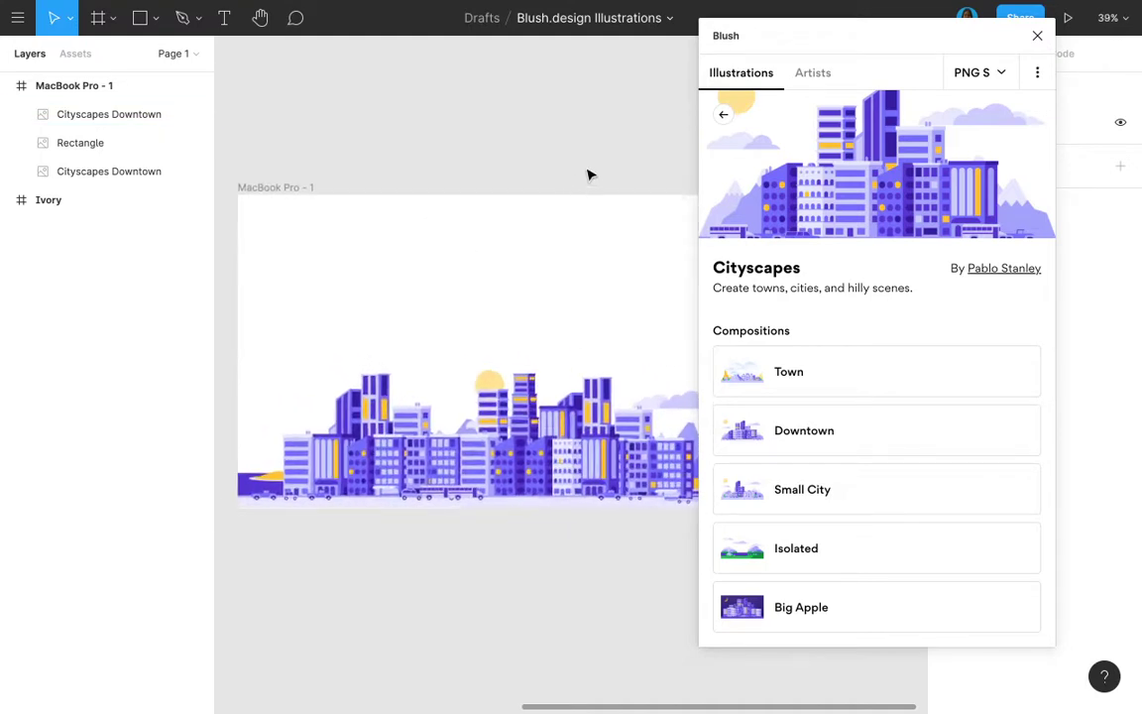
- Close the Blush panel and fill MacBook Pro - 1 with the illustration's deep purple 370EA3
click(1040, 39)
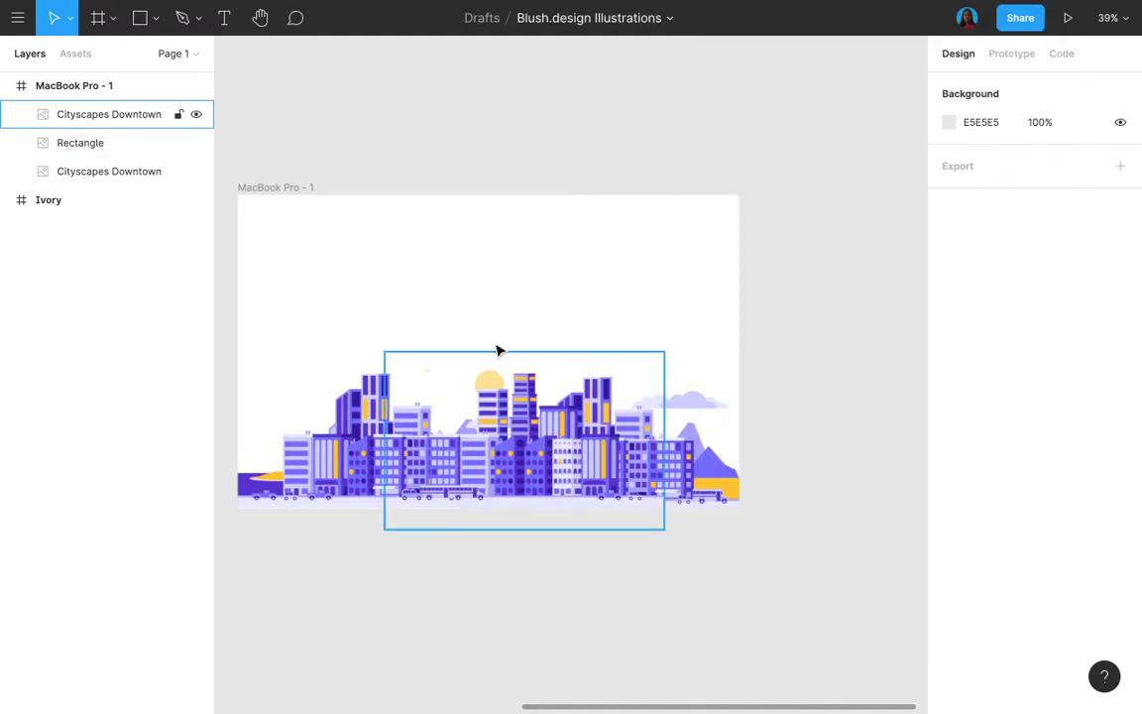
click(283, 193)
click(949, 476)
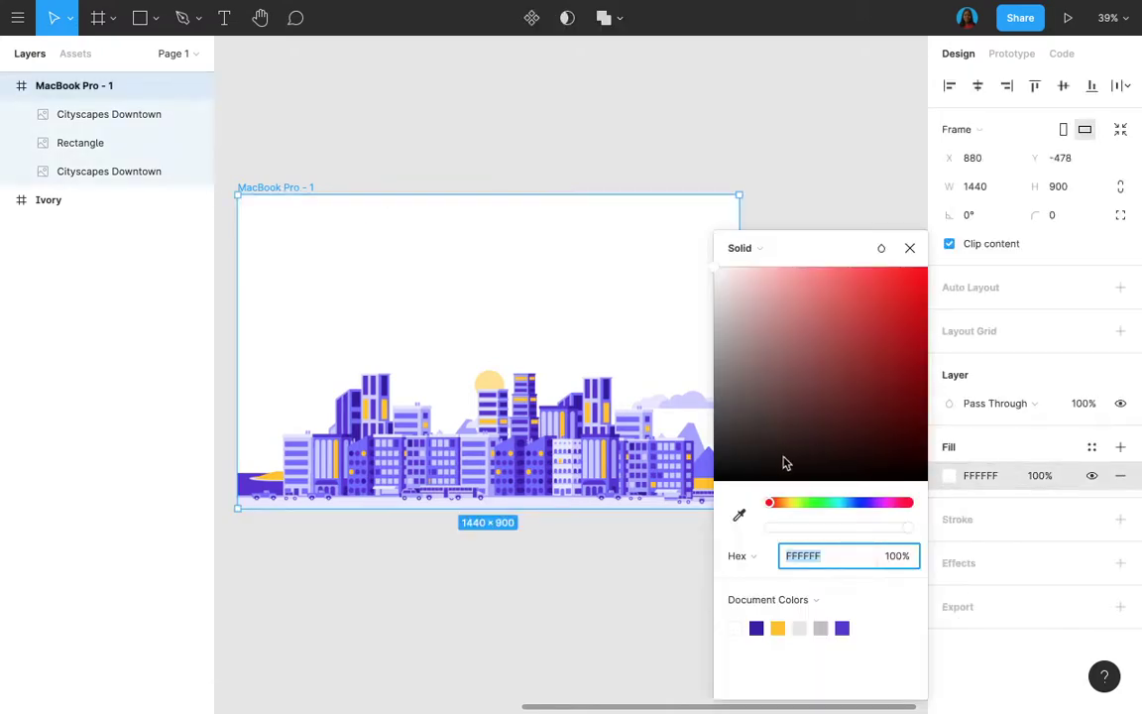
click(741, 515)
scroll(545, 409, up, 5)
scroll(545, 409, up, 5)
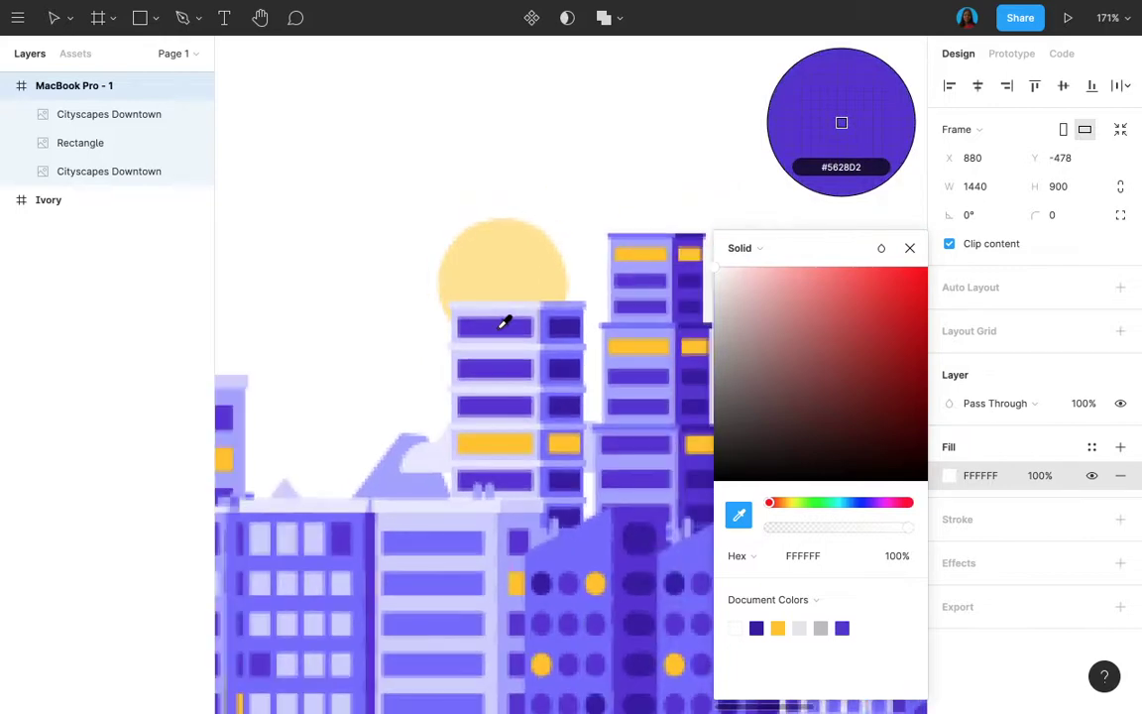
scroll(505, 322, down, 2)
scroll(504, 322, left, 3)
click(349, 286)
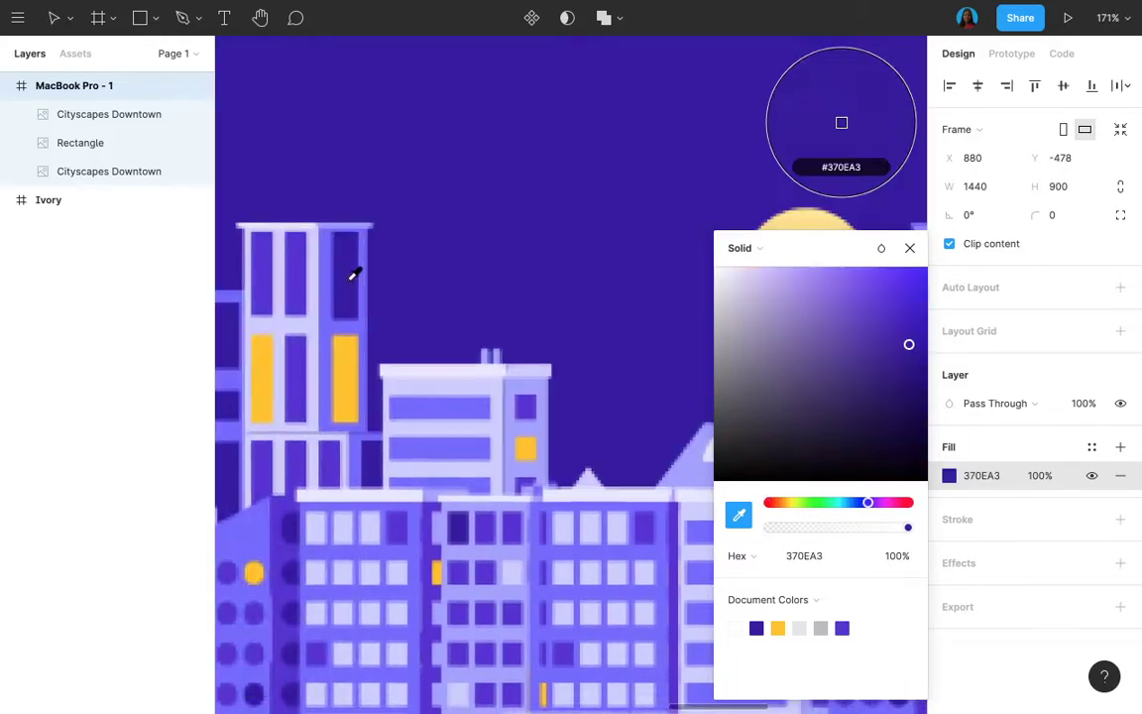
scroll(543, 370, down, 5)
scroll(544, 369, right, 2)
scroll(544, 370, up, 1)
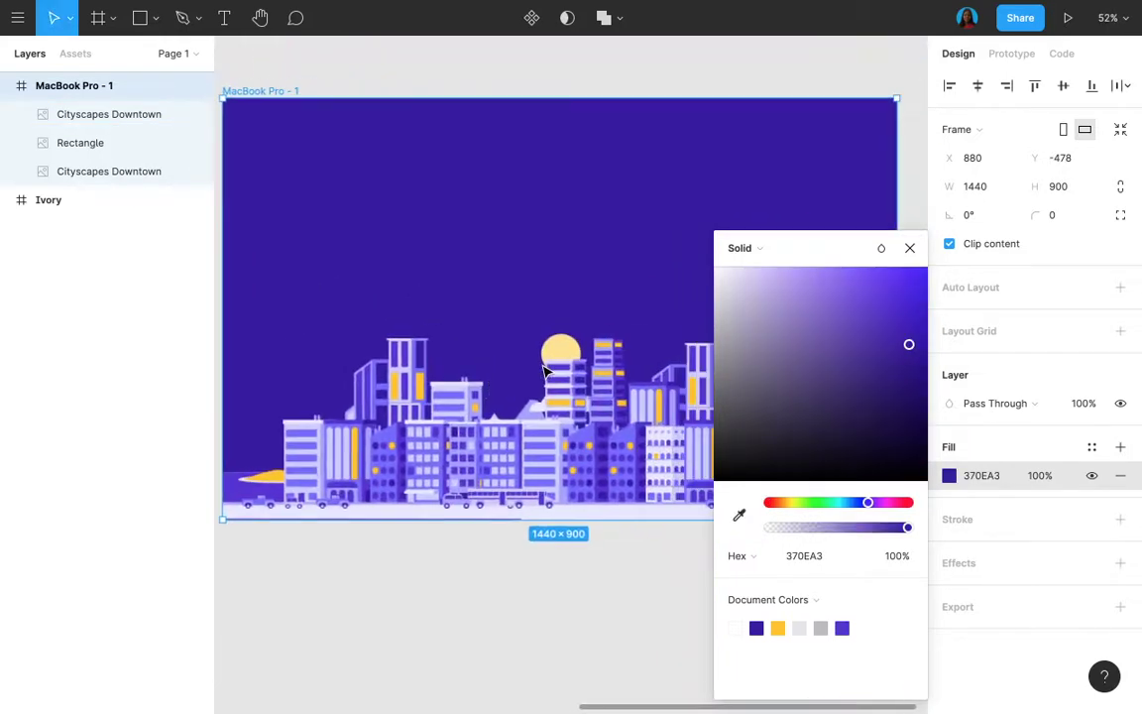
click(586, 617)
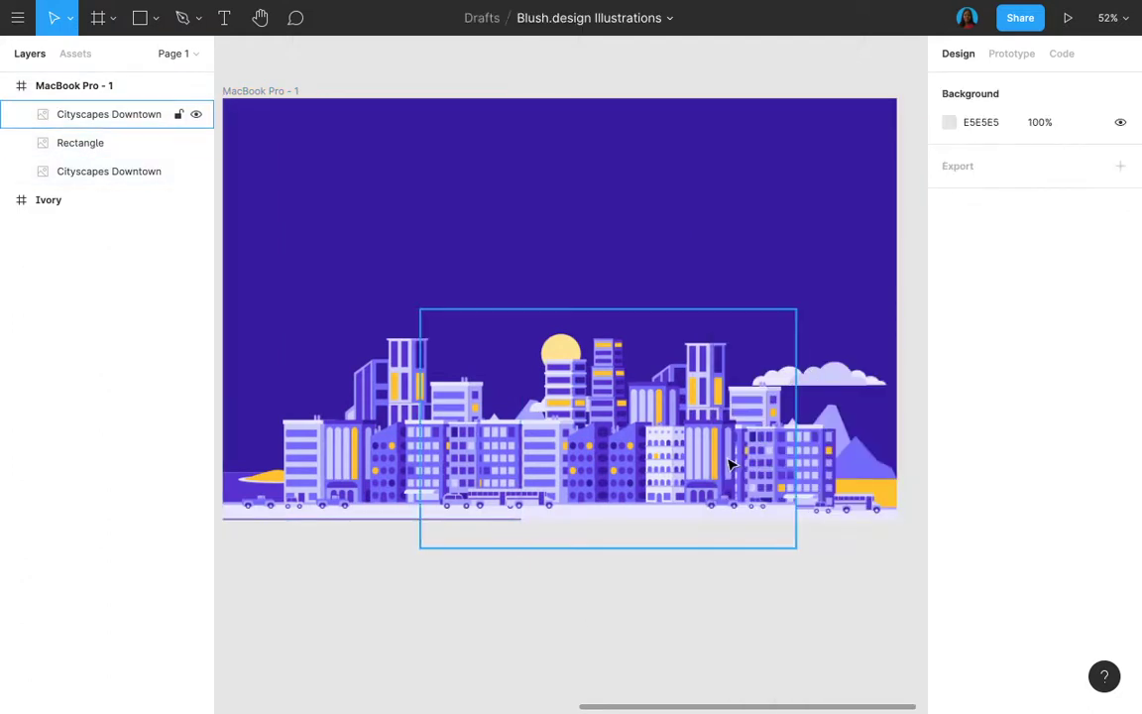
- Nudge the bottom Cityscapes Downtown image up slightly to Y 456
scroll(772, 615, up, 1)
scroll(773, 614, left, 1)
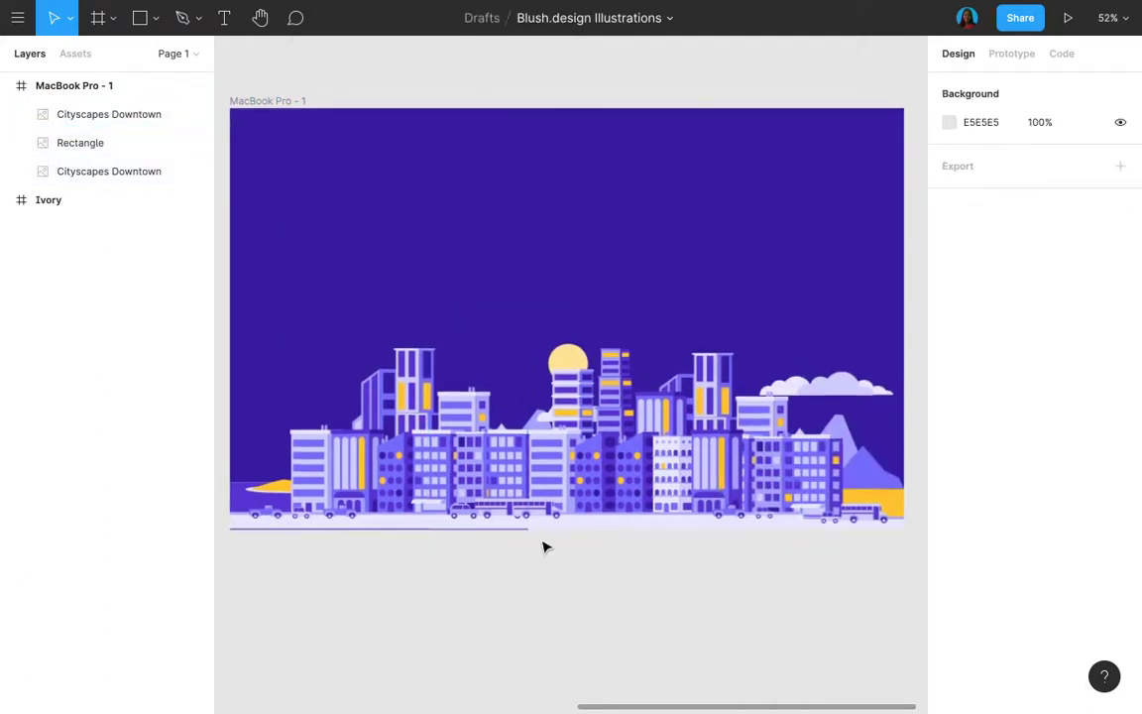
click(433, 492)
scroll(389, 491, up, 3)
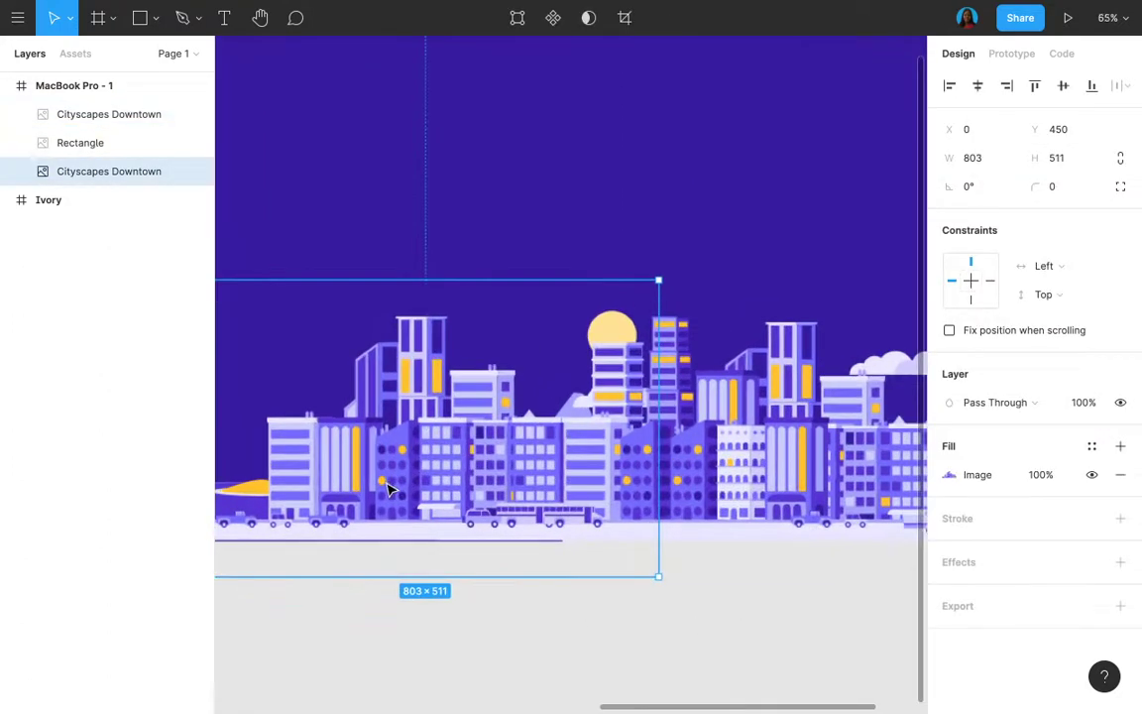
drag(389, 494, 388, 490)
scroll(388, 491, down, 5)
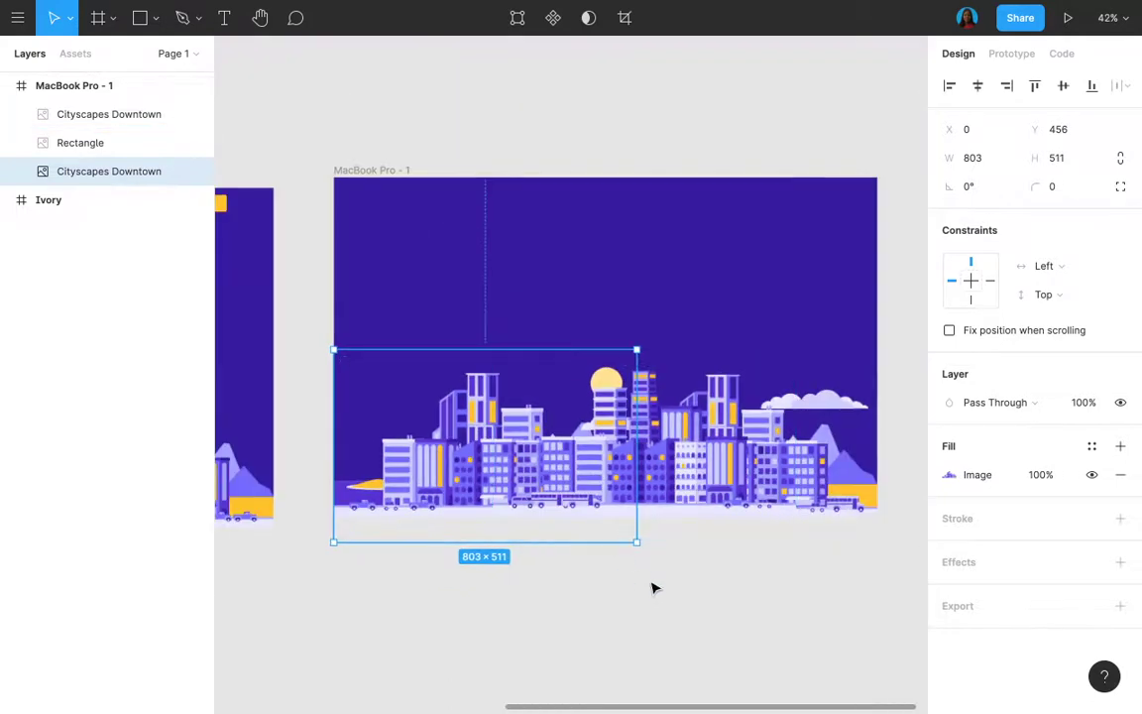
click(652, 589)
scroll(609, 431, up, 1)
scroll(608, 431, up, 1)
scroll(609, 432, right, 2)
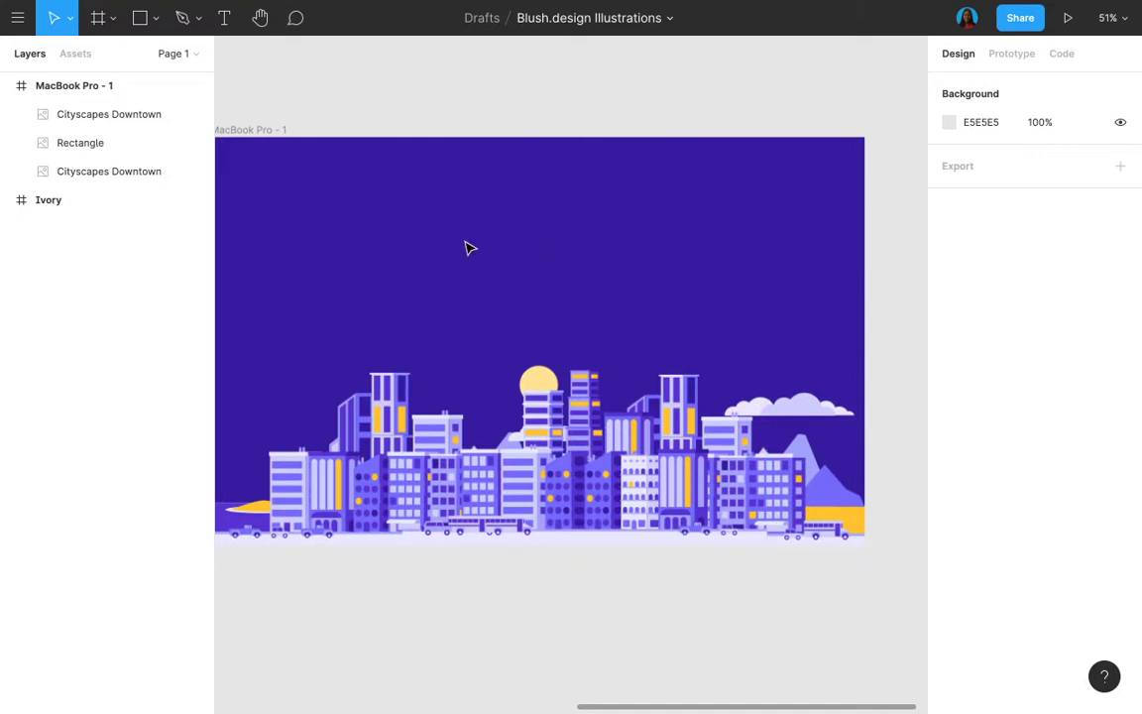
scroll(341, 172, up, 1)
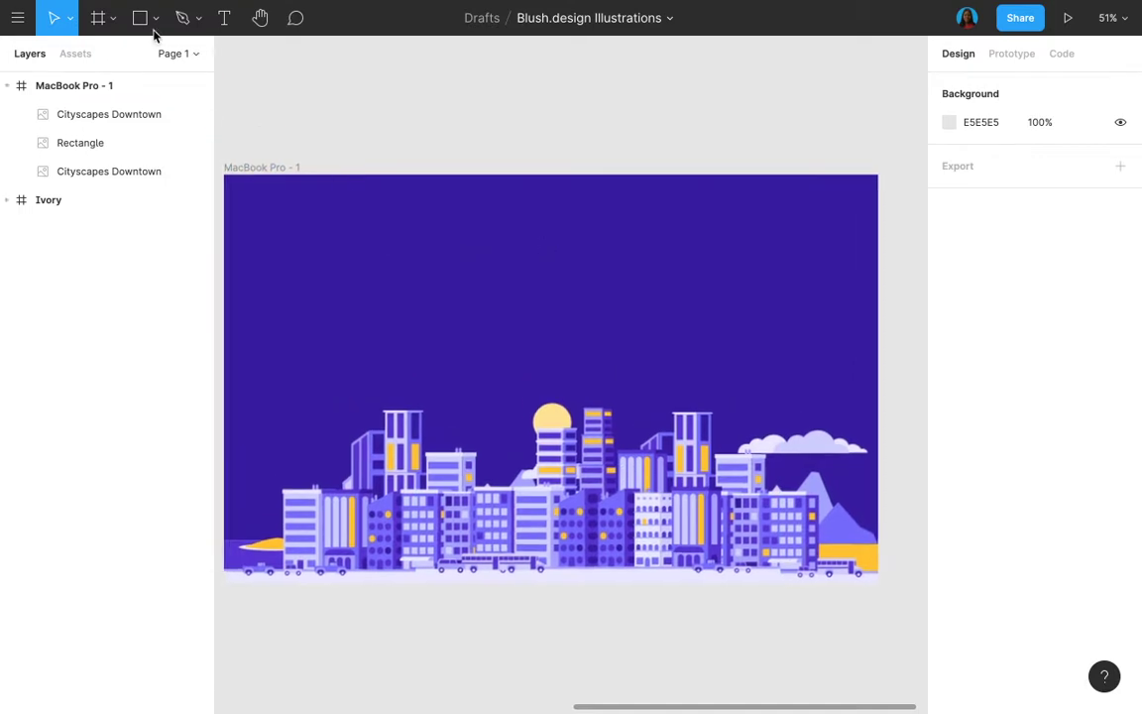
- Add Frame 2 from the MacBook Pro preset as a 1440×80 band at the top
click(106, 31)
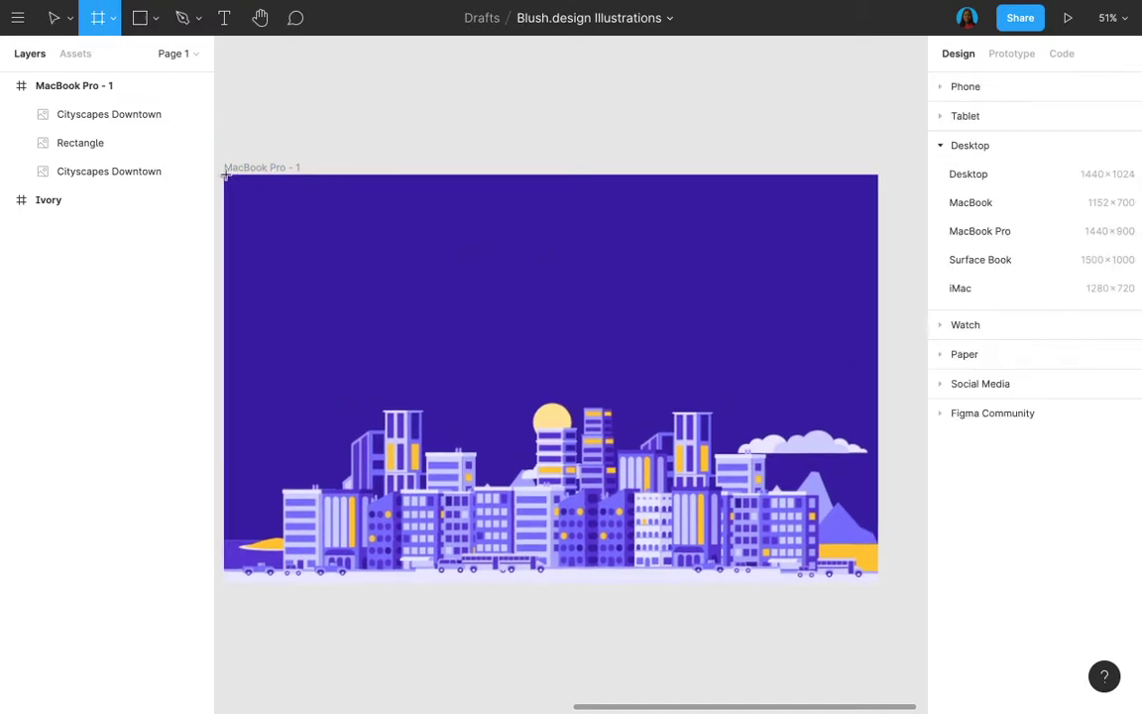
click(992, 231)
drag(752, 240, 633, 205)
click(1057, 198)
key(Return)
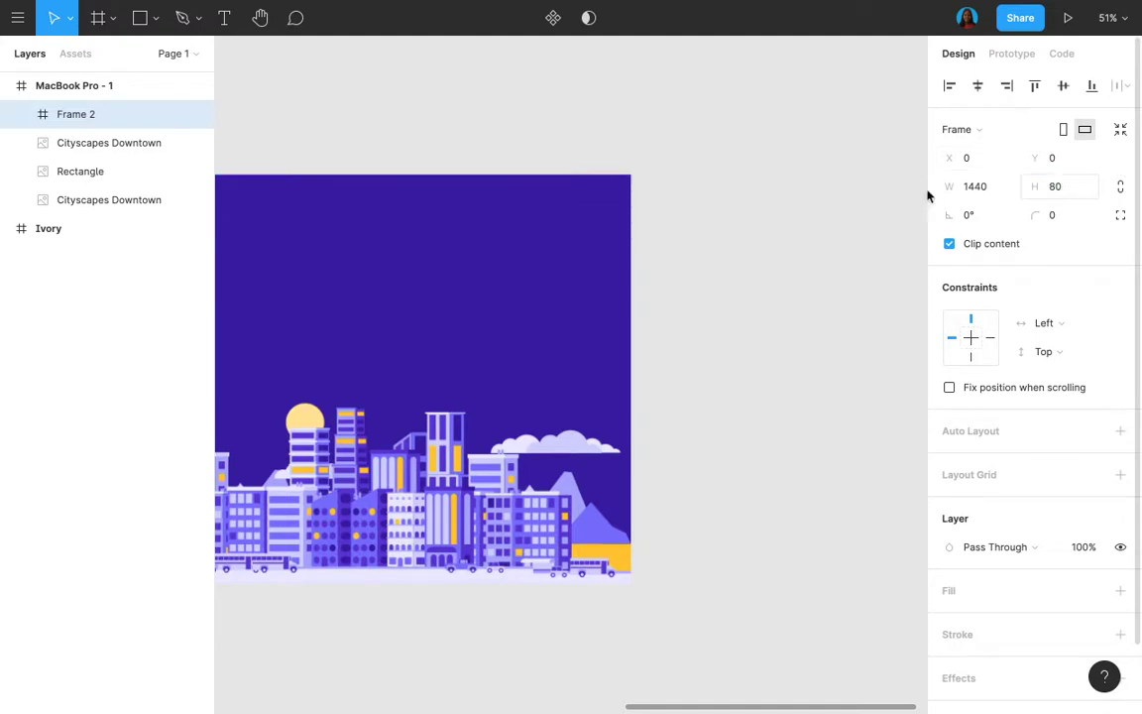
scroll(501, 214, up, 5)
scroll(423, 258, down, 3)
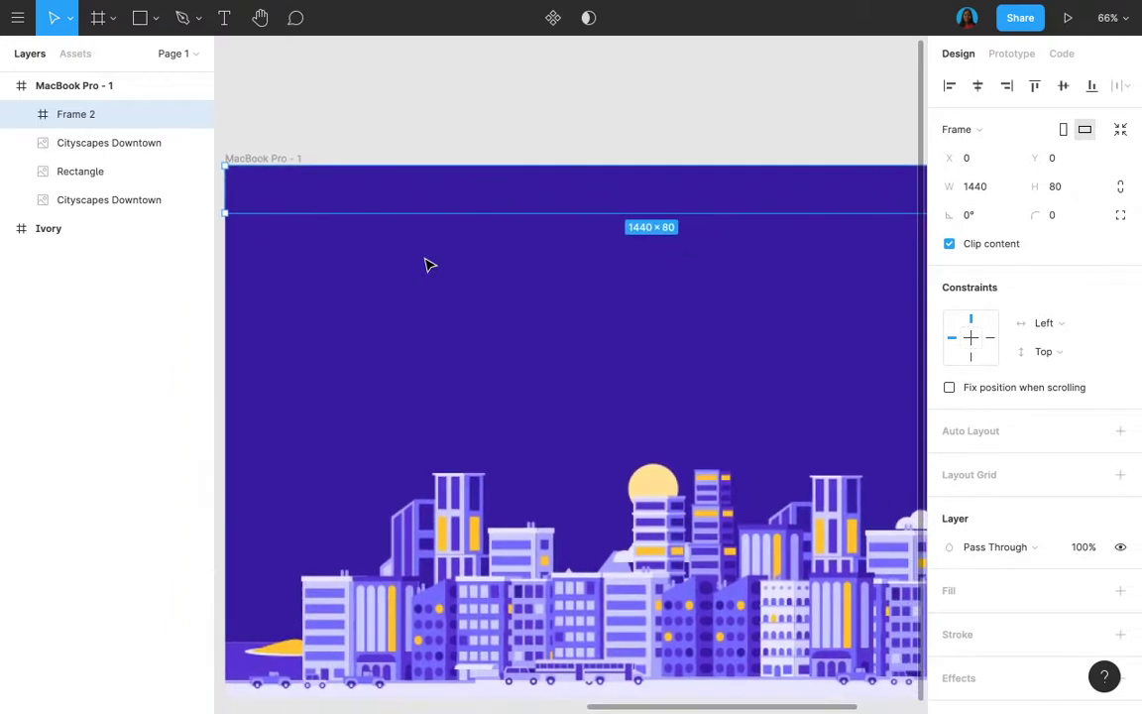
scroll(429, 265, right, 1)
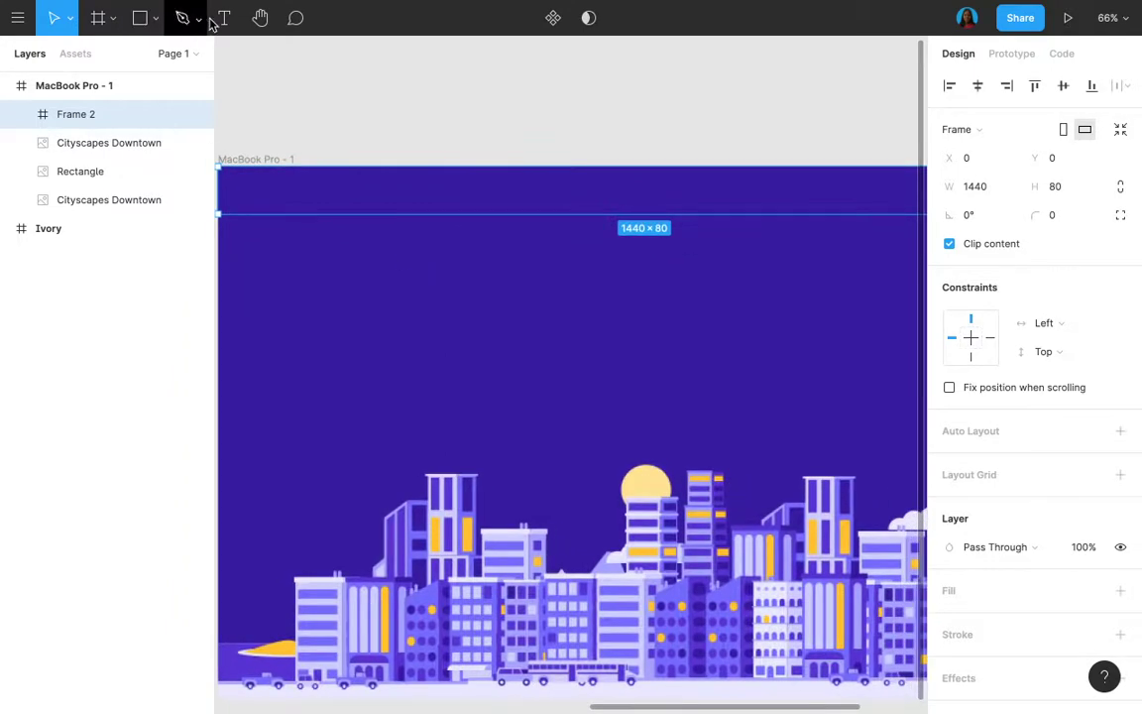
- Give MacBook Pro - 1 a 12-column layout grid
click(253, 159)
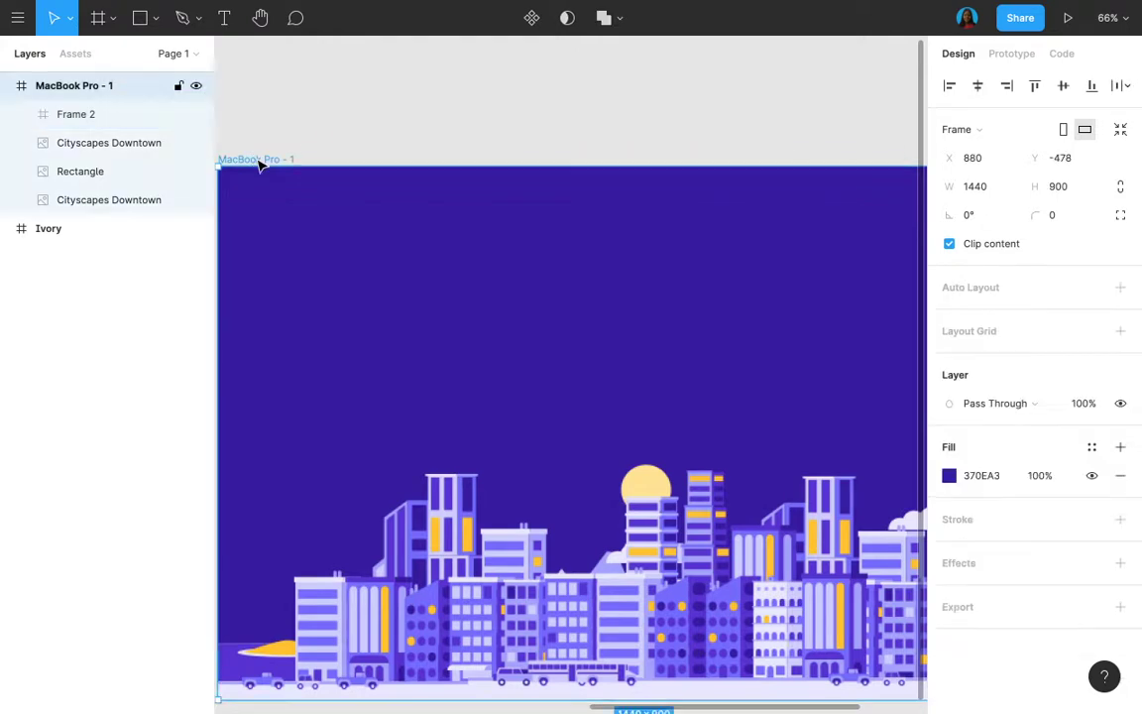
click(1118, 331)
click(950, 361)
click(735, 363)
click(757, 390)
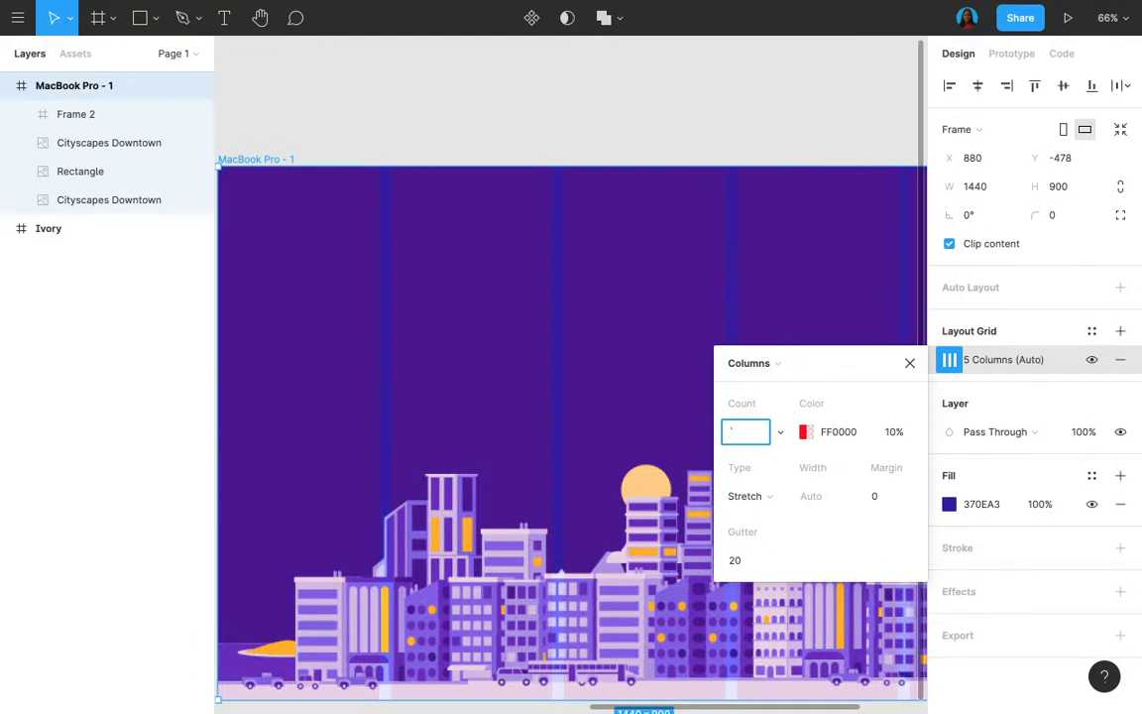
key(Return)
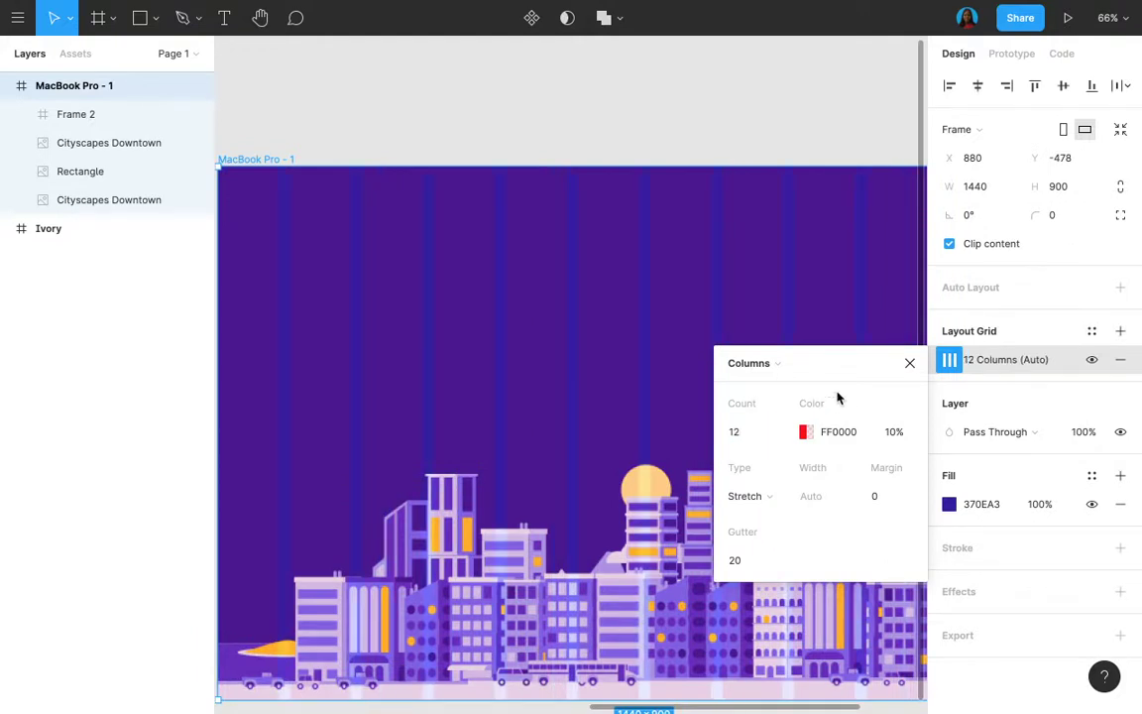
click(909, 365)
scroll(573, 113, up, 2)
scroll(573, 113, left, 2)
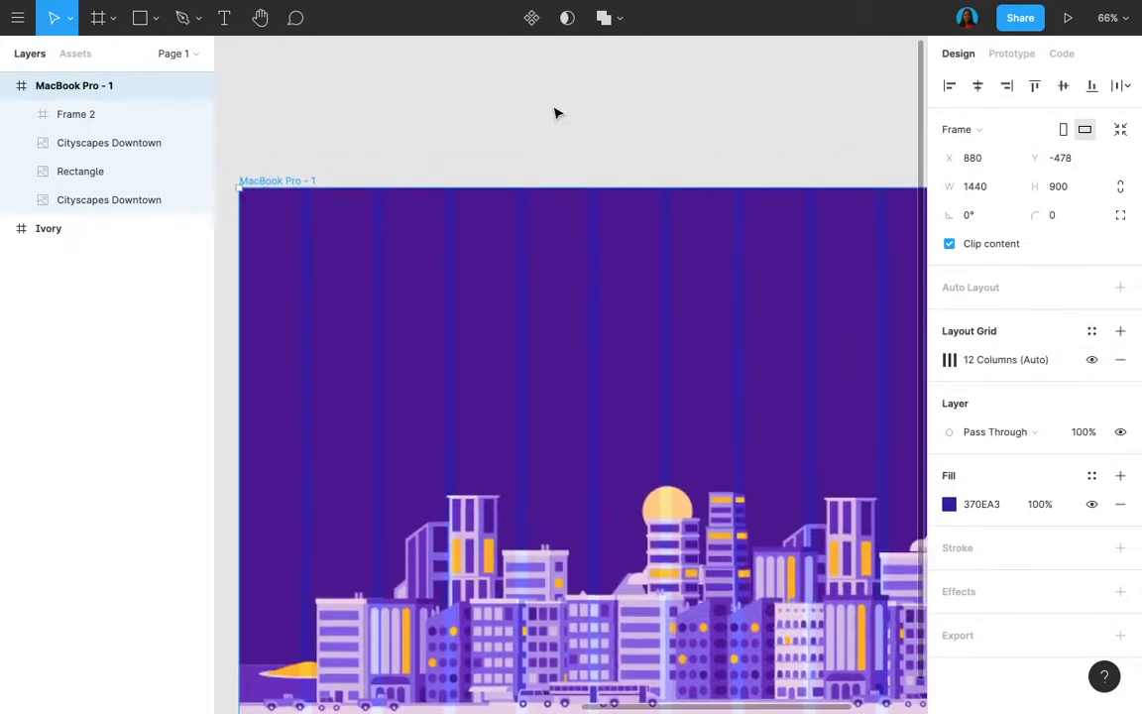
- Add a white 'Ivory' text layer in the top band and position it
click(224, 20)
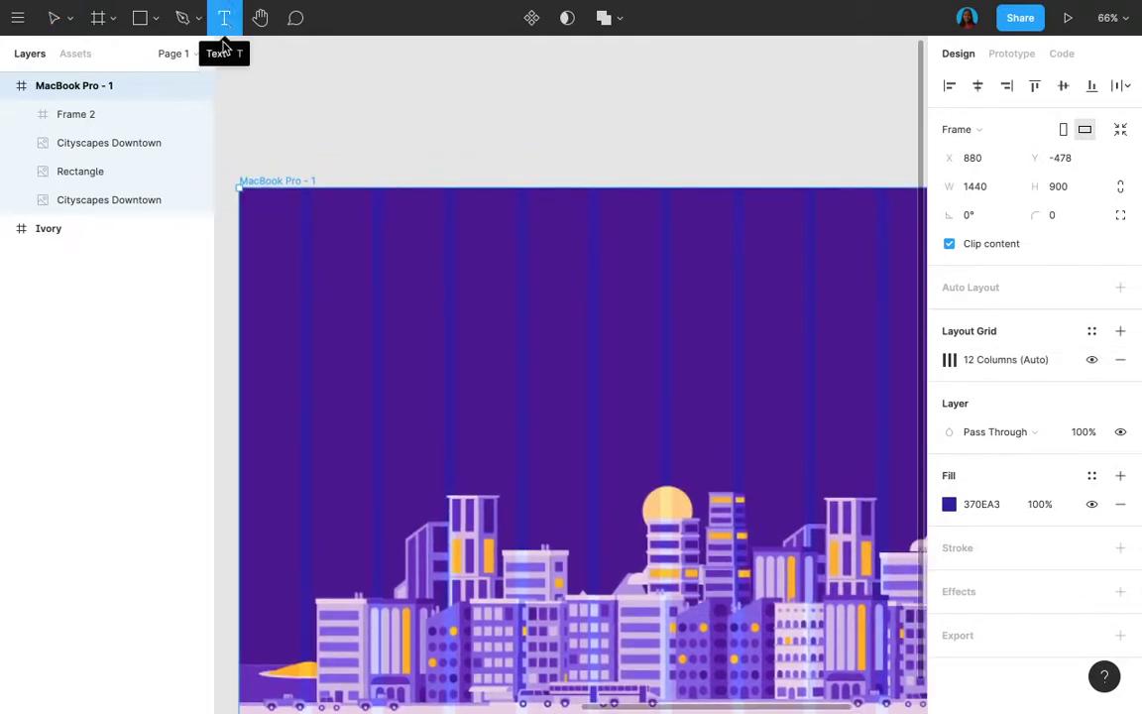
click(306, 215)
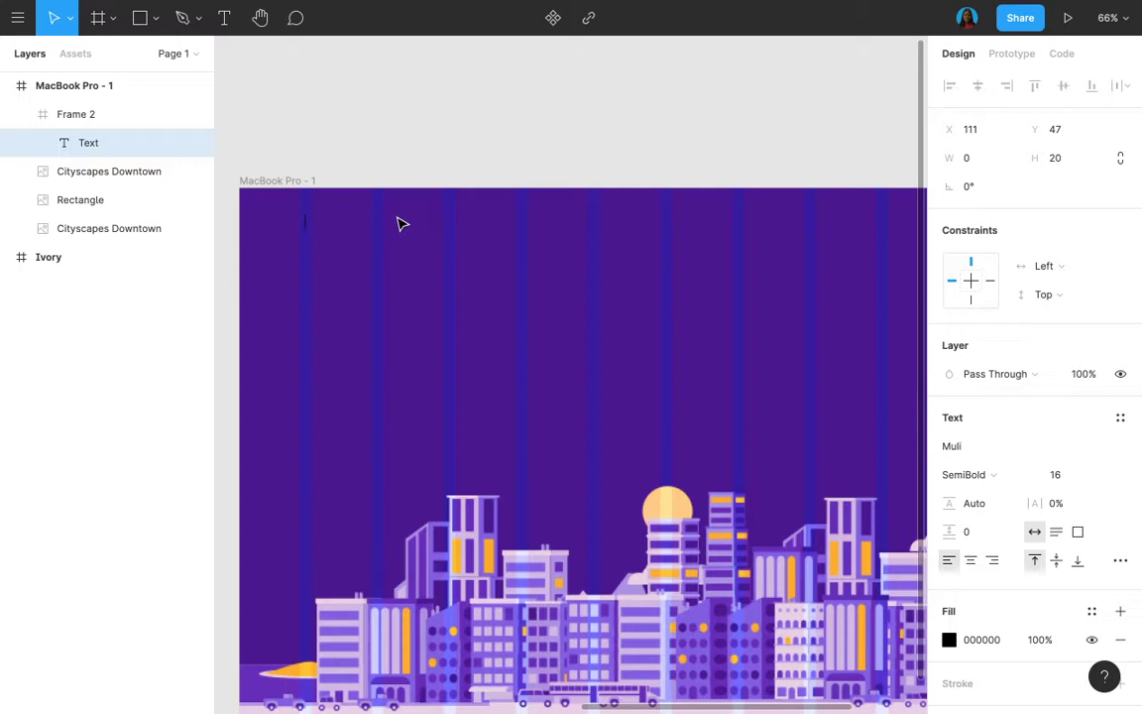
text(Iory)
scroll(311, 220, up, 5)
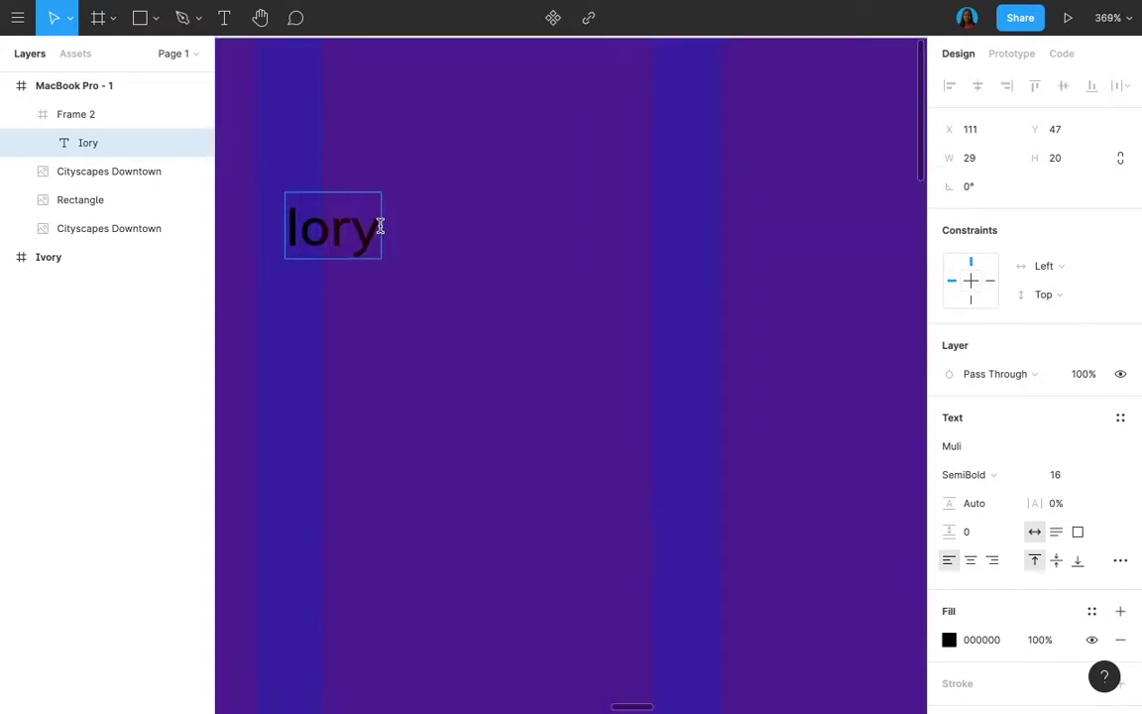
text(v)
key(Escape)
click(977, 639)
text(f)
key(Return)
scroll(680, 448, down, 4)
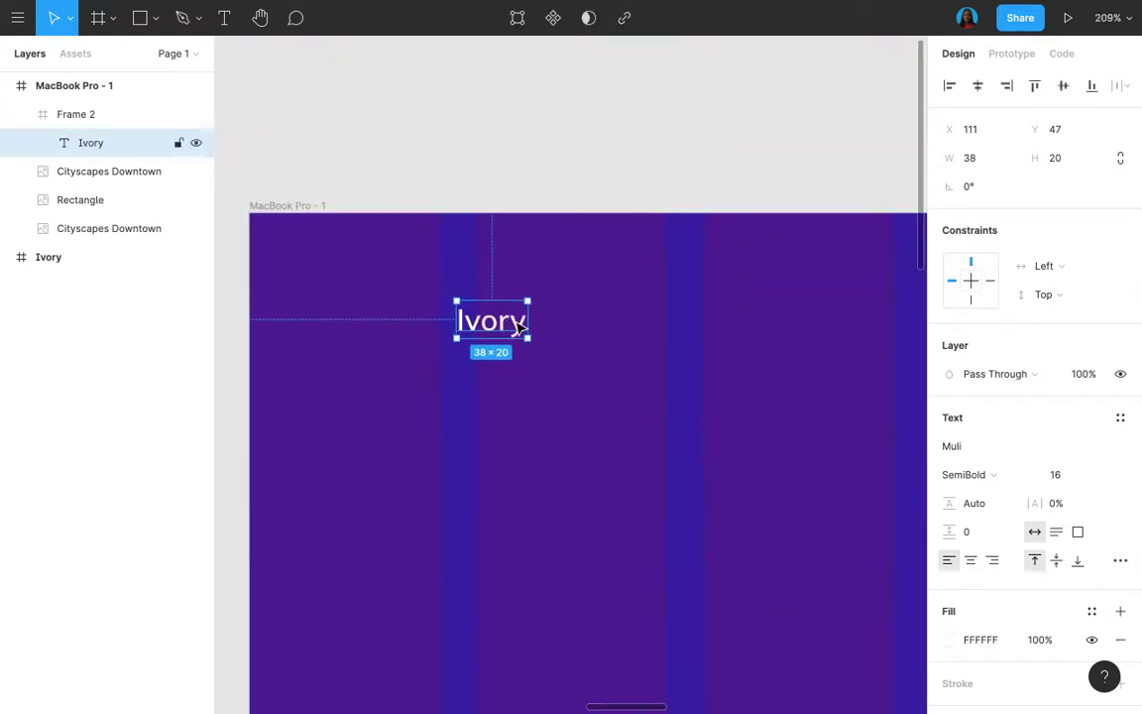
drag(498, 327, 521, 298)
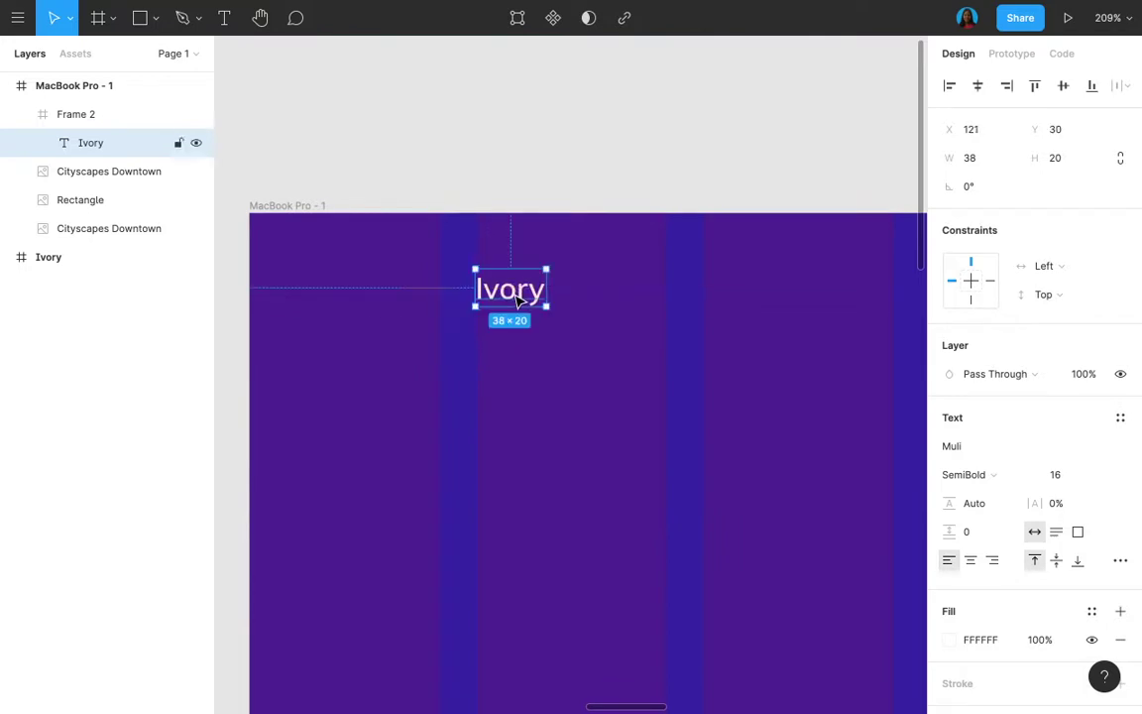
- Keep the Ivory font family and duplicate the text to the right side of the band
click(958, 447)
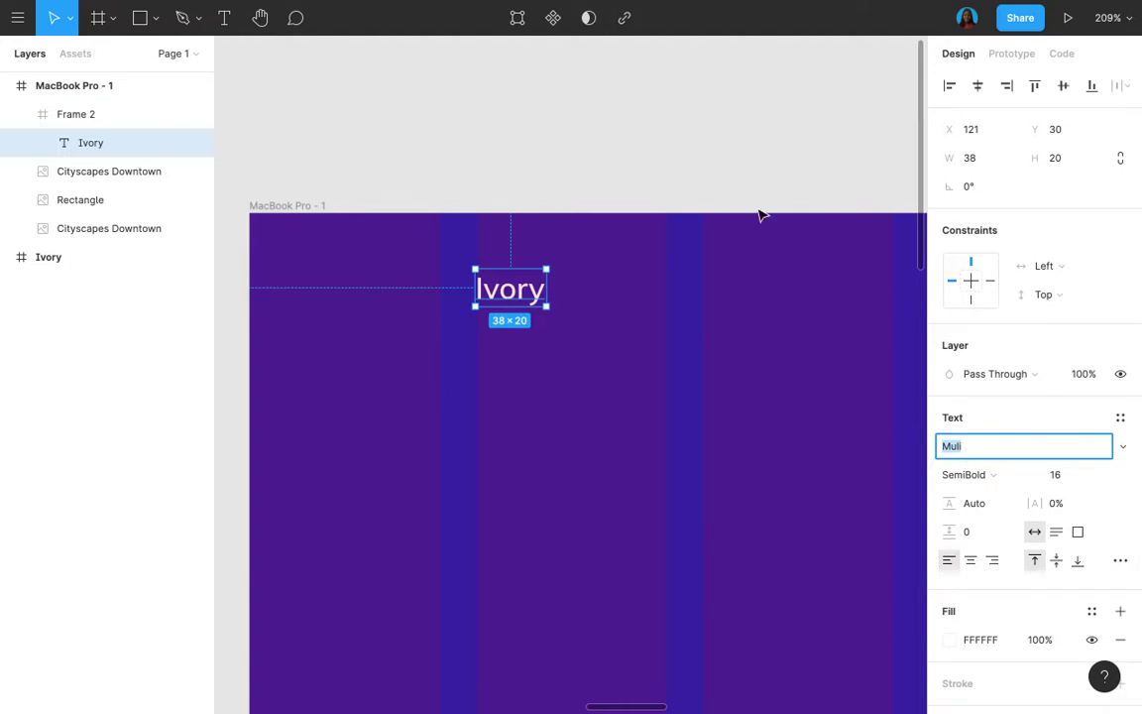
key(Escape)
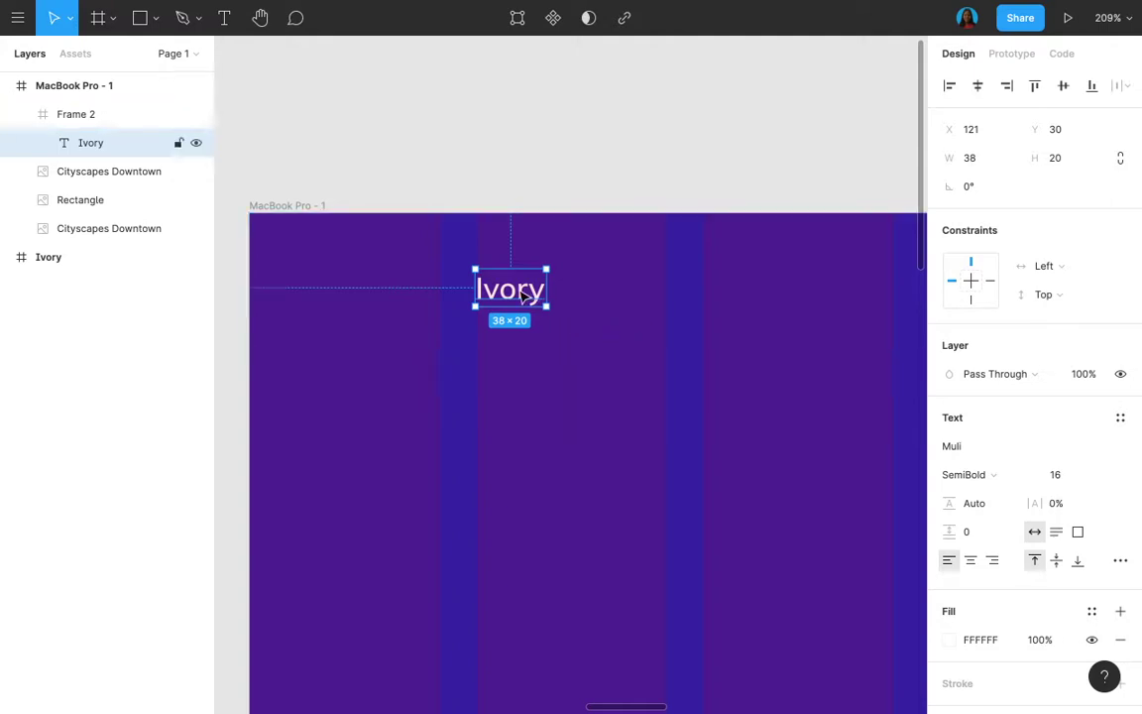
scroll(522, 294, right, 2)
scroll(520, 295, down, 5)
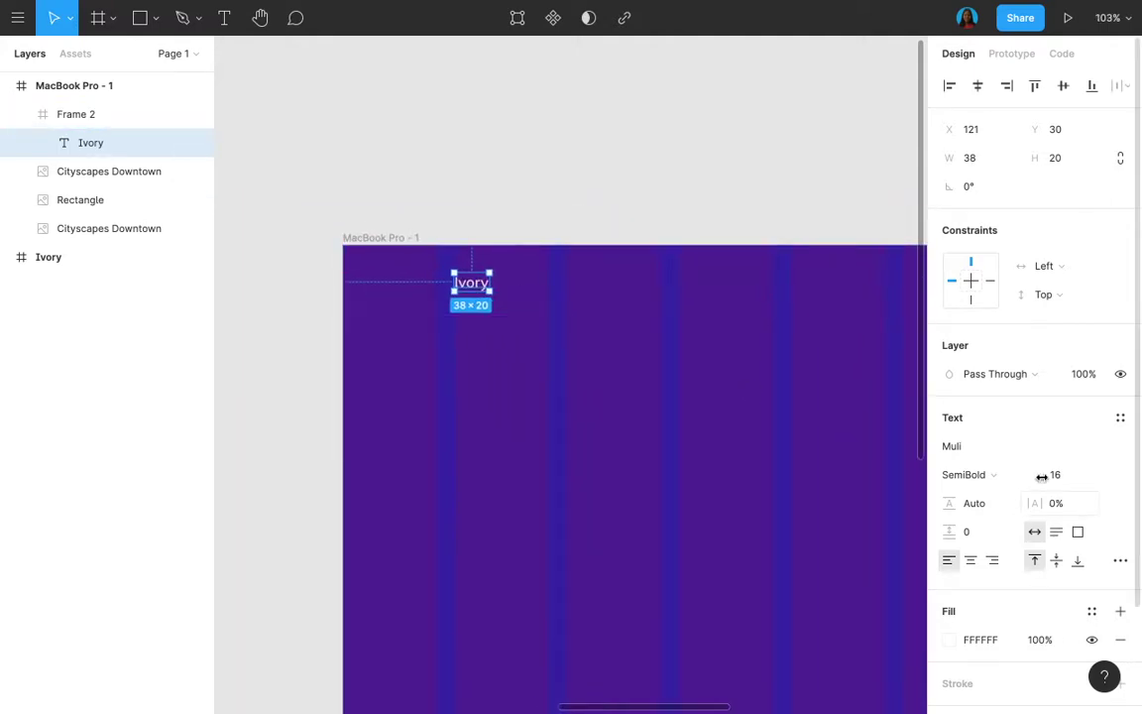
scroll(658, 370, down, 2)
scroll(658, 370, up, 4)
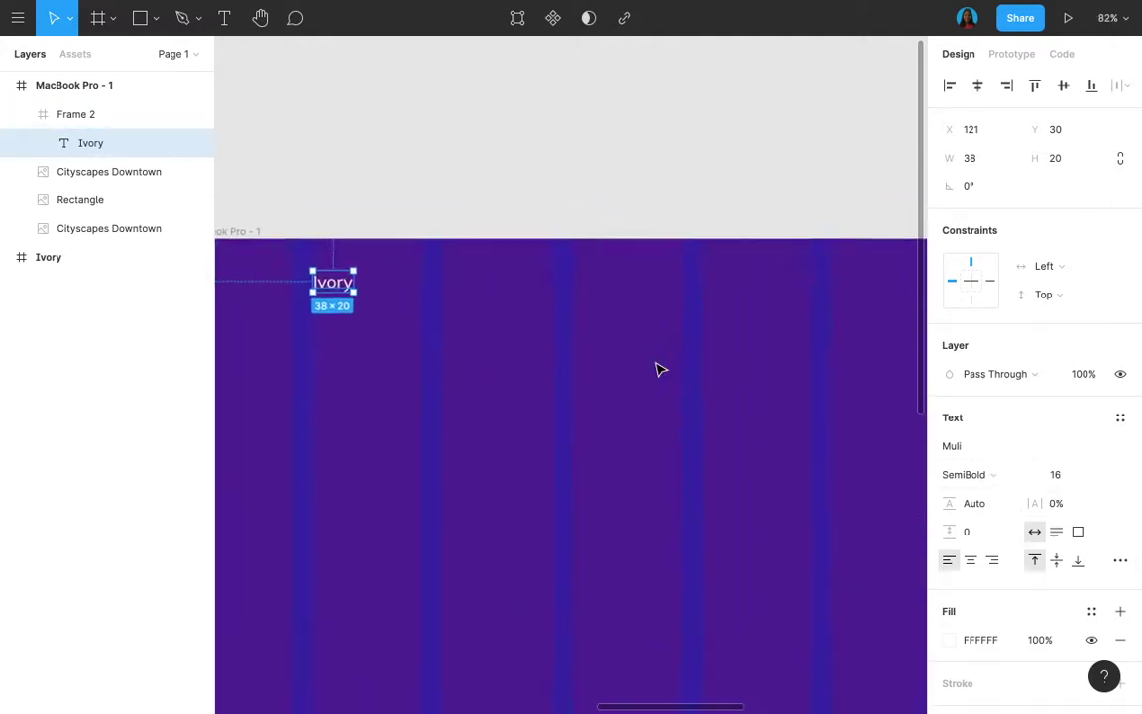
drag(346, 290, 647, 289)
- Style the left Ivory logo as Muli Black, size 20, with -3% letter spacing
click(332, 285)
click(997, 475)
click(994, 538)
click(1062, 478)
text(20)
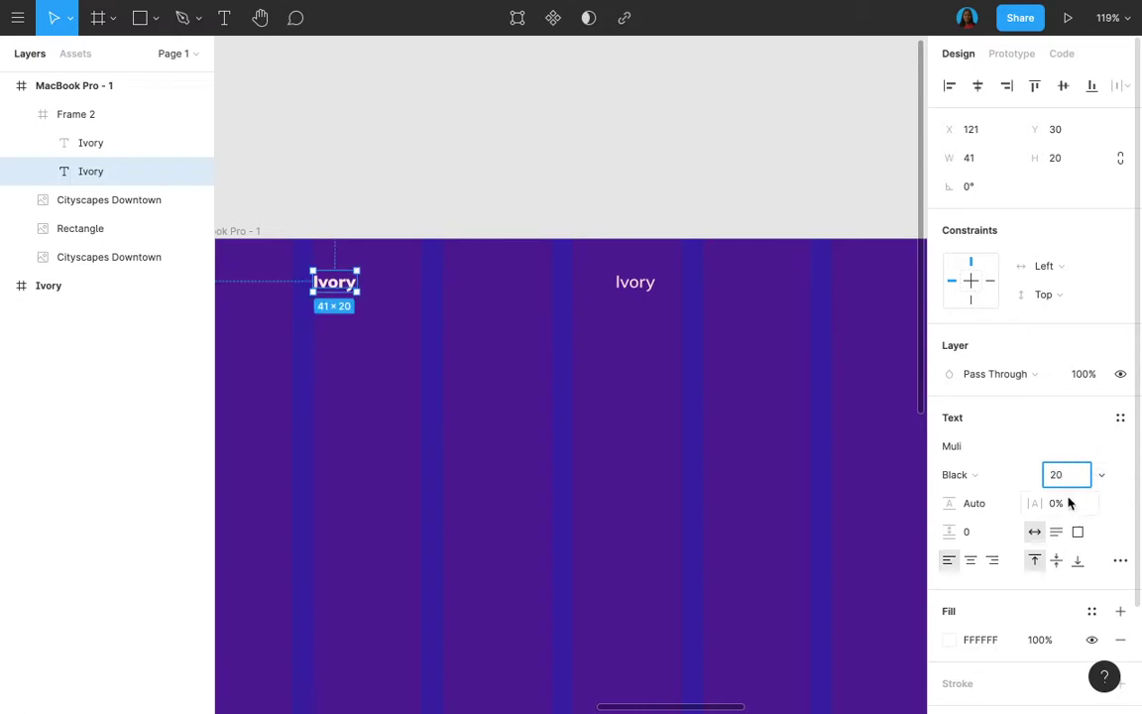
click(1069, 503)
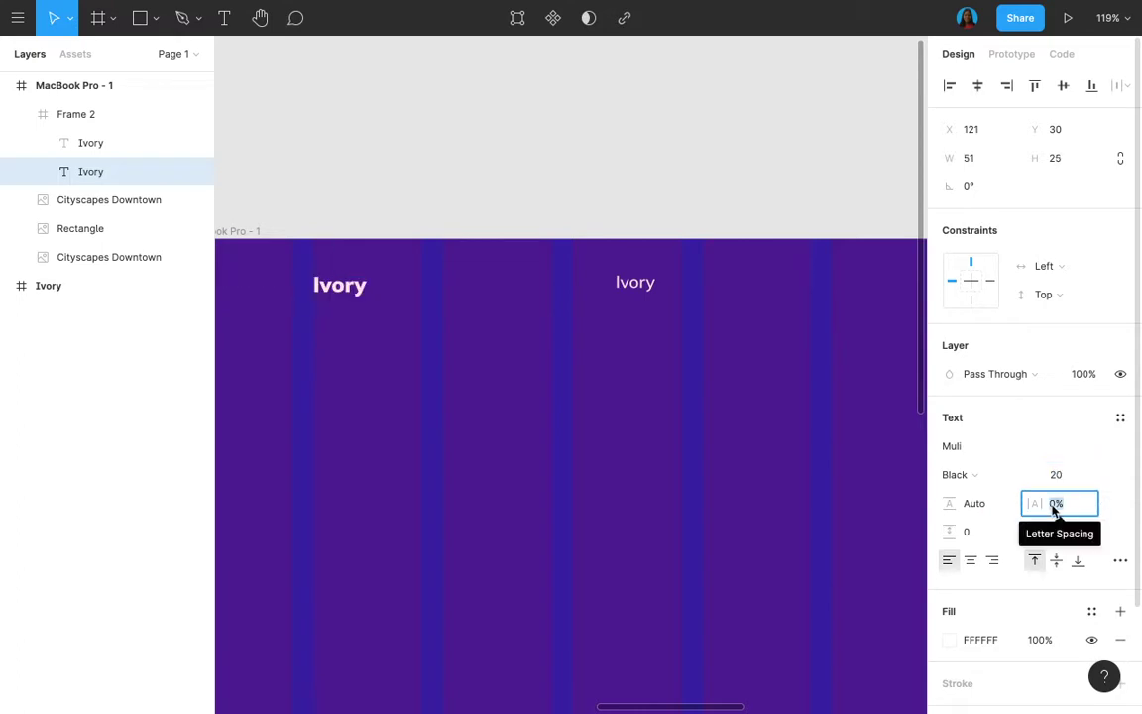
text(-3)
key(Return)
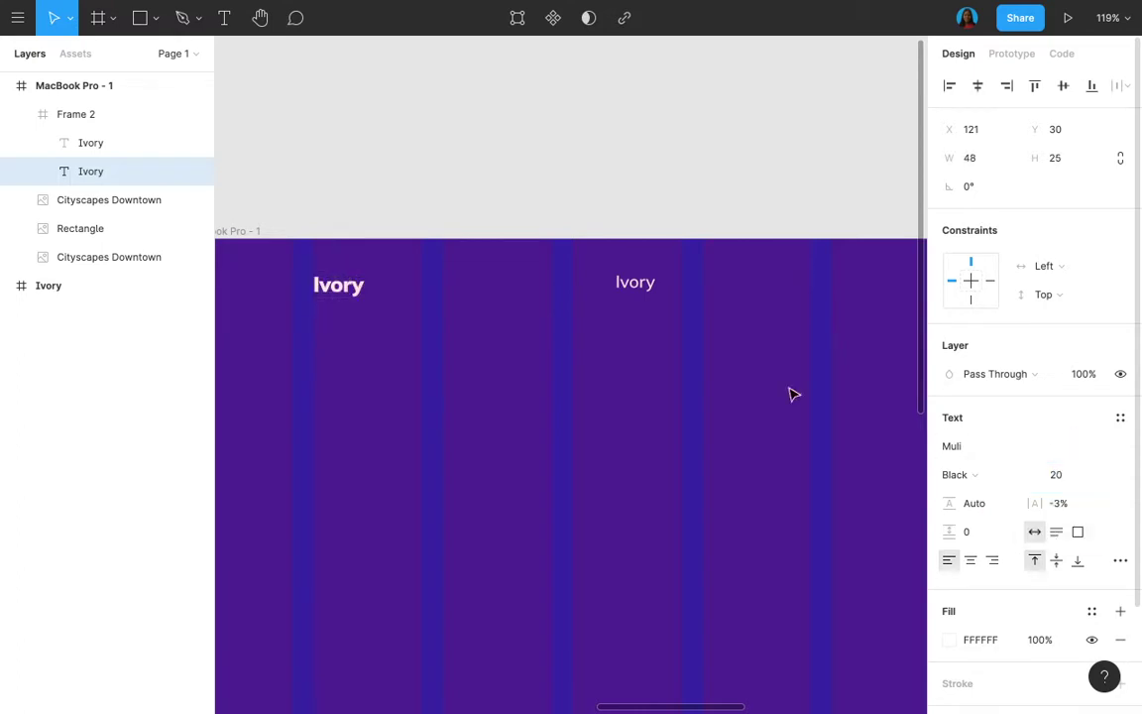
scroll(332, 288, up, 3)
scroll(333, 288, up, 4)
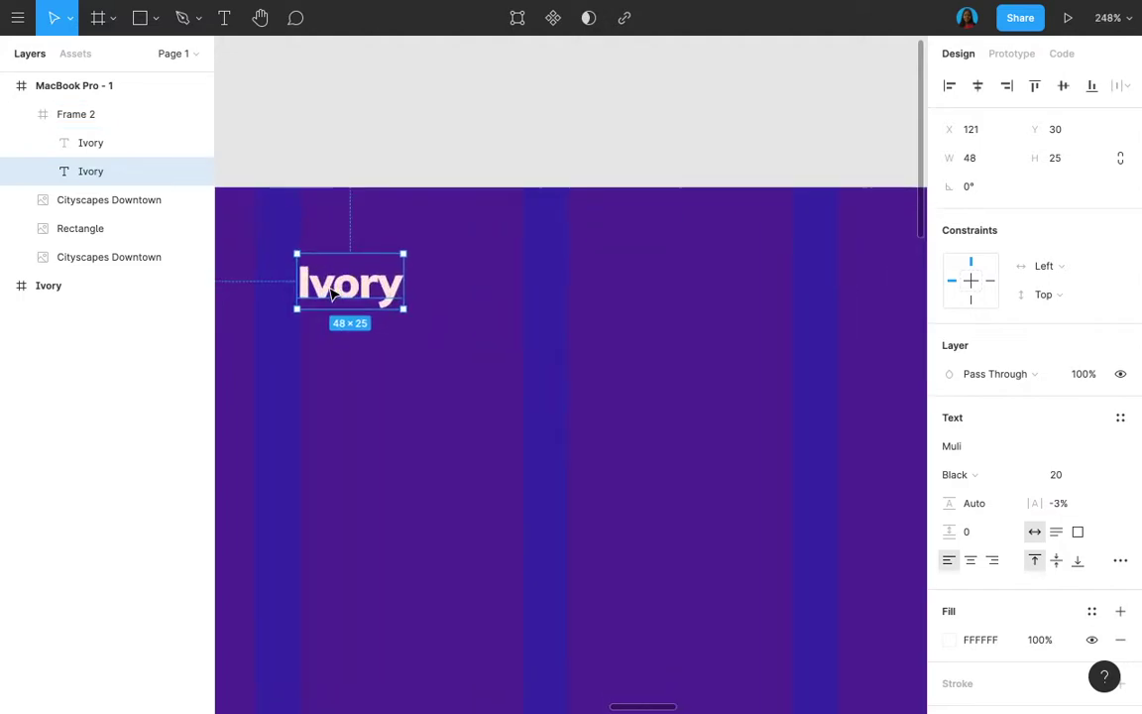
scroll(333, 288, down, 5)
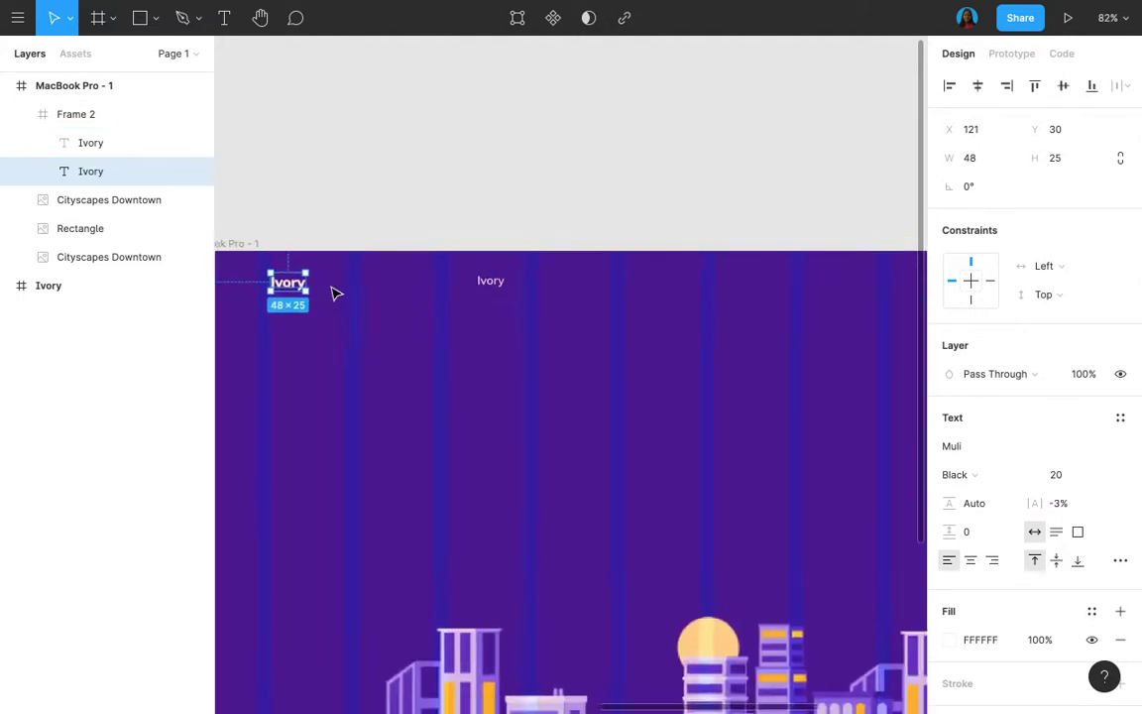
- Move the second Ivory text right, level with the logo, and rename it 'About'
click(501, 284)
scroll(501, 286, right, 3)
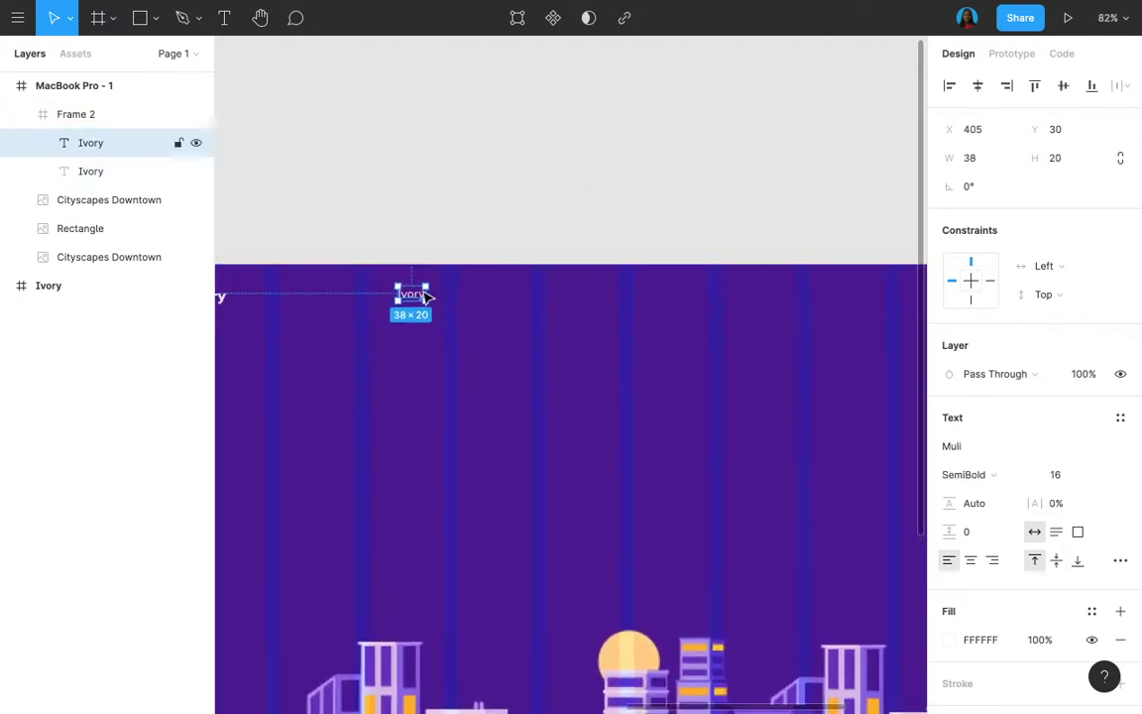
drag(416, 297, 671, 297)
scroll(415, 287, right, 2)
key(ctrl+z)
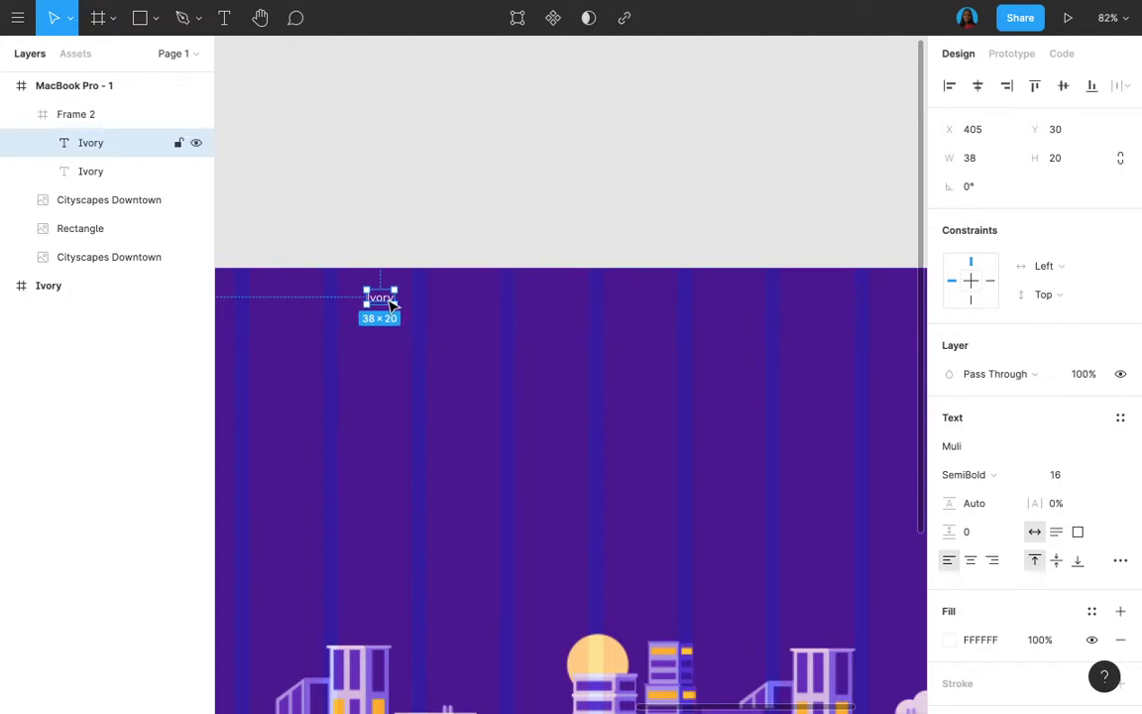
drag(390, 305, 666, 313)
scroll(668, 315, right, 3)
scroll(669, 316, up, 1)
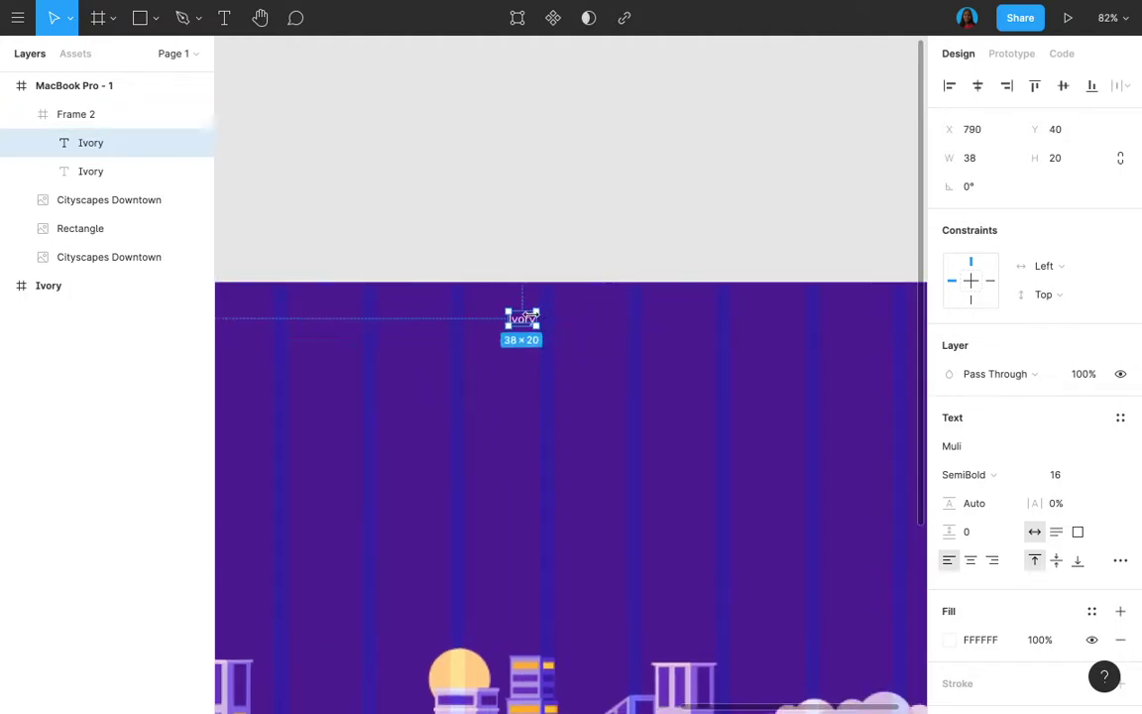
drag(532, 322, 628, 317)
key(Return)
scroll(625, 315, up, 5)
text(About)
key(Escape)
- Add 'Pricing' and 'Contact' nav links as copies to the right of About
drag(684, 322, 813, 325)
key(Return)
scroll(805, 328, right, 3)
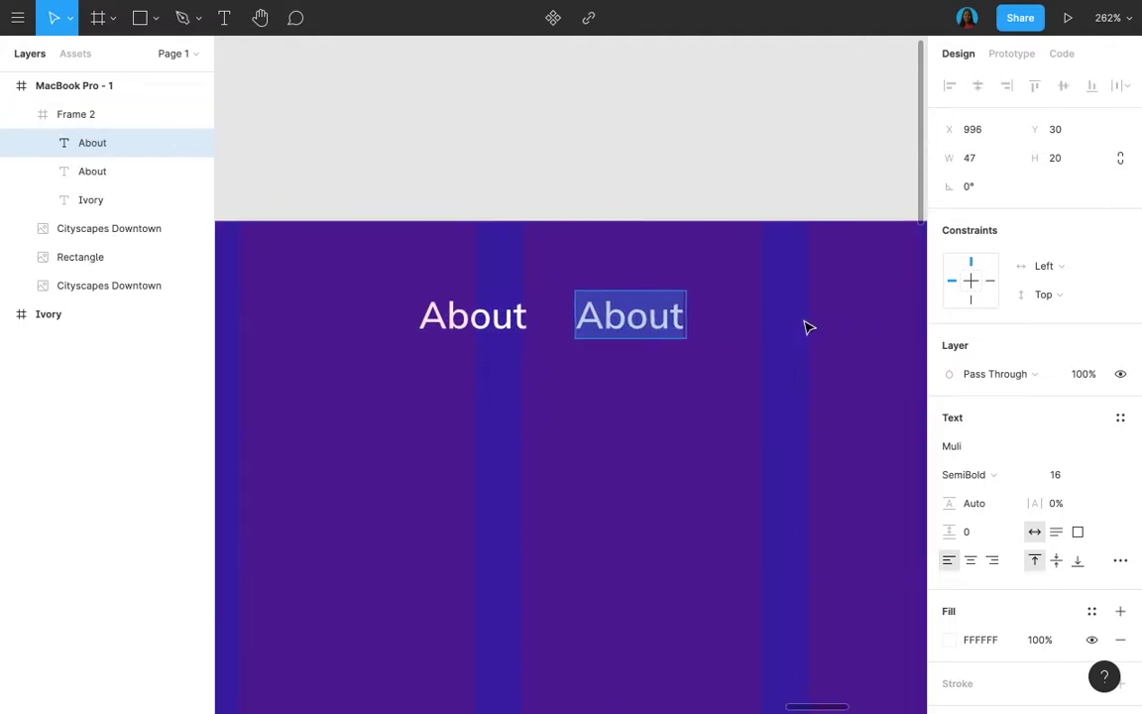
text(Prici)
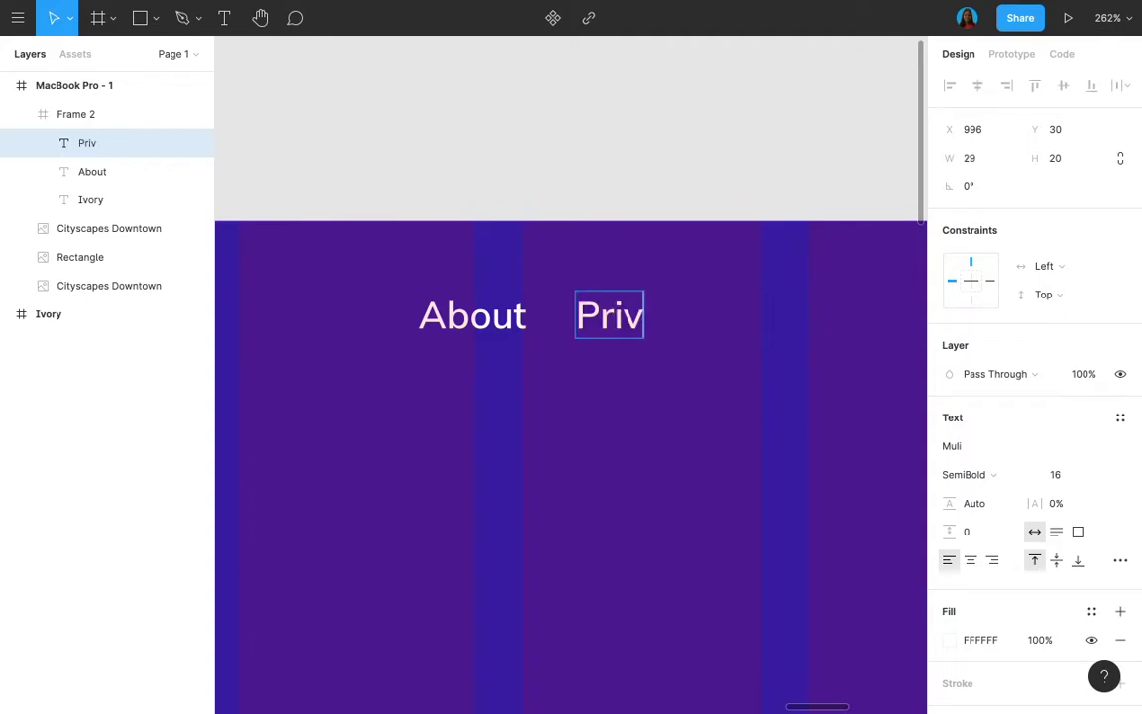
text(ng)
click(948, 370)
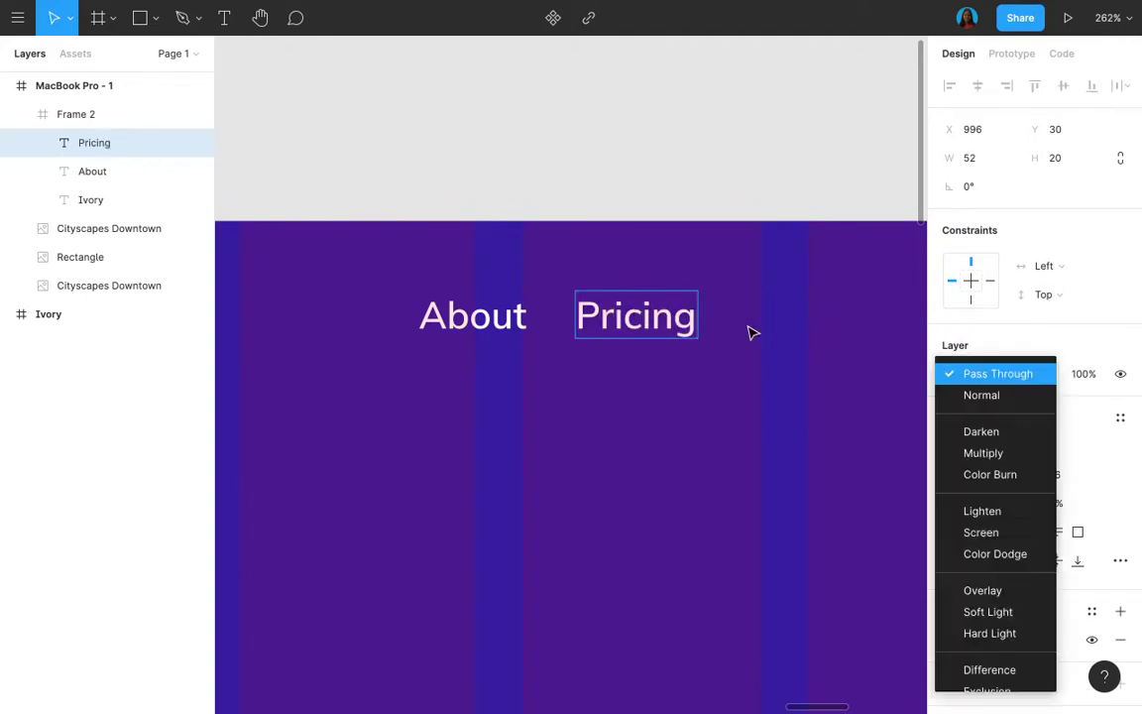
key(Escape)
drag(643, 315, 823, 326)
scroll(822, 328, right, 3)
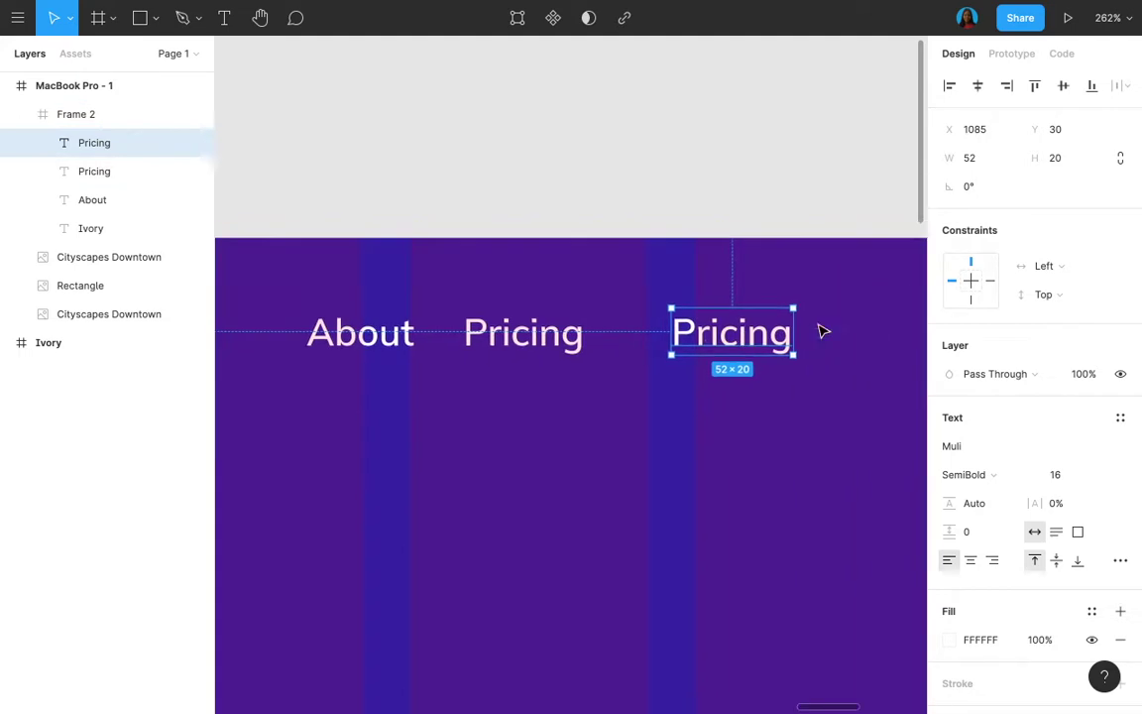
double_click(707, 333)
text(Contact)
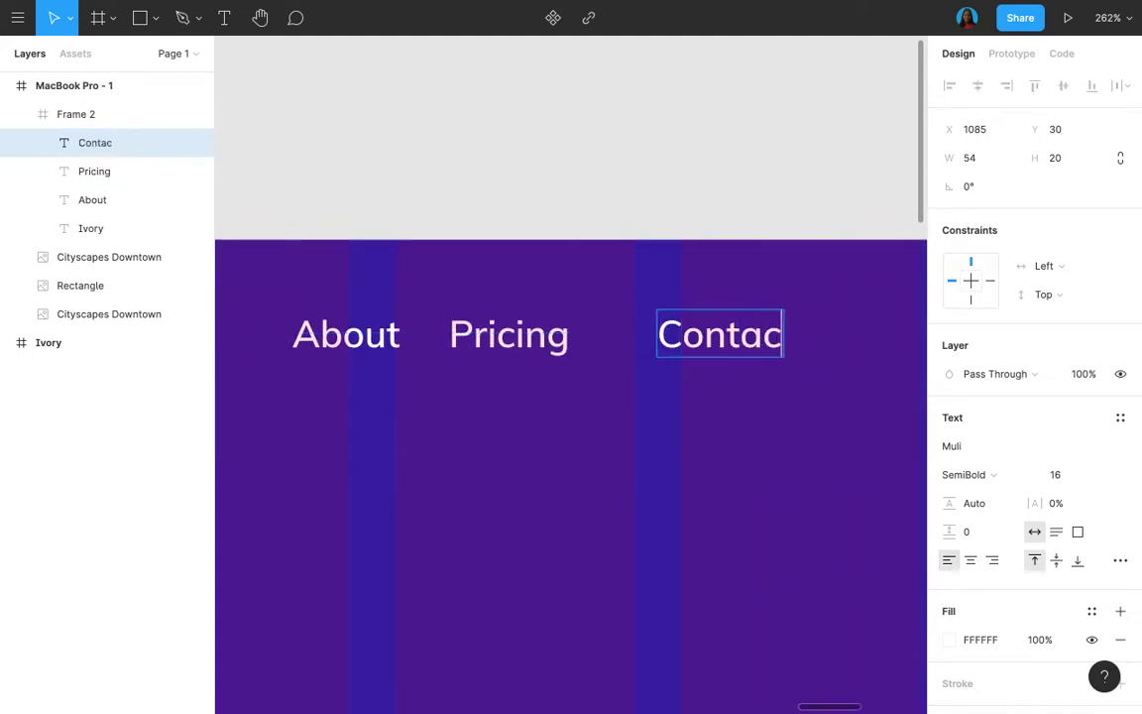
key(Escape)
- Copy Contact further right and retype it as 'Get started'
scroll(754, 429, right, 3)
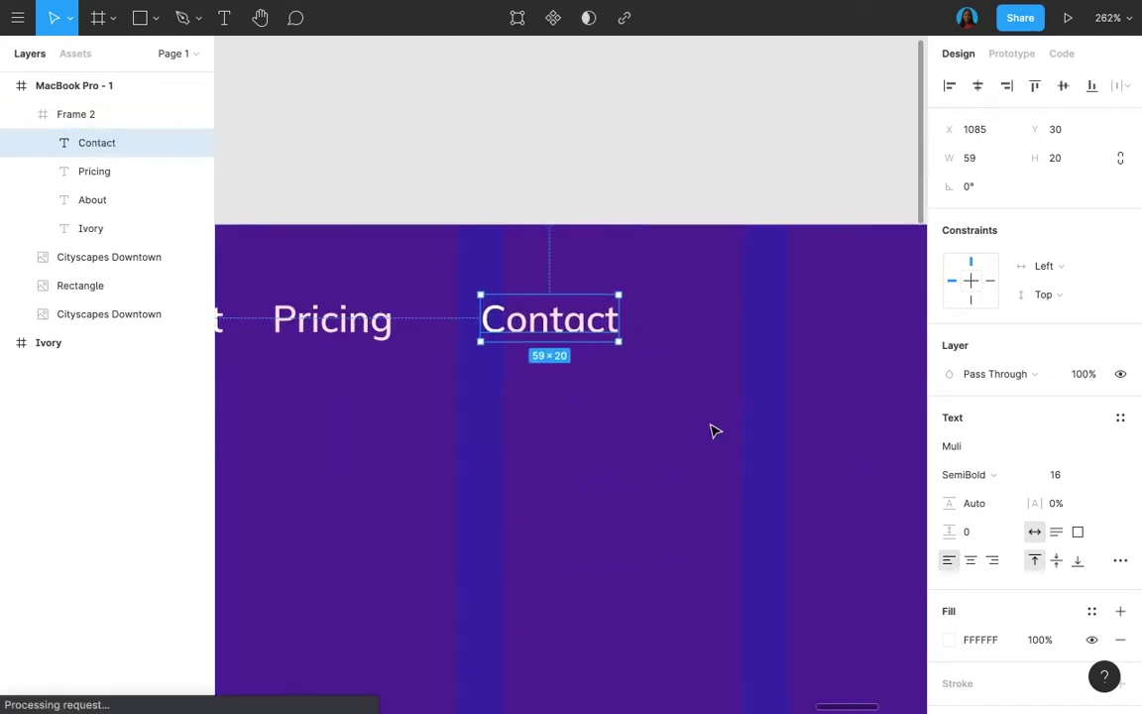
scroll(607, 331, down, 3)
key(Escape)
click(615, 354)
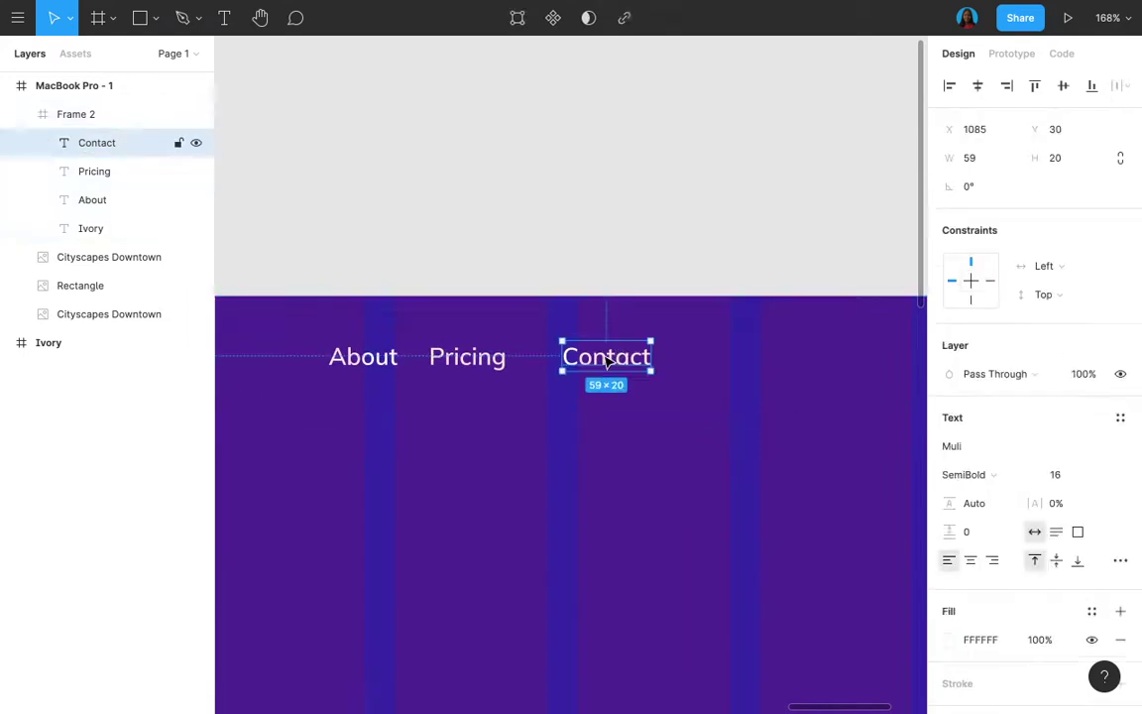
drag(612, 355, 773, 357)
double_click(770, 355)
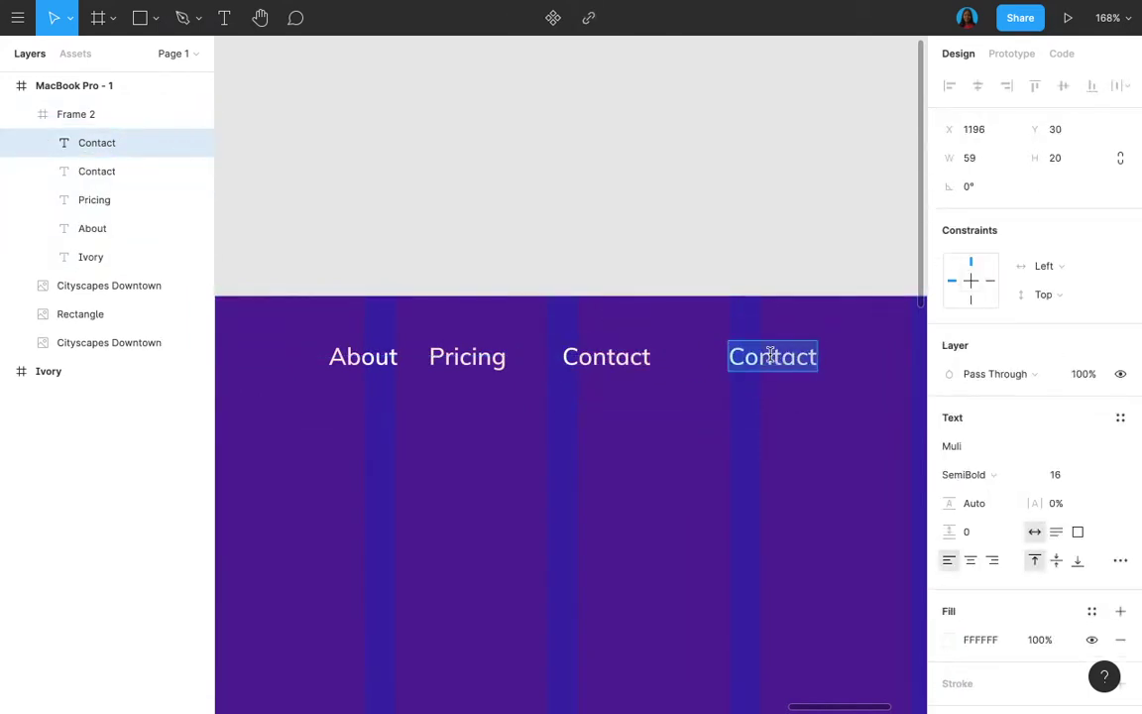
text(Get)
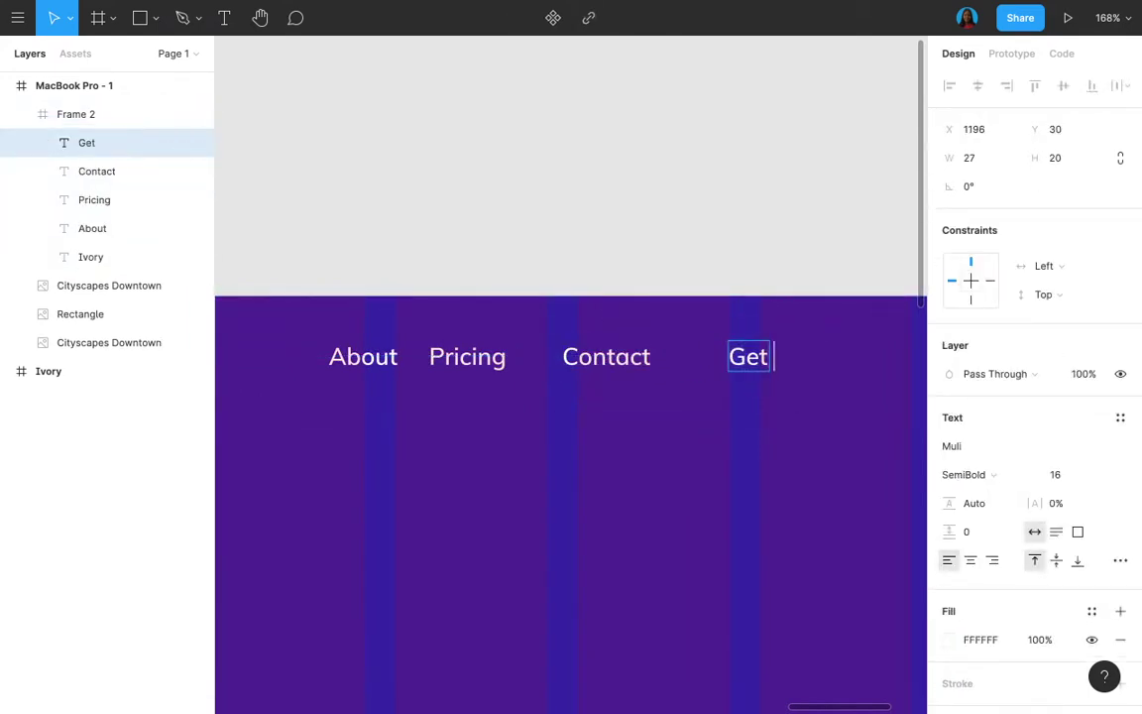
text( started)
key(Escape)
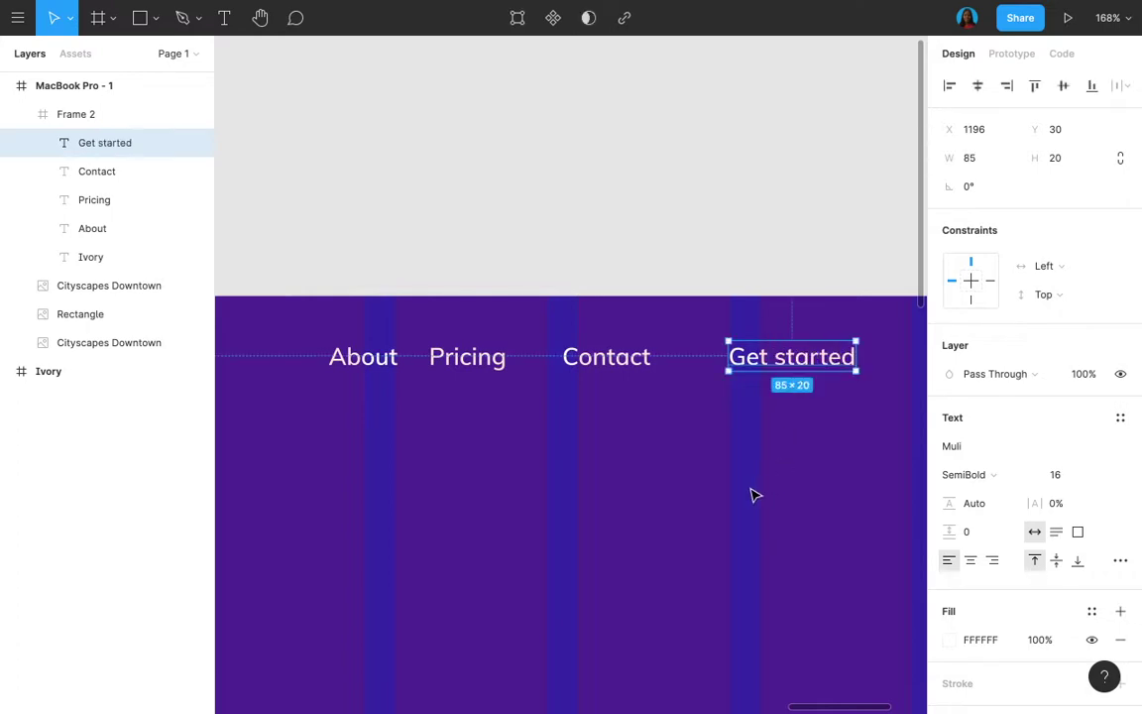
scroll(752, 495, right, 5)
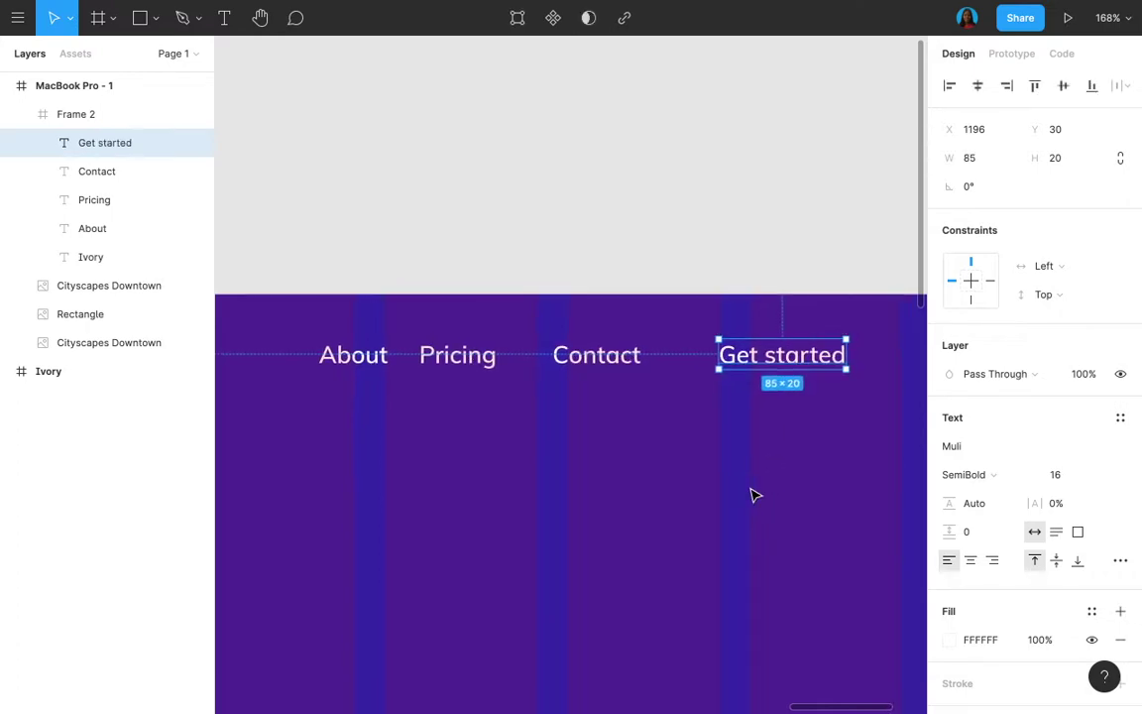
- Draw a rectangle over the Get started text with height 45 and corner radius 5
click(151, 19)
click(147, 54)
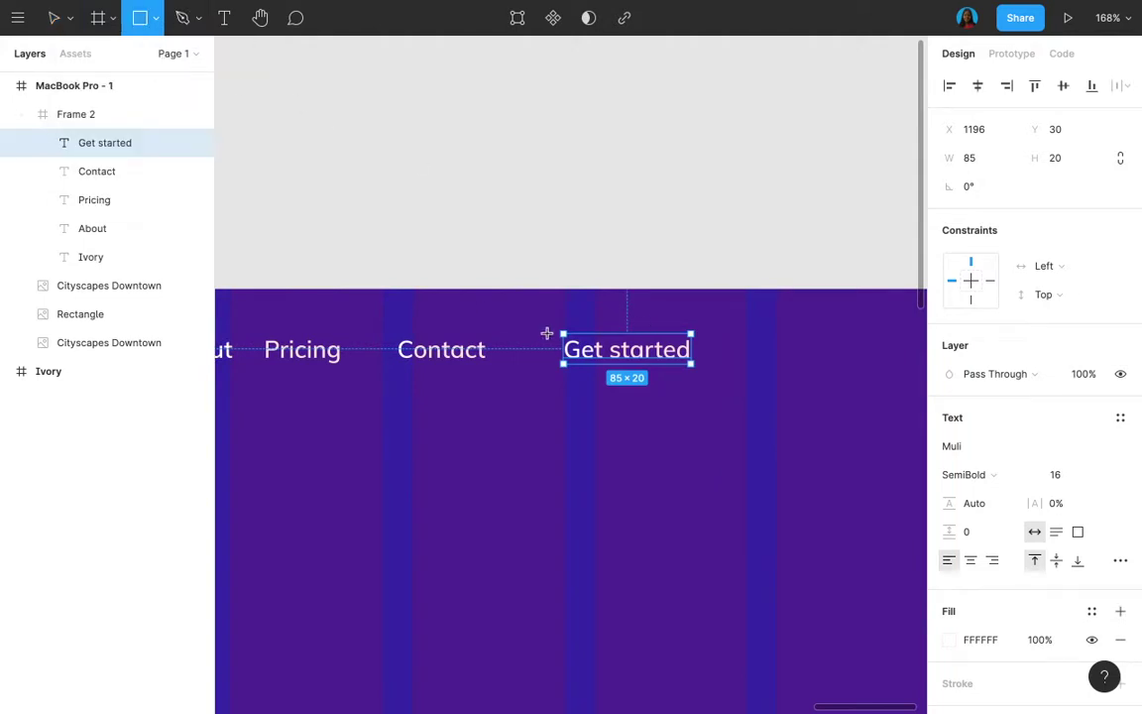
mouse_move(545, 326)
mouse_down()
mouse_move(775, 408)
mouse_move(767, 376)
mouse_up()
click(1057, 158)
text(45)
click(1067, 181)
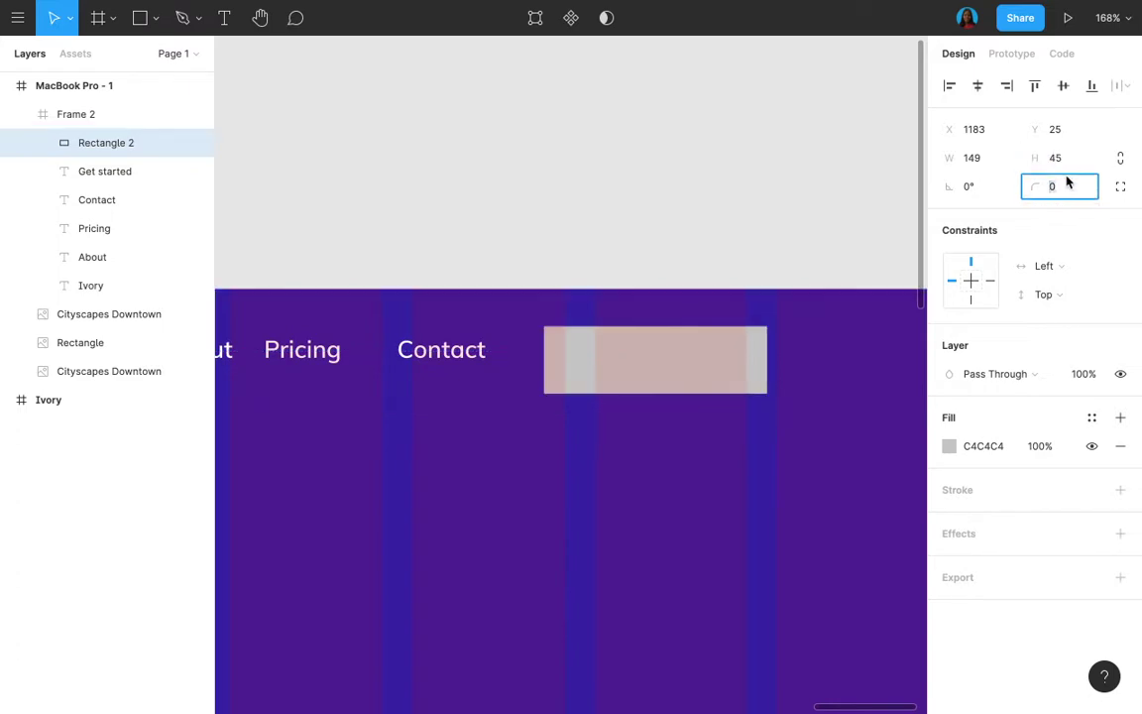
text(5)
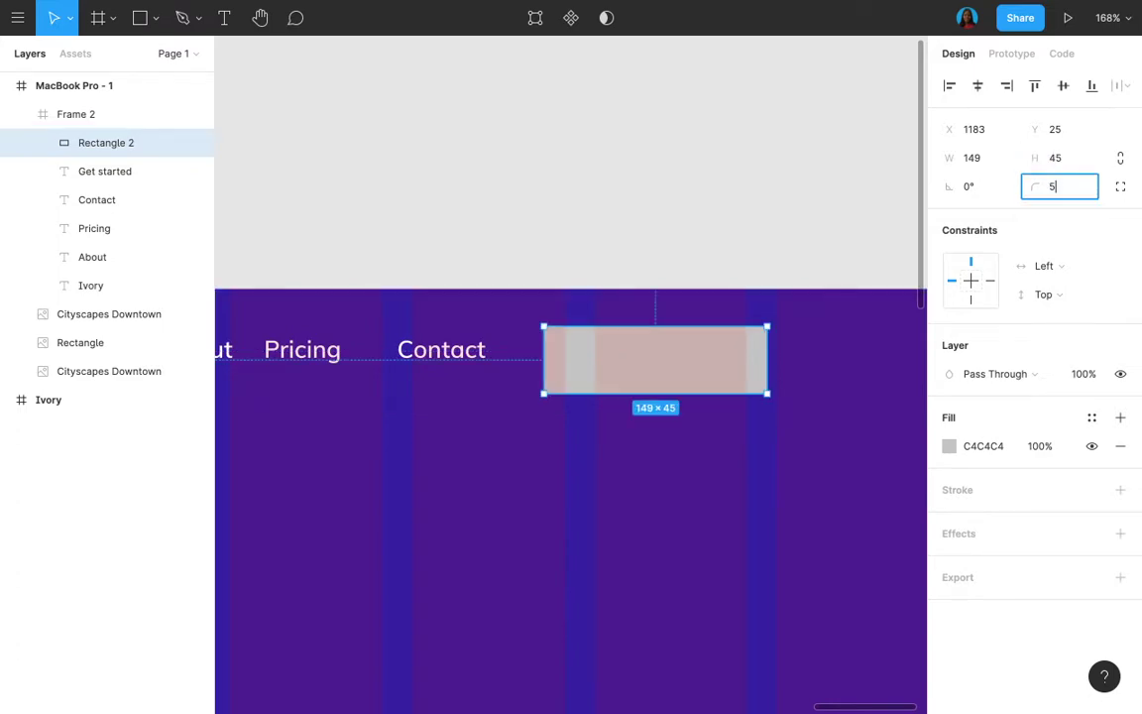
key(Return)
- Put the rectangle behind the Get started text, centre both, and group them as a button
drag(99, 152, 97, 189)
scroll(724, 357, up, 2)
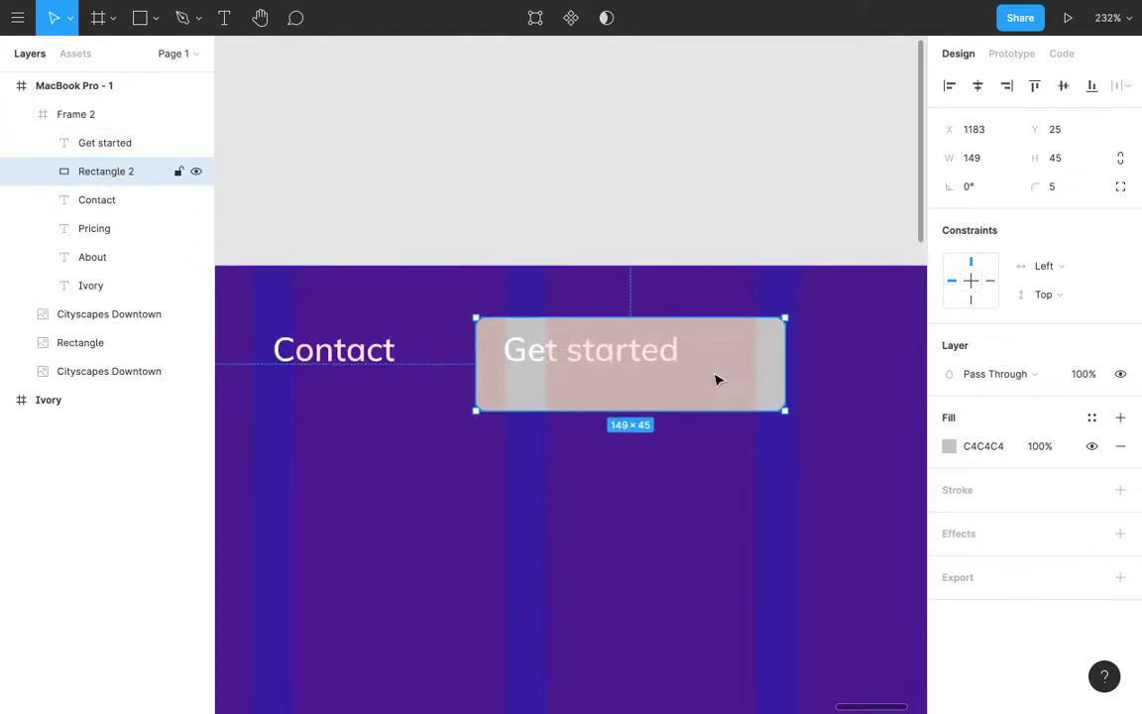
drag(719, 380, 714, 364)
scroll(714, 364, up, 2)
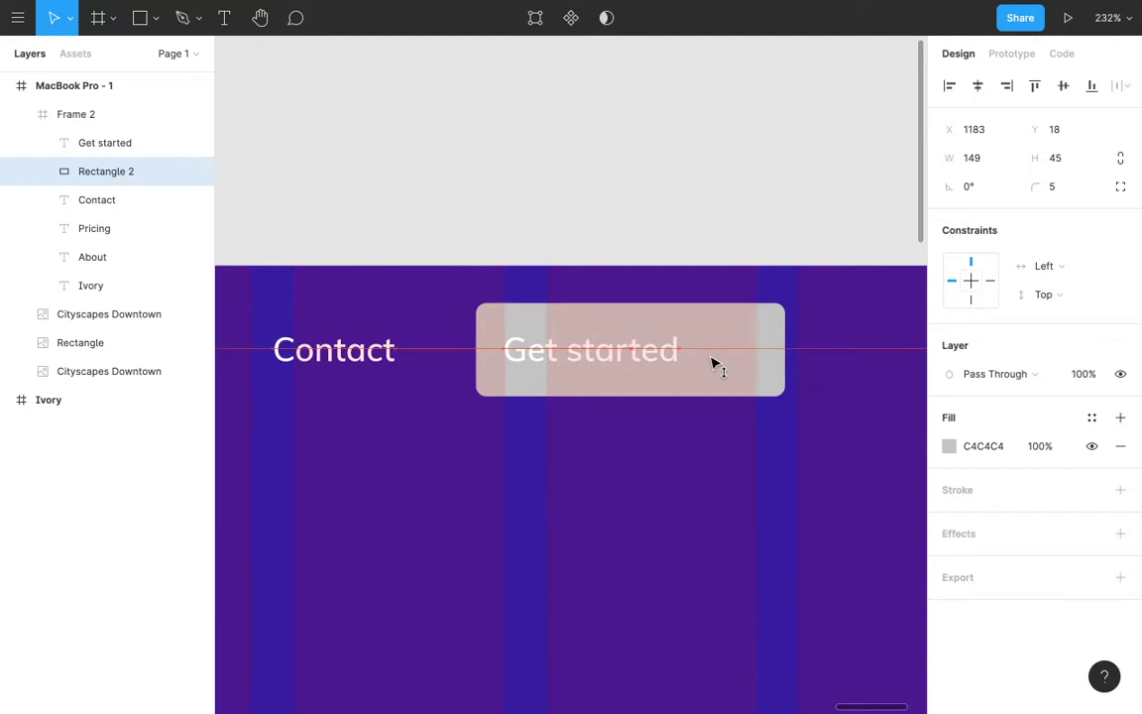
shift+click(637, 358)
click(980, 87)
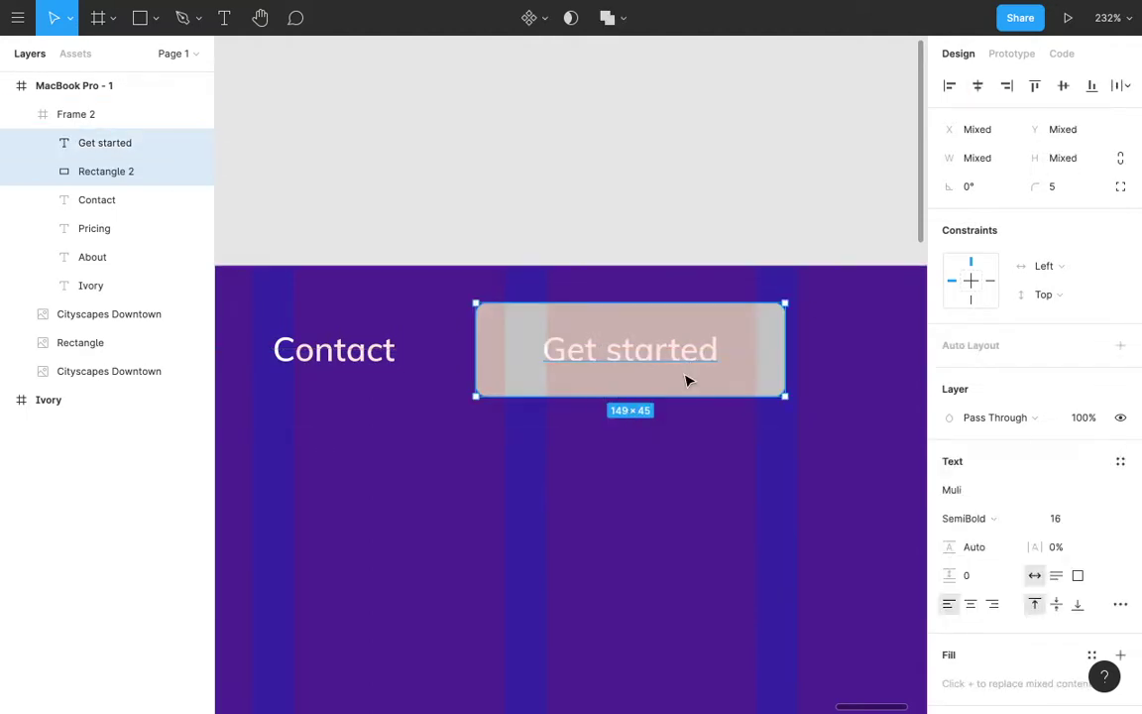
key(ctrl+g)
scroll(625, 396, down, 3)
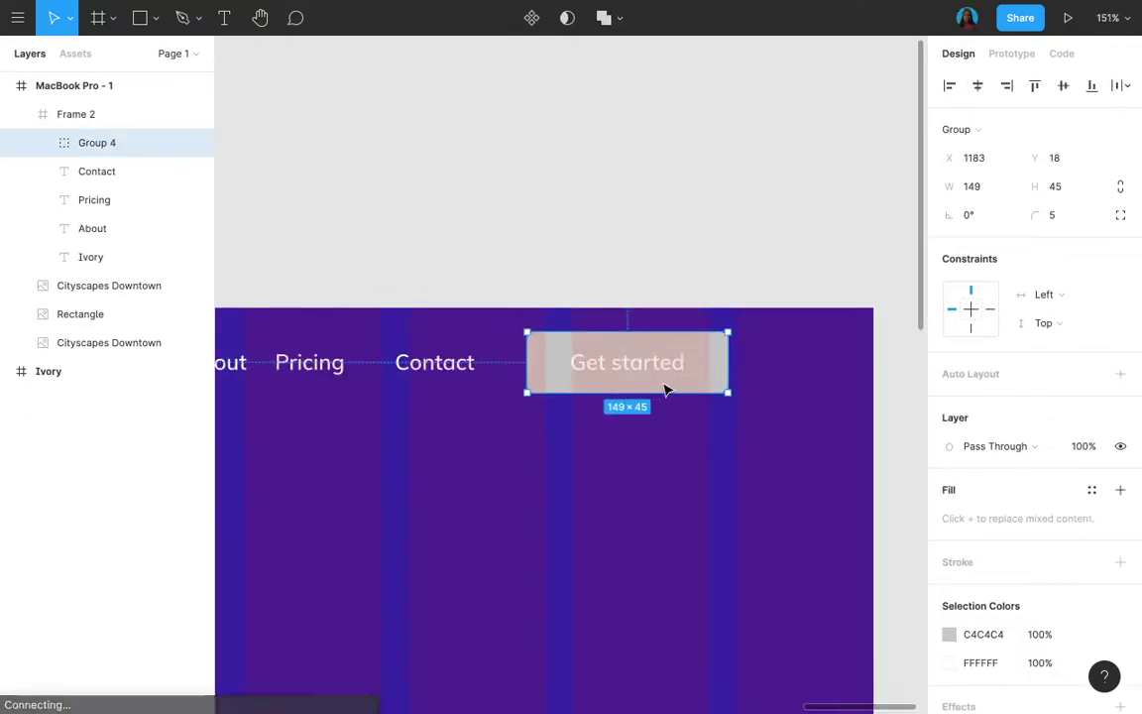
drag(667, 390, 644, 390)
scroll(644, 390, up, 5)
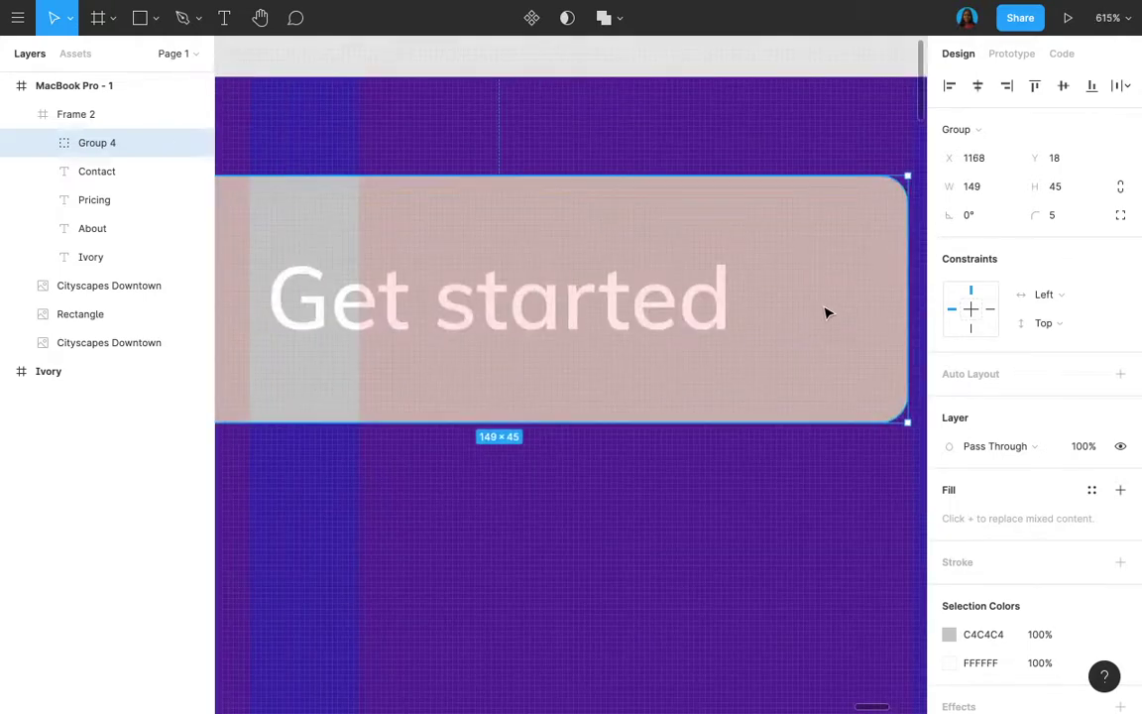
double_click(825, 313)
- Fill the button rectangle with yellow FFC30D sampled from the cityscape
scroll(826, 313, down, 5)
click(949, 447)
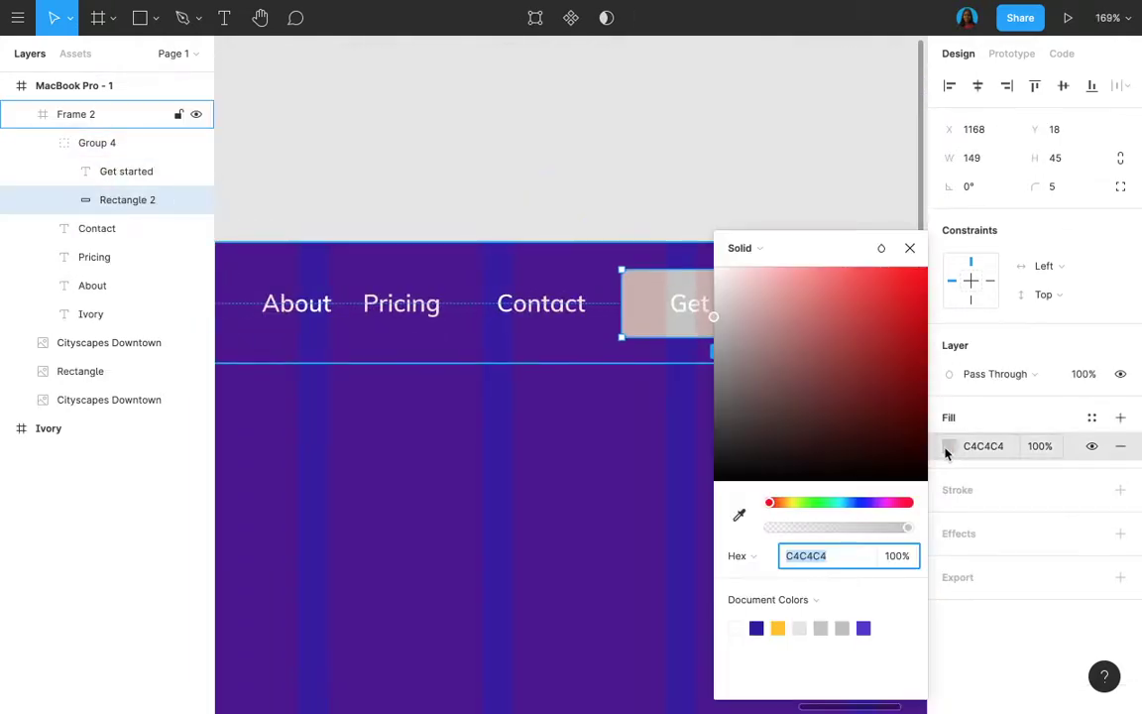
click(739, 514)
scroll(679, 540, down, 5)
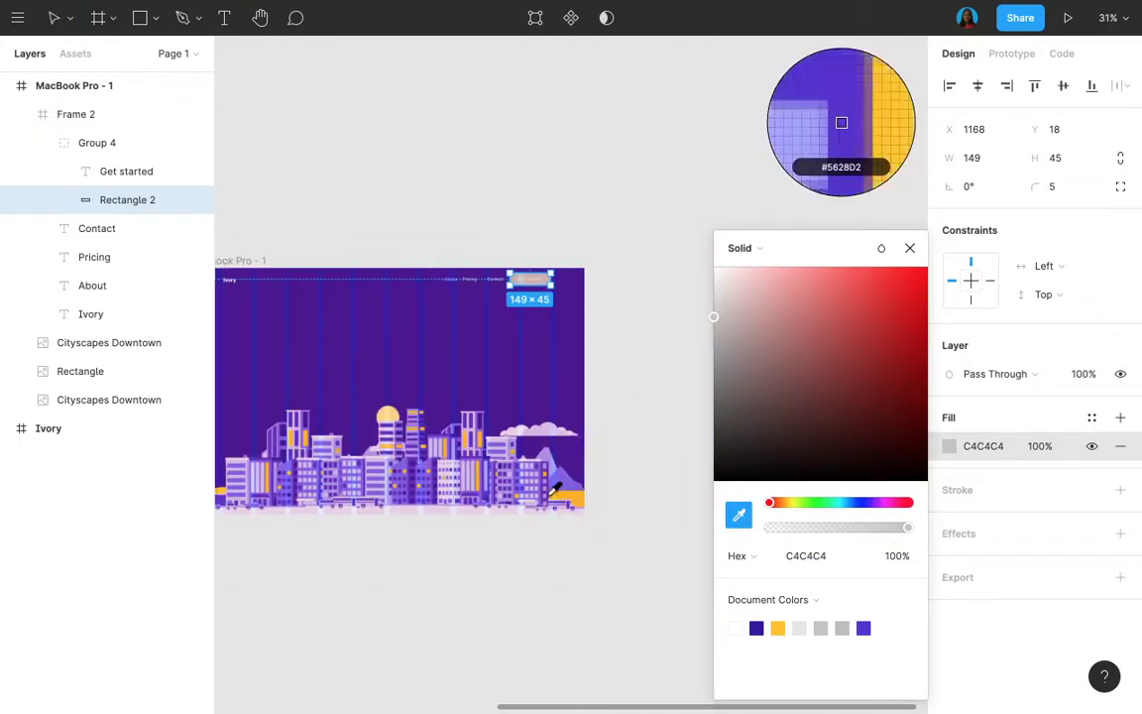
scroll(595, 506, up, 10)
scroll(597, 434, up, 3)
scroll(598, 435, down, 8)
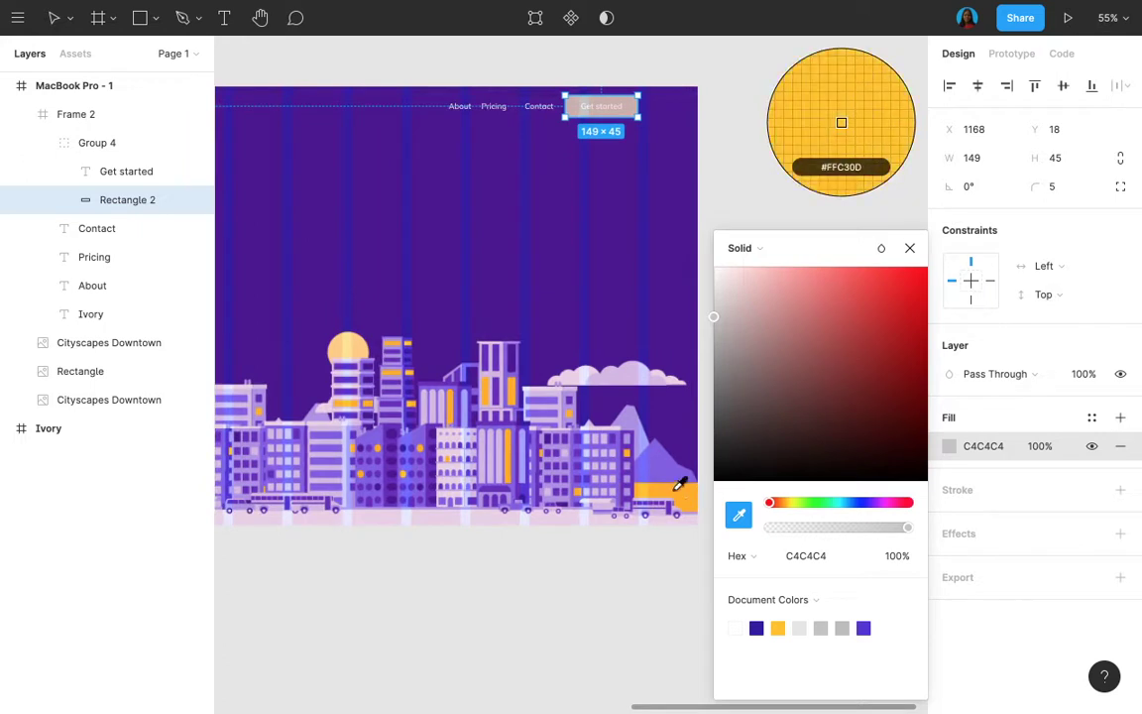
click(681, 481)
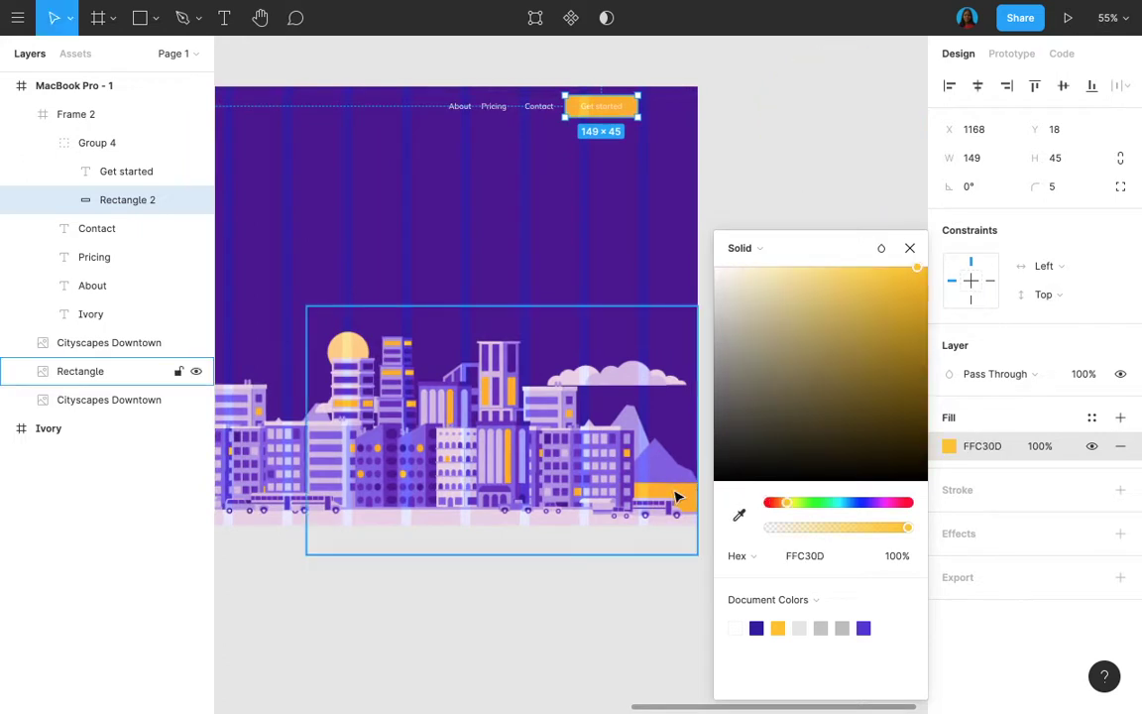
click(910, 247)
- Hide the column layout grid on the MacBook Pro - 1 frame
scroll(550, 299, up, 3)
scroll(550, 298, left, 6)
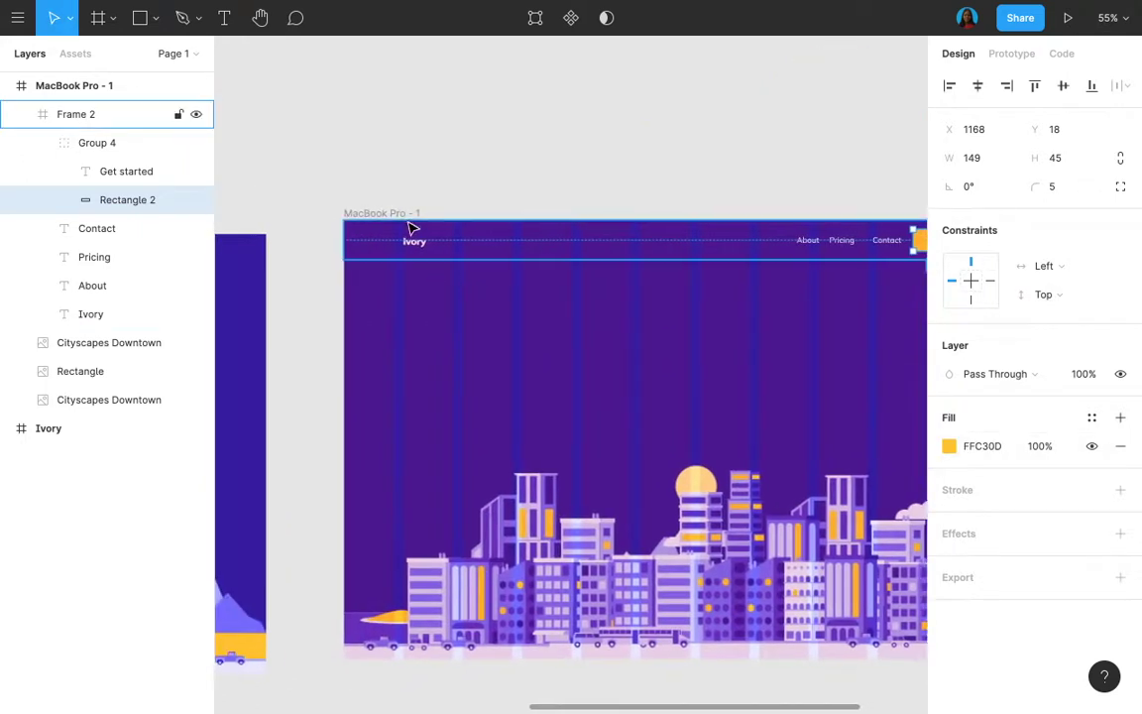
click(402, 213)
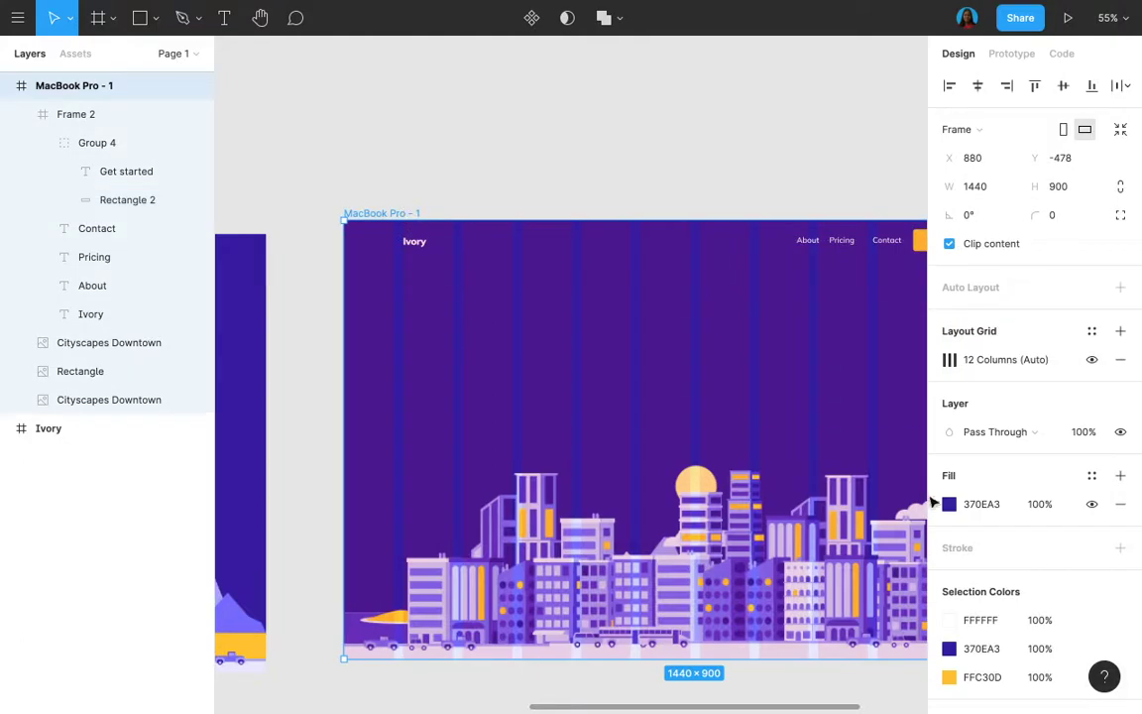
click(1092, 359)
- Recolour the Get started text to the hero's purple 370EA3 using the eyedropper
scroll(848, 247, right, 3)
scroll(848, 248, up, 1)
scroll(848, 247, up, 5)
ctrl+click(694, 230)
scroll(694, 230, down, 5)
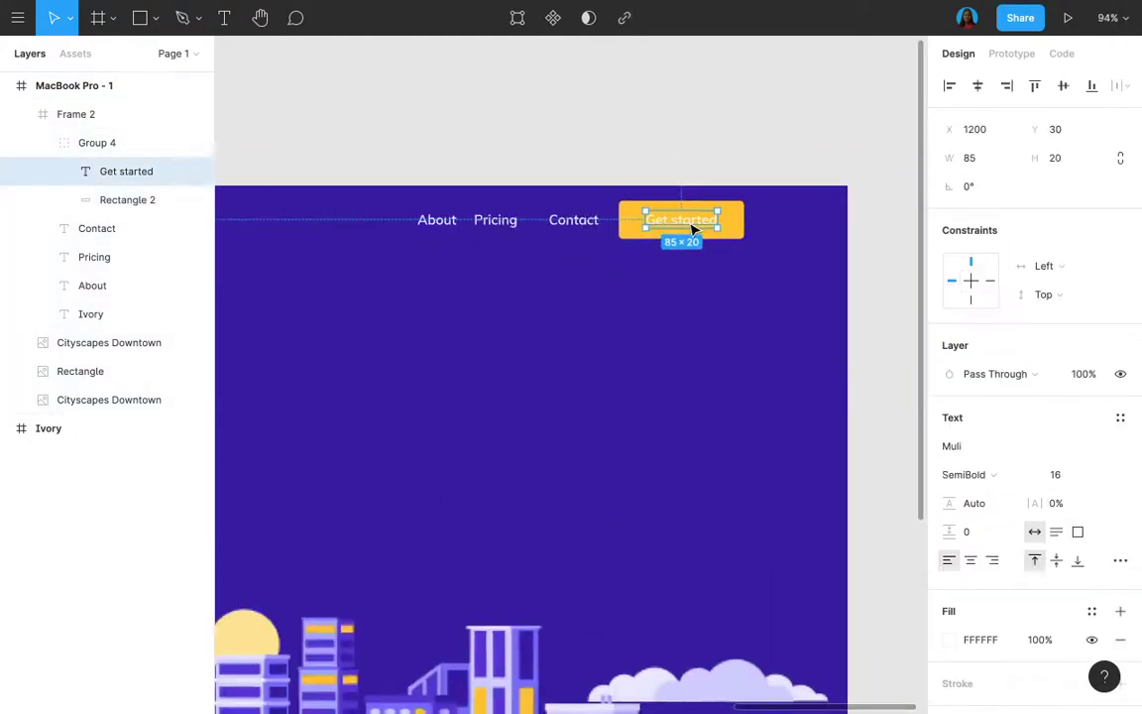
scroll(873, 188, right, 1)
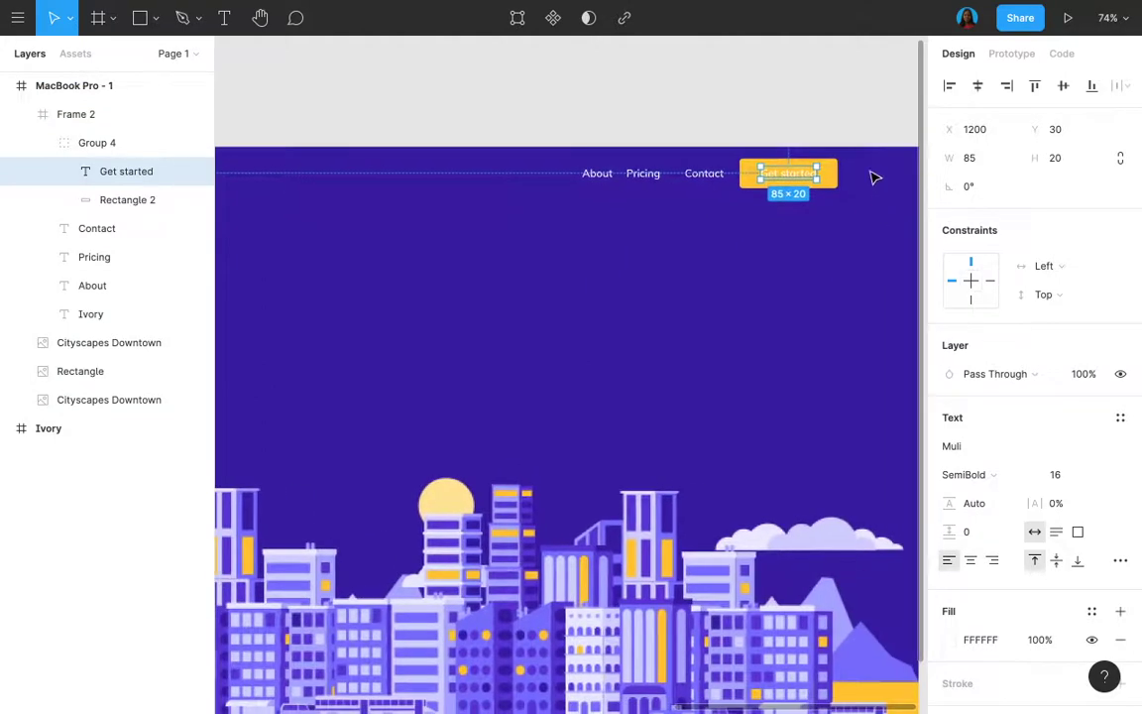
scroll(862, 220, up, 4)
click(951, 641)
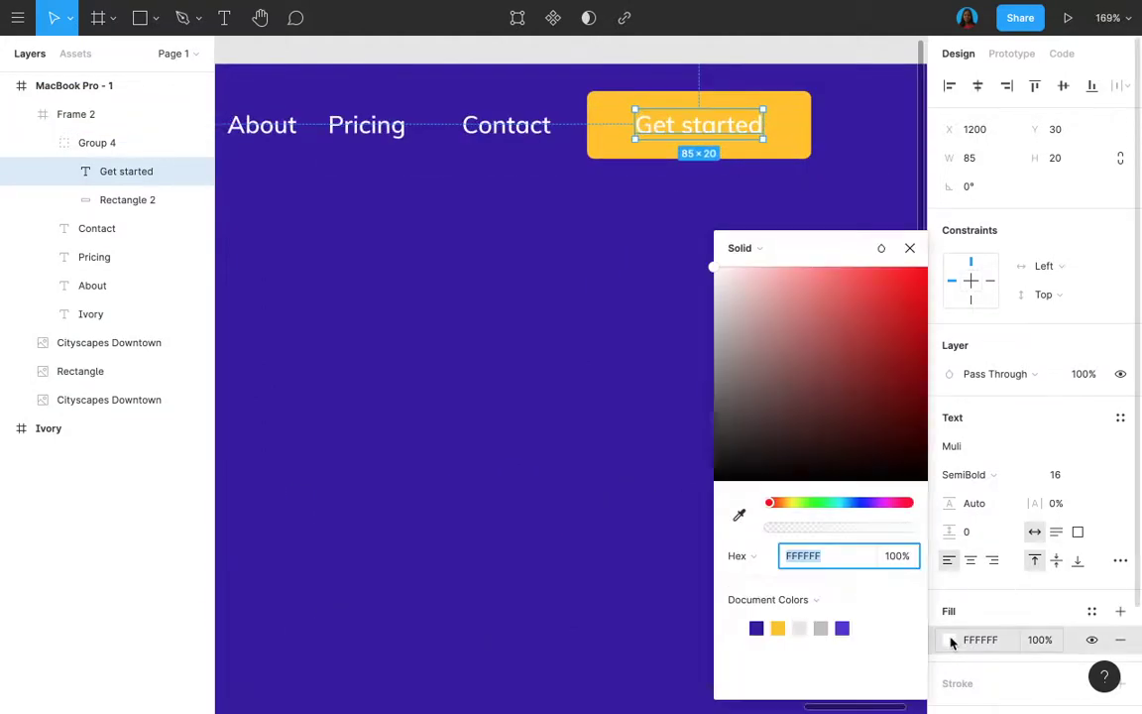
click(738, 515)
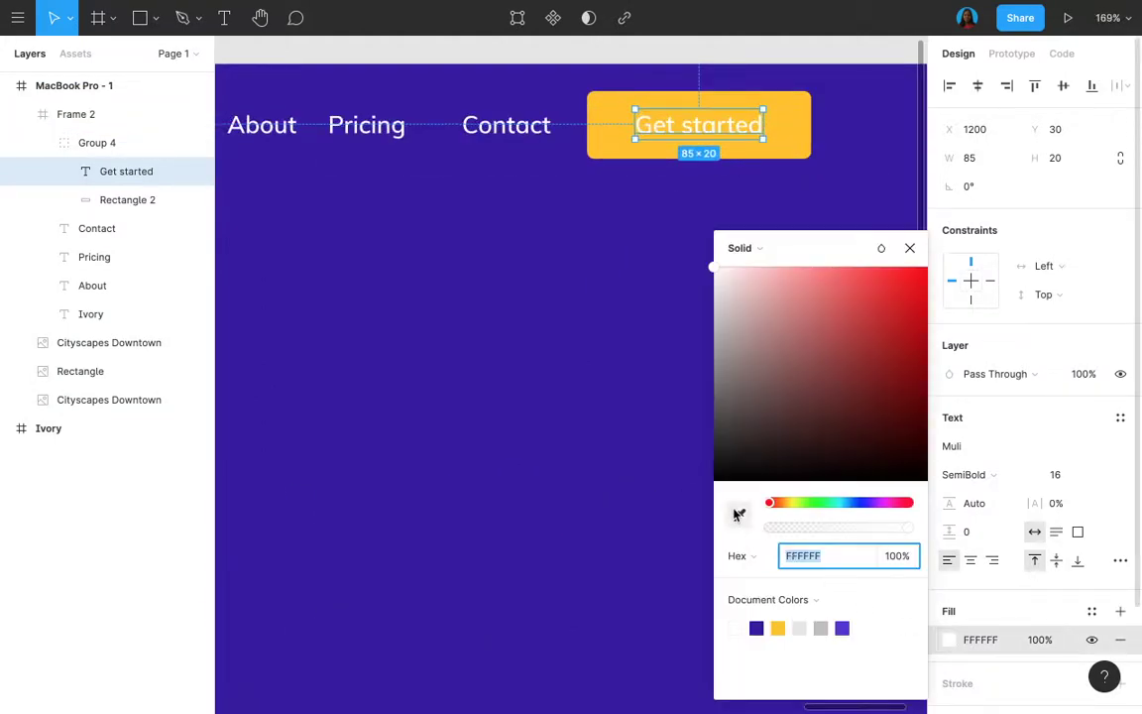
click(572, 247)
click(909, 248)
scroll(588, 459, down, 2)
click(522, 295)
- Move the About link slightly left in the nav bar
click(532, 186)
scroll(532, 187, left, 5)
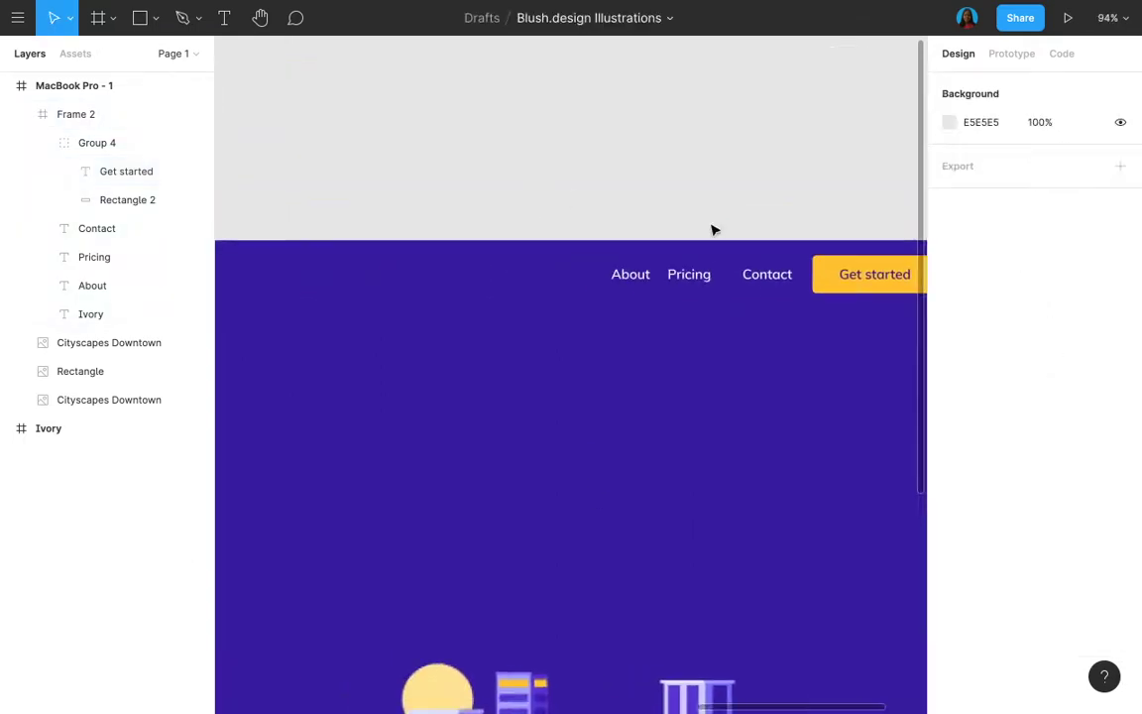
click(767, 281)
click(768, 281)
scroll(768, 282, up, 3)
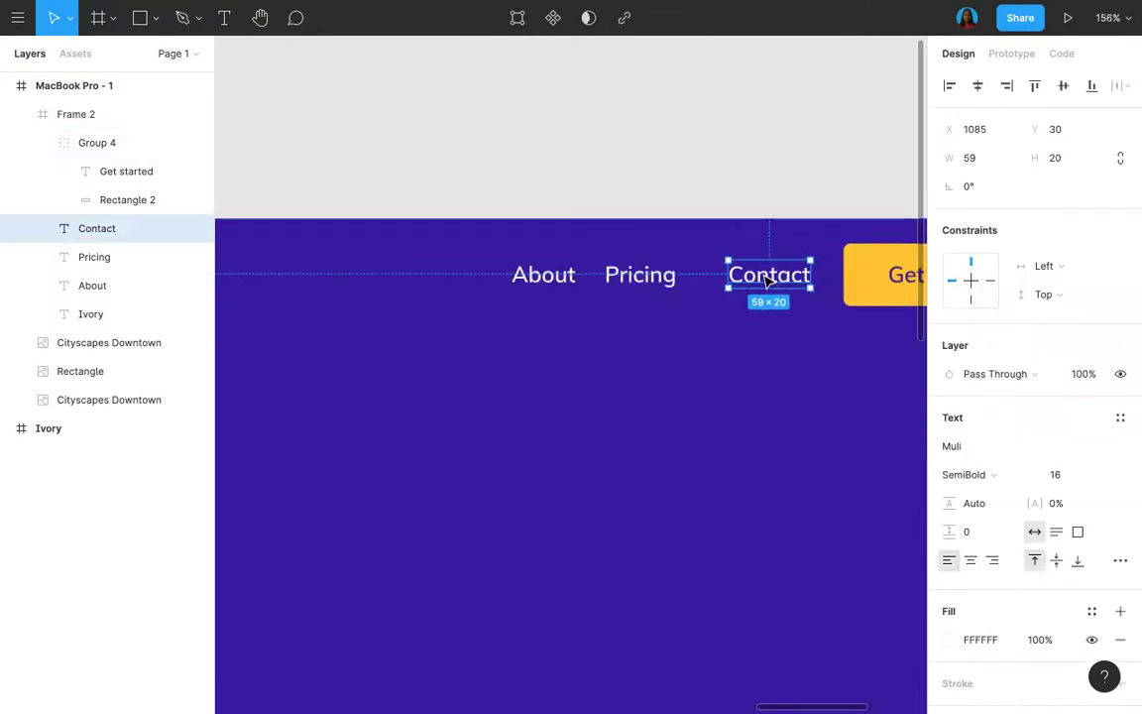
scroll(694, 280, right, 2)
scroll(694, 280, down, 1)
click(506, 268)
drag(509, 281, 485, 280)
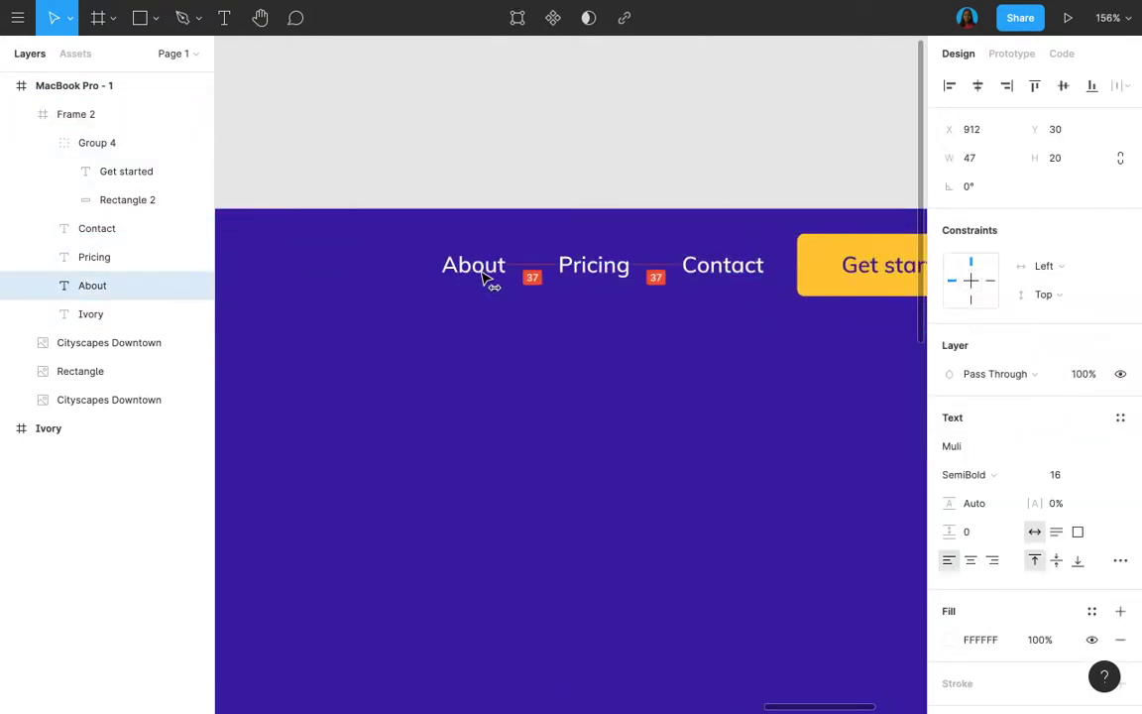
- Distribute About, Pricing, Contact and the Get started group with even horizontal spacing
shift+click(600, 269)
shift+click(723, 273)
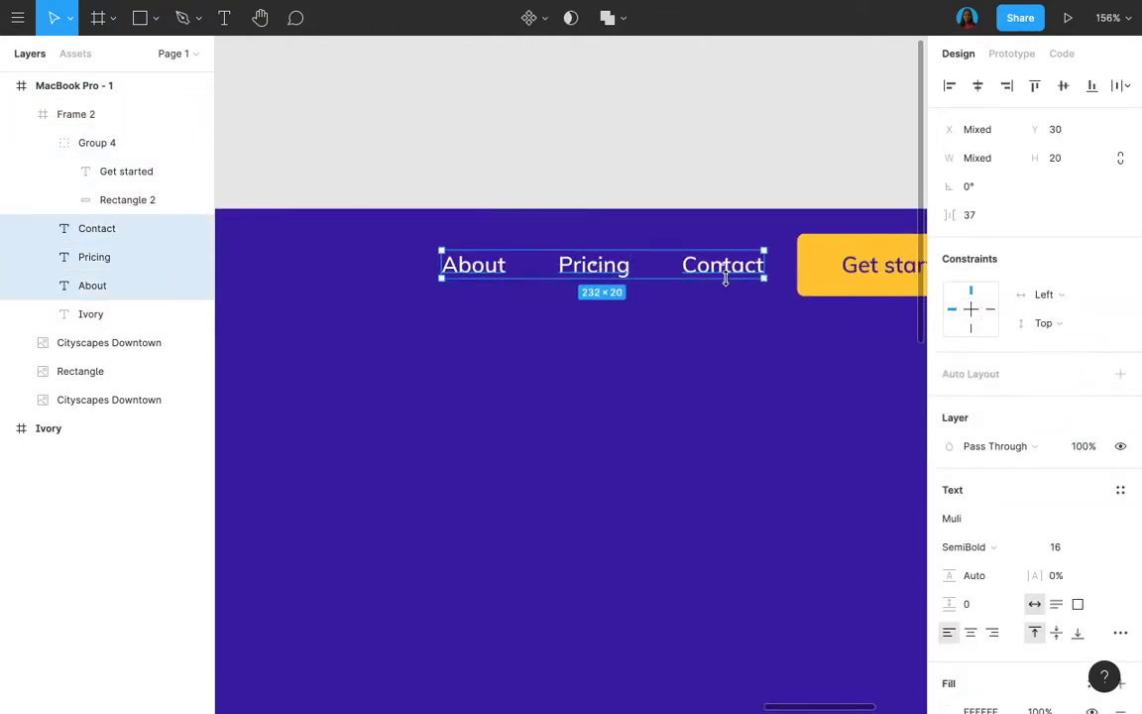
shift+click(869, 269)
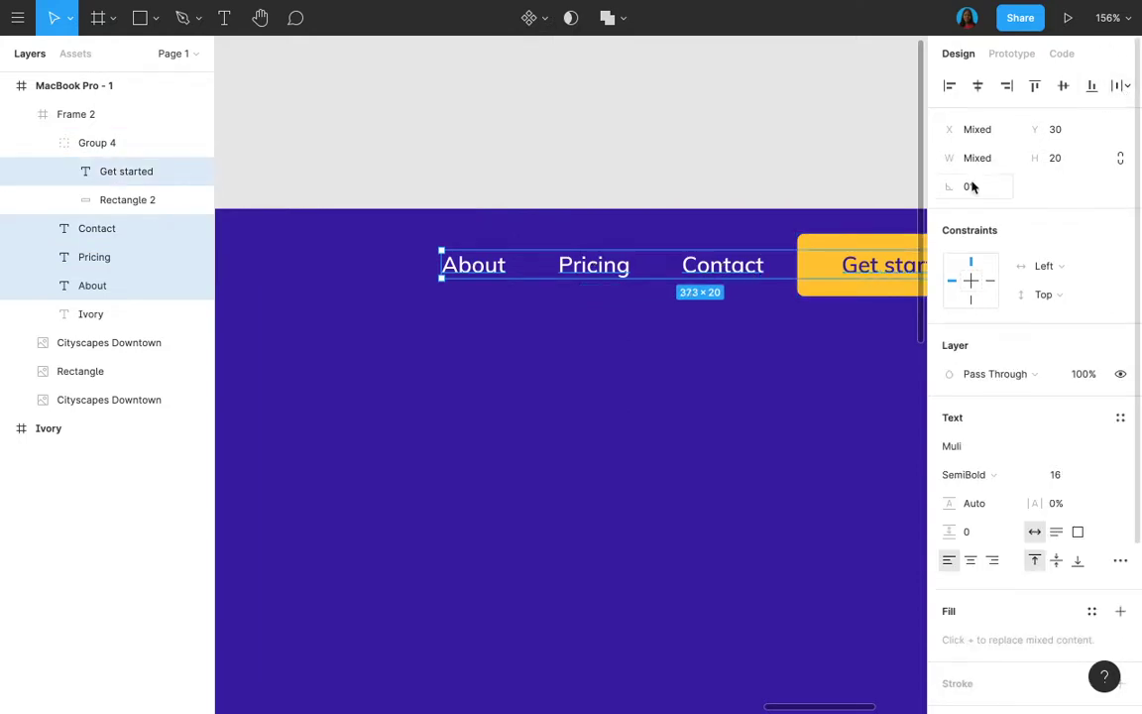
shift+click(884, 260)
shift+click(884, 260)
click(1120, 85)
click(997, 165)
click(800, 164)
scroll(800, 163, down, 5)
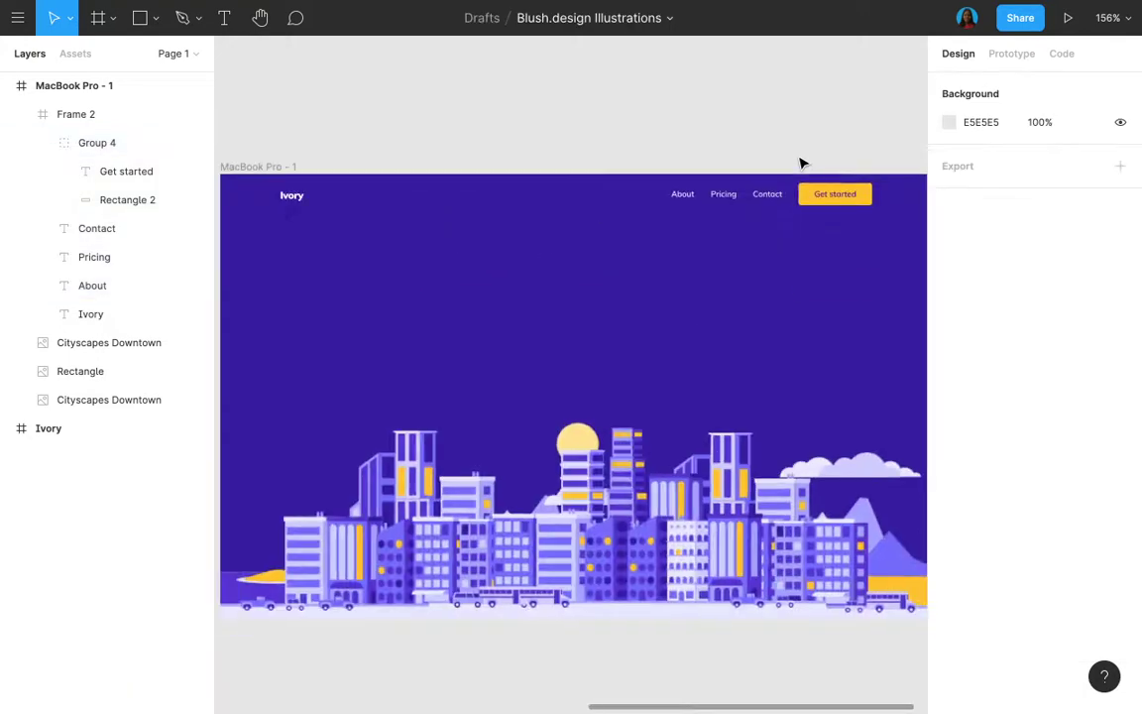
scroll(801, 162, down, 1)
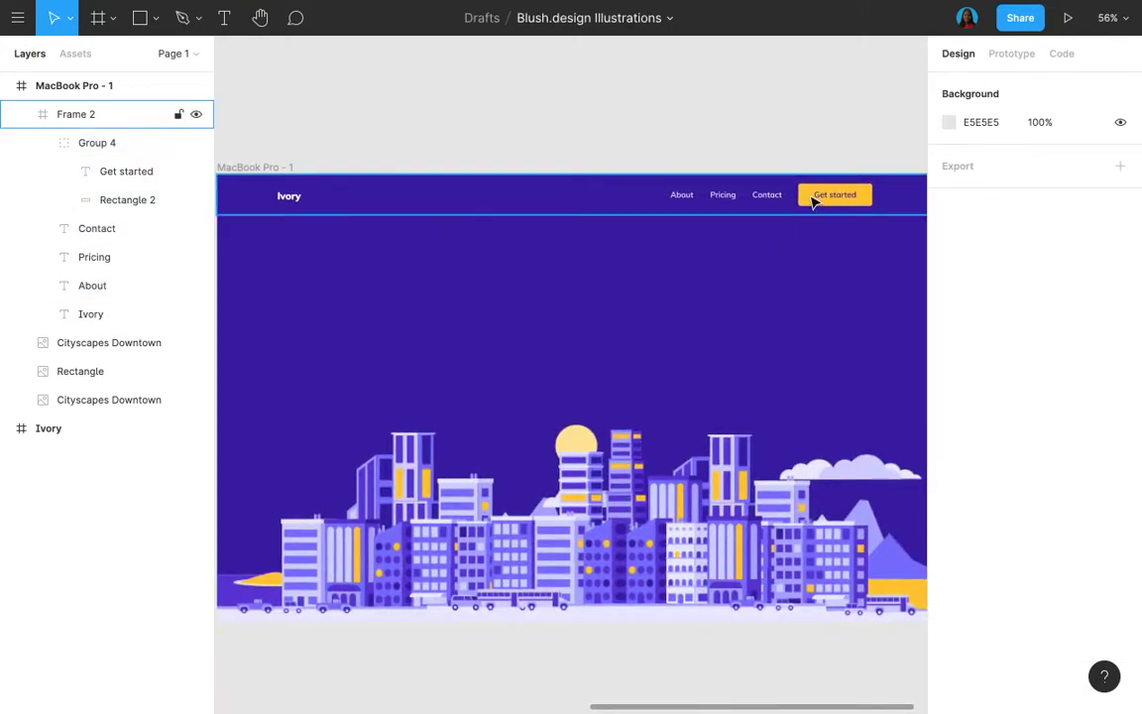
scroll(811, 201, left, 3)
scroll(816, 201, down, 1)
scroll(769, 170, right, 2)
scroll(769, 171, up, 1)
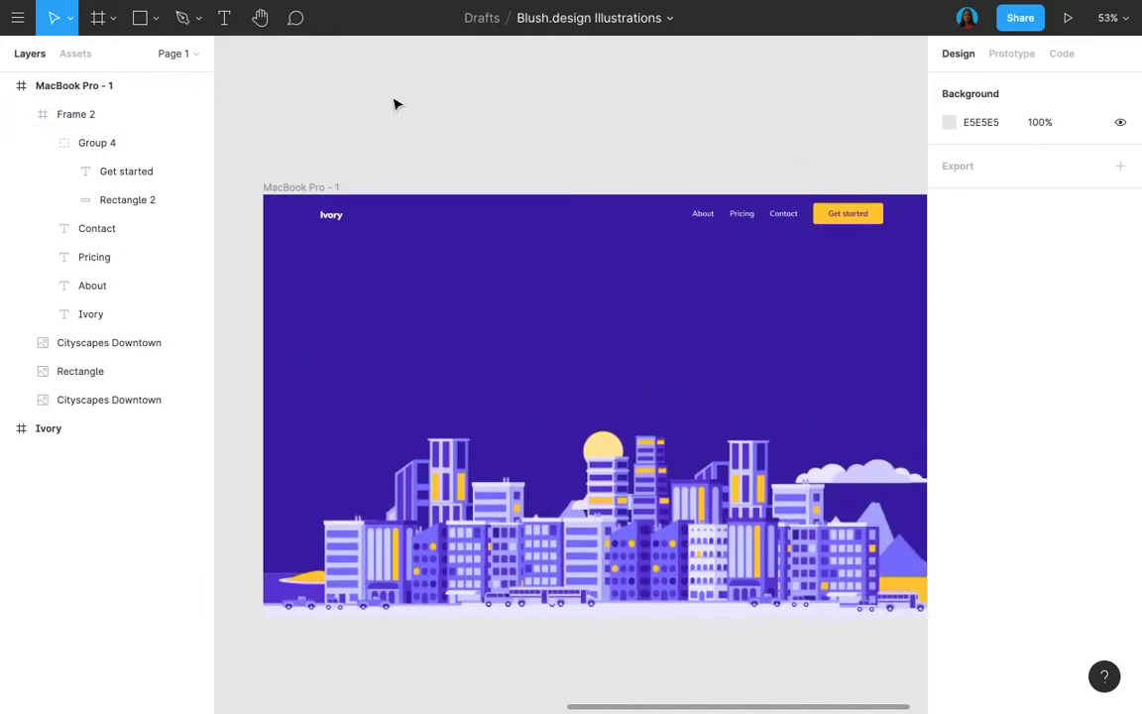
- Start a text box in the hero and set its colour to white FFFFFF
click(224, 26)
click(485, 266)
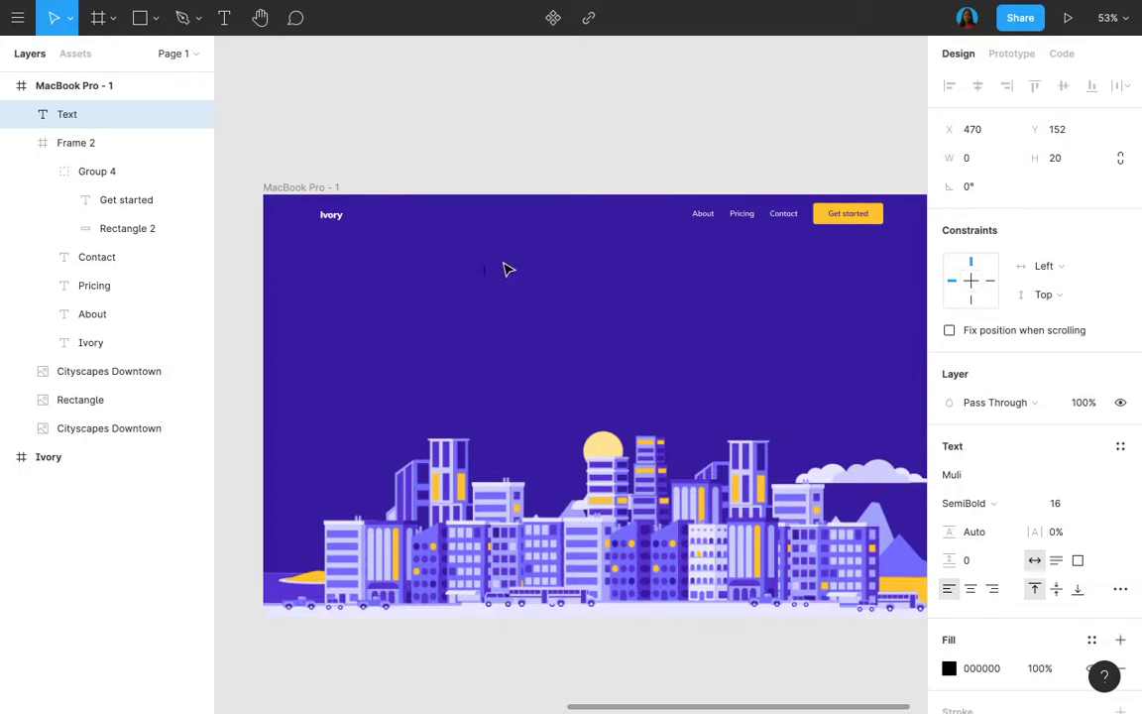
scroll(505, 270, up, 10)
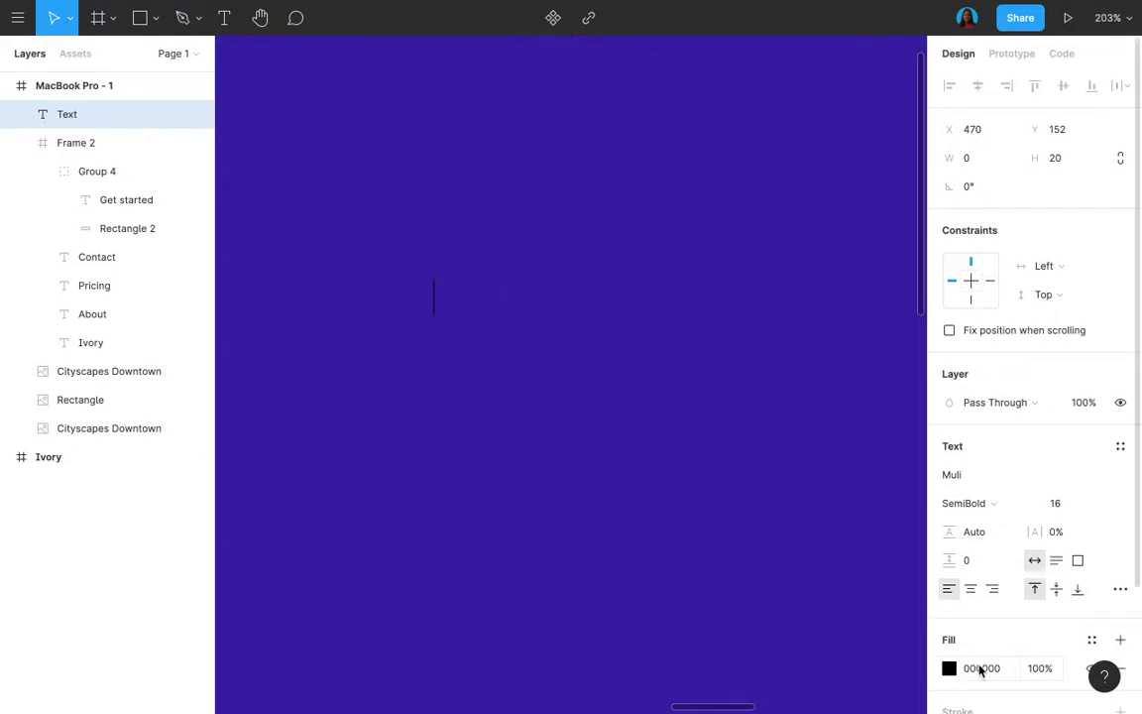
click(980, 673)
text(FFFFFF)
key(Return)
click(579, 441)
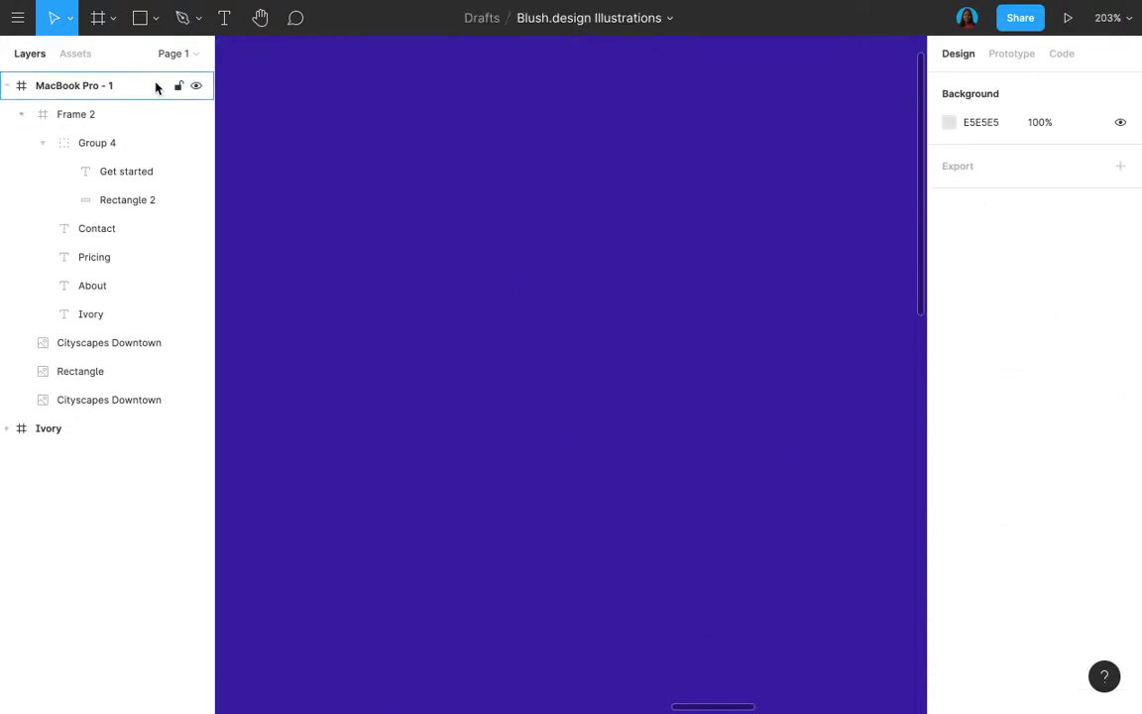
- Add a new headline text 'A curation' near the hero top, coloured FFFFFF
click(224, 17)
click(406, 236)
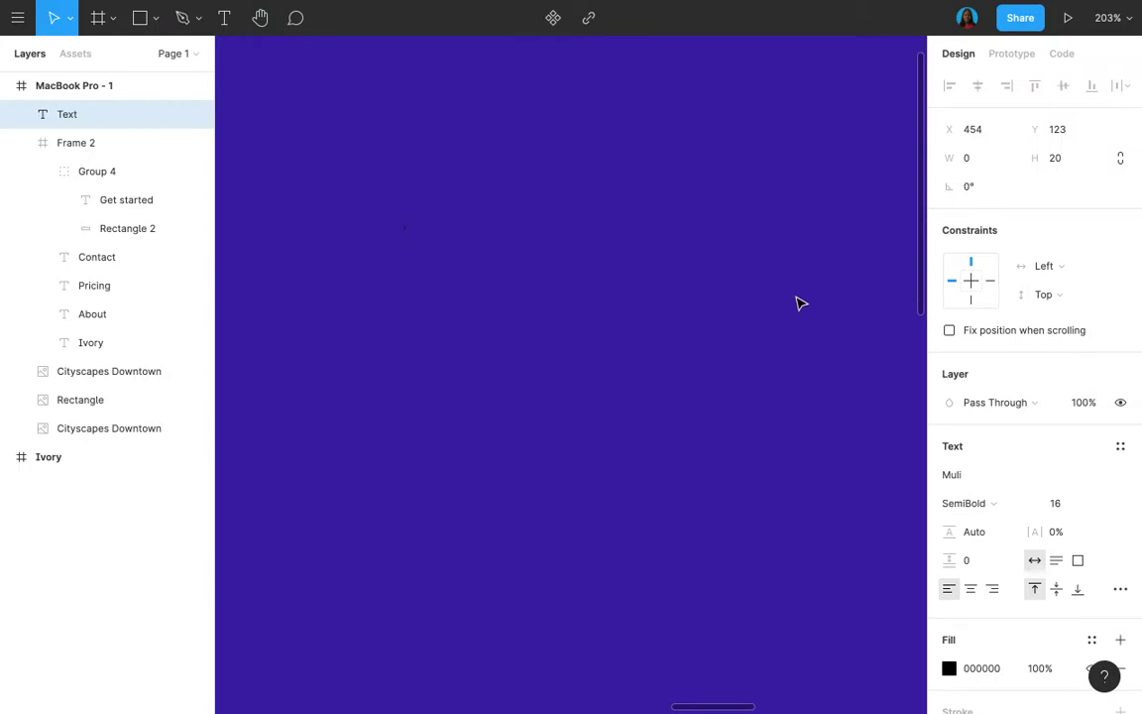
text(A curat)
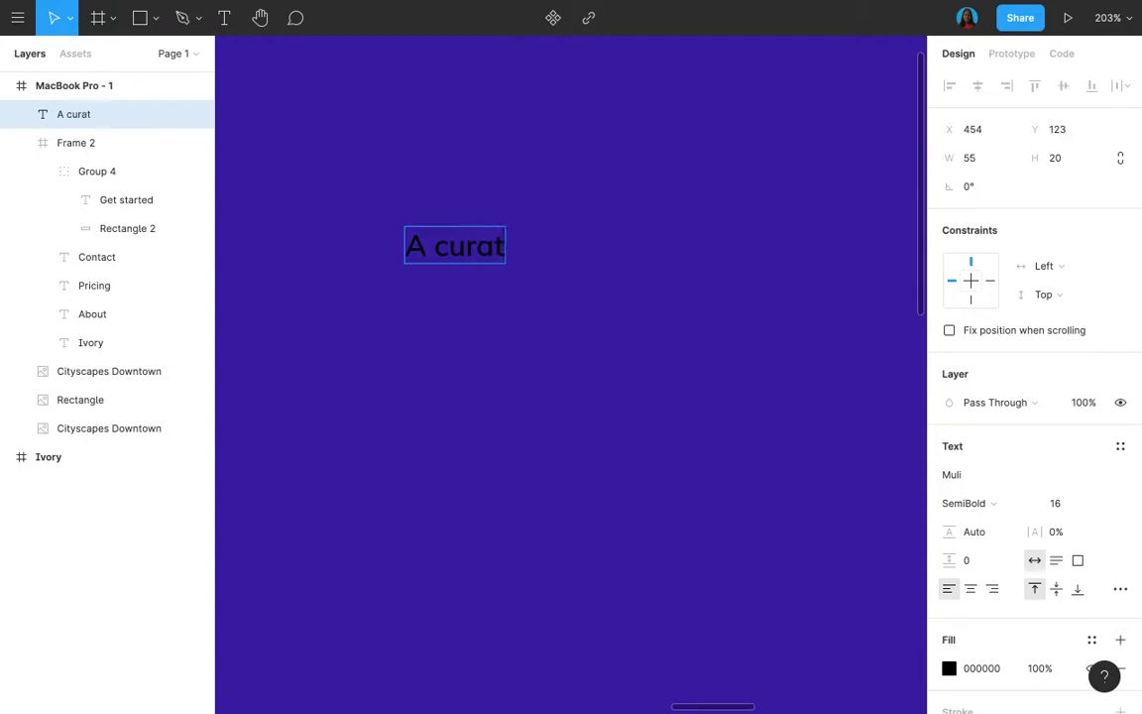
text(ion)
key(Escape)
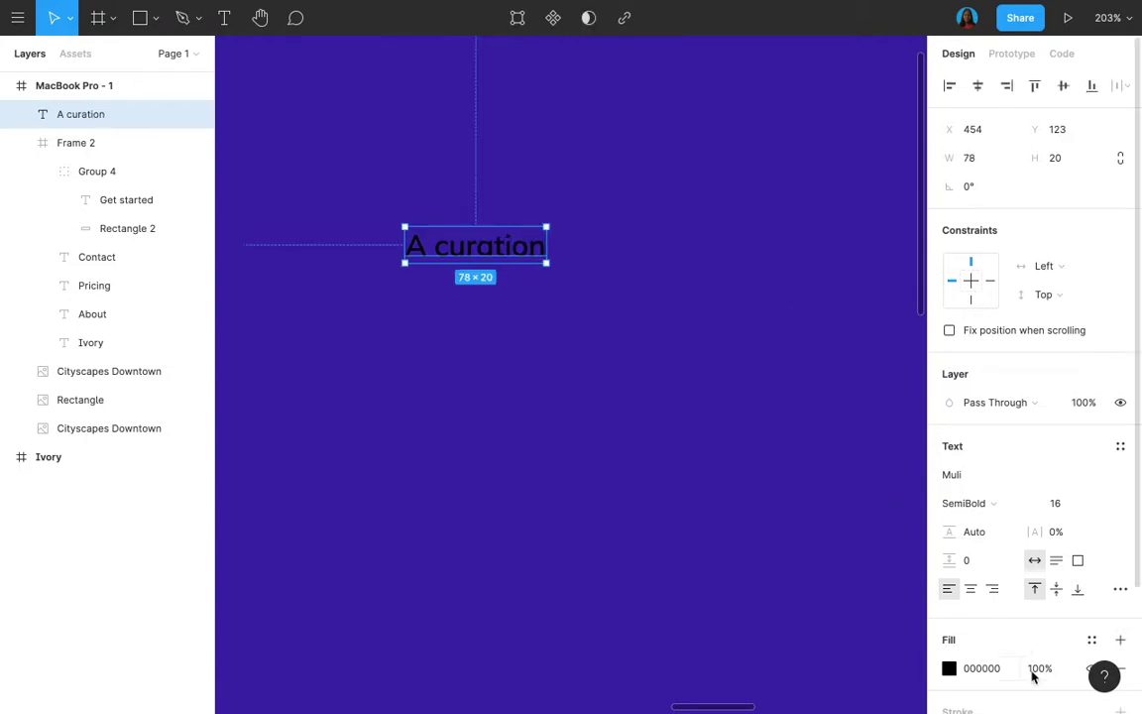
click(992, 669)
text(FFFFFF)
key(Return)
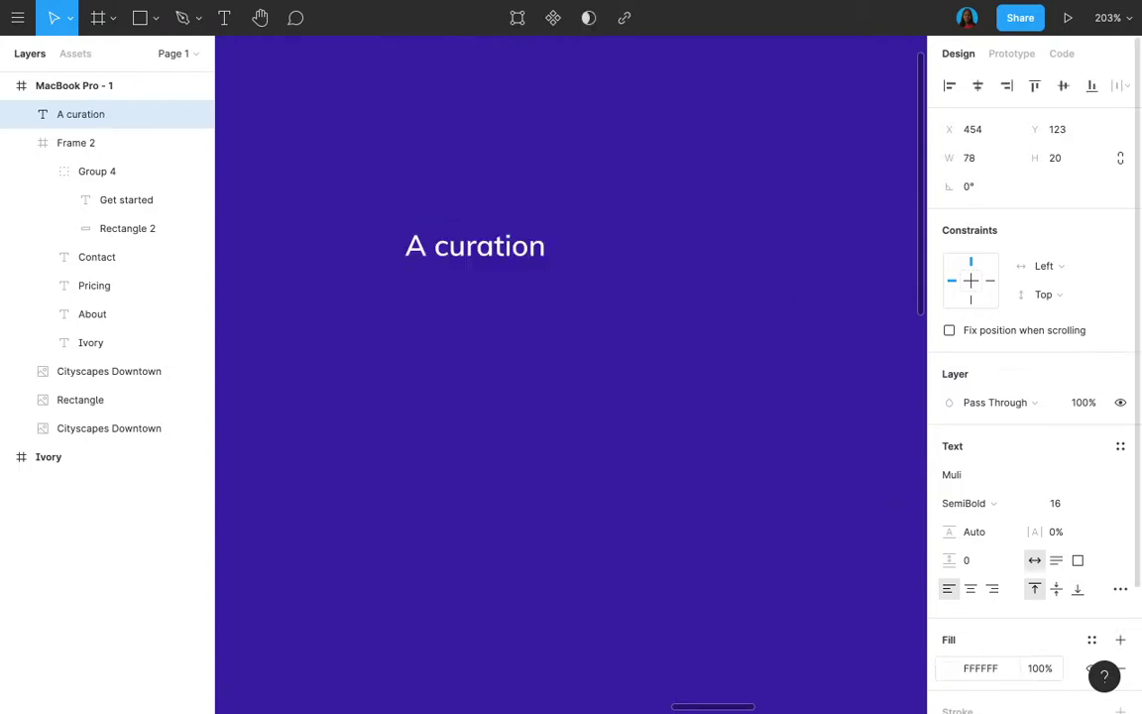
- Extend the headline to read 'A curation of the best cityscapes and houses downtown'
double_click(537, 247)
click(543, 247)
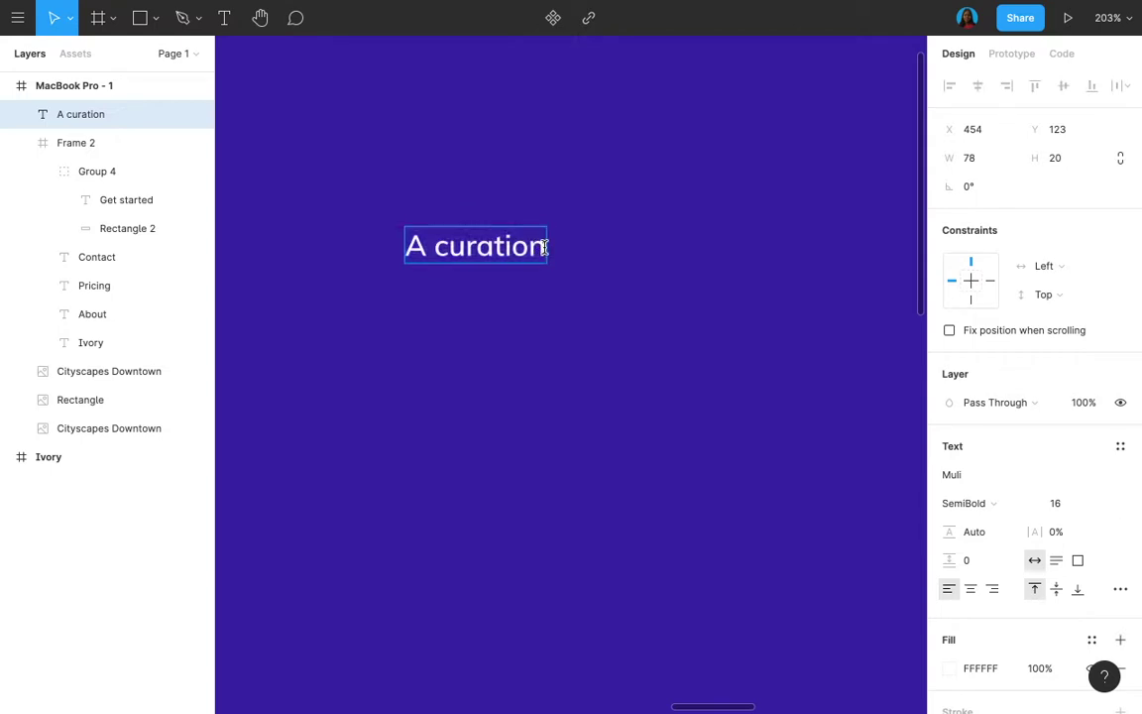
text(of)
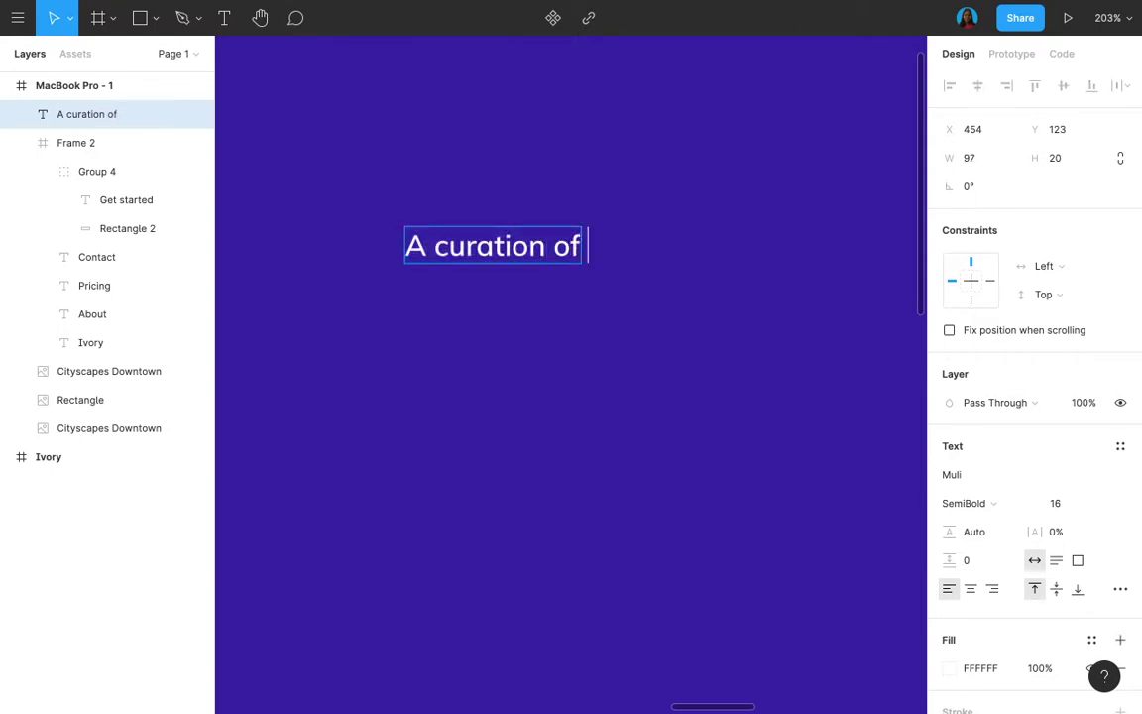
text( the bes)
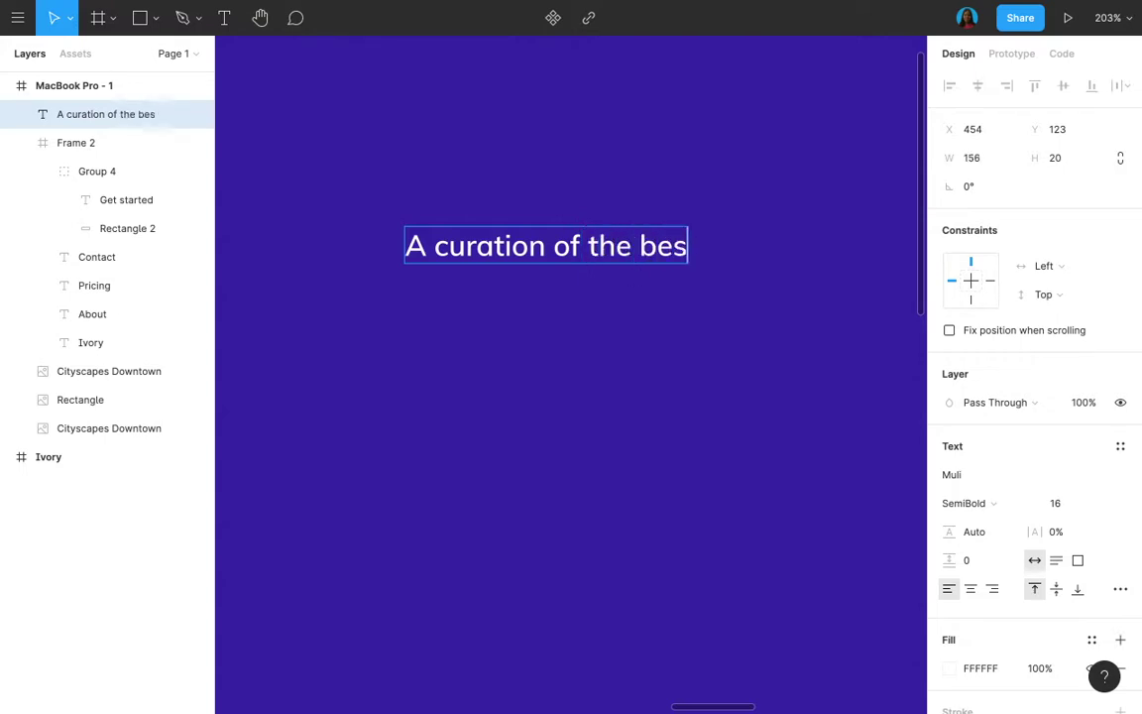
text(t cit)
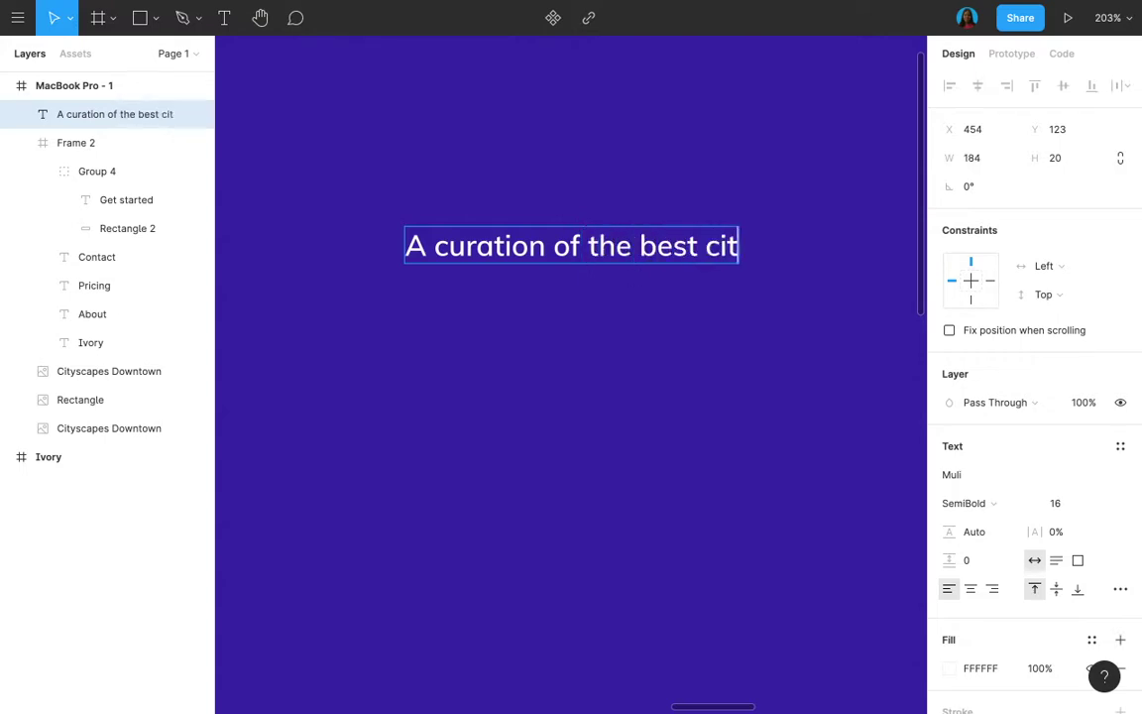
text(yscap)
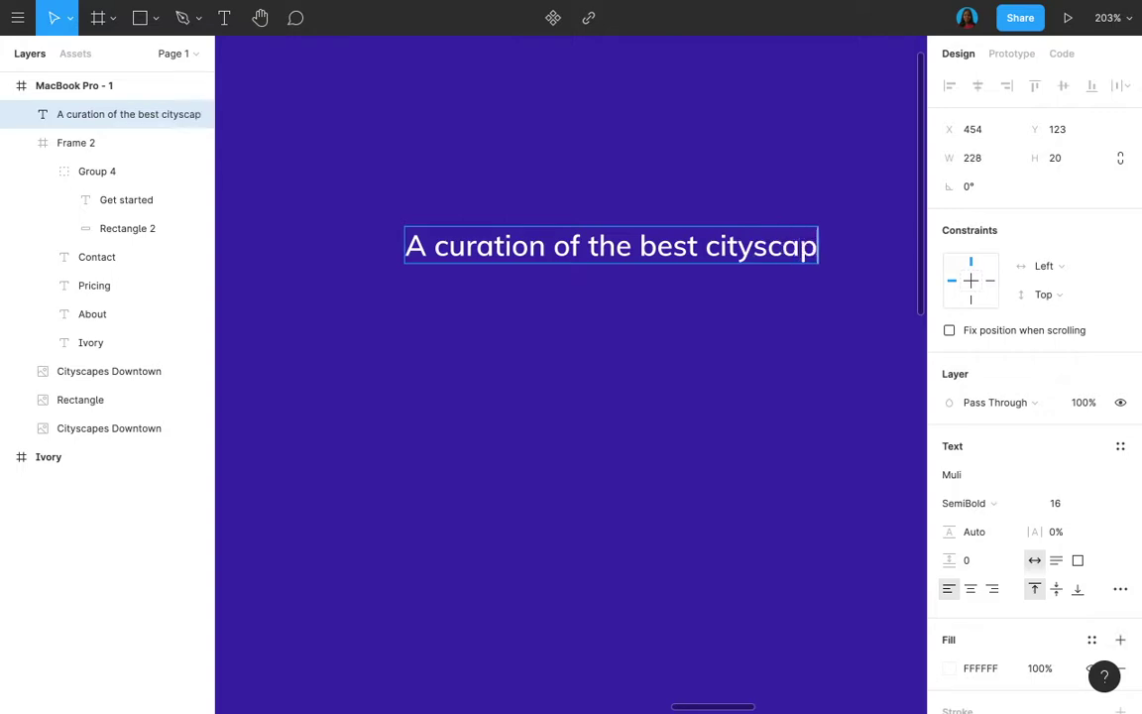
text(es and h)
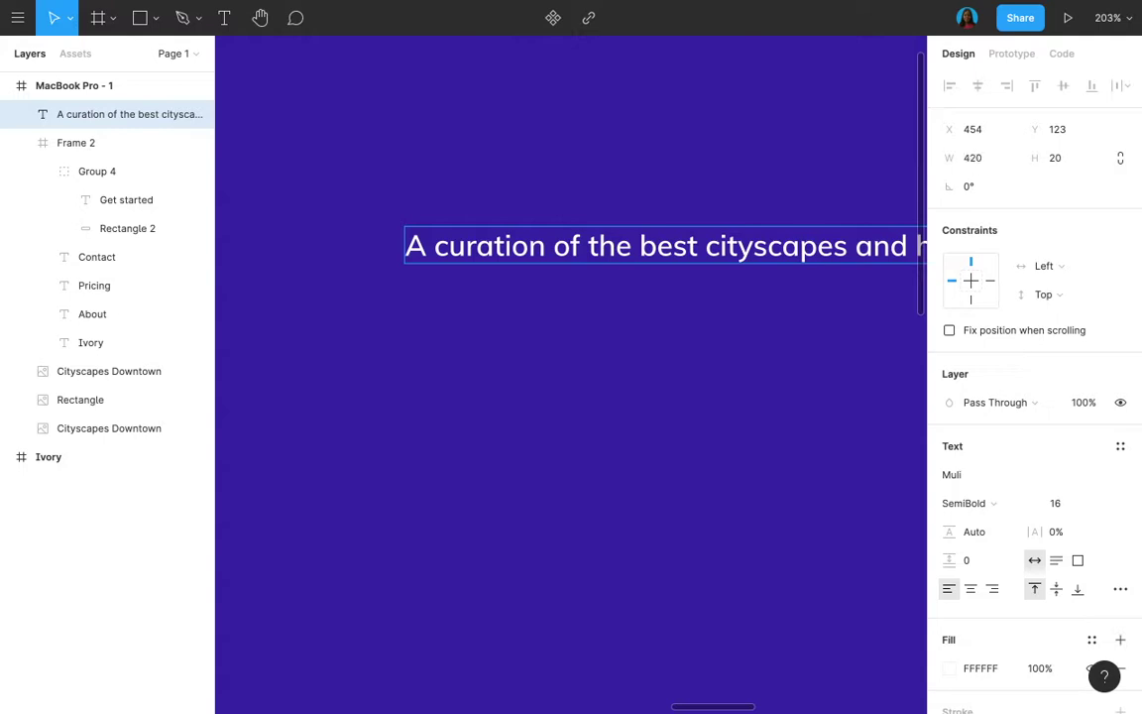
key(Escape)
scroll(615, 383, down, 5)
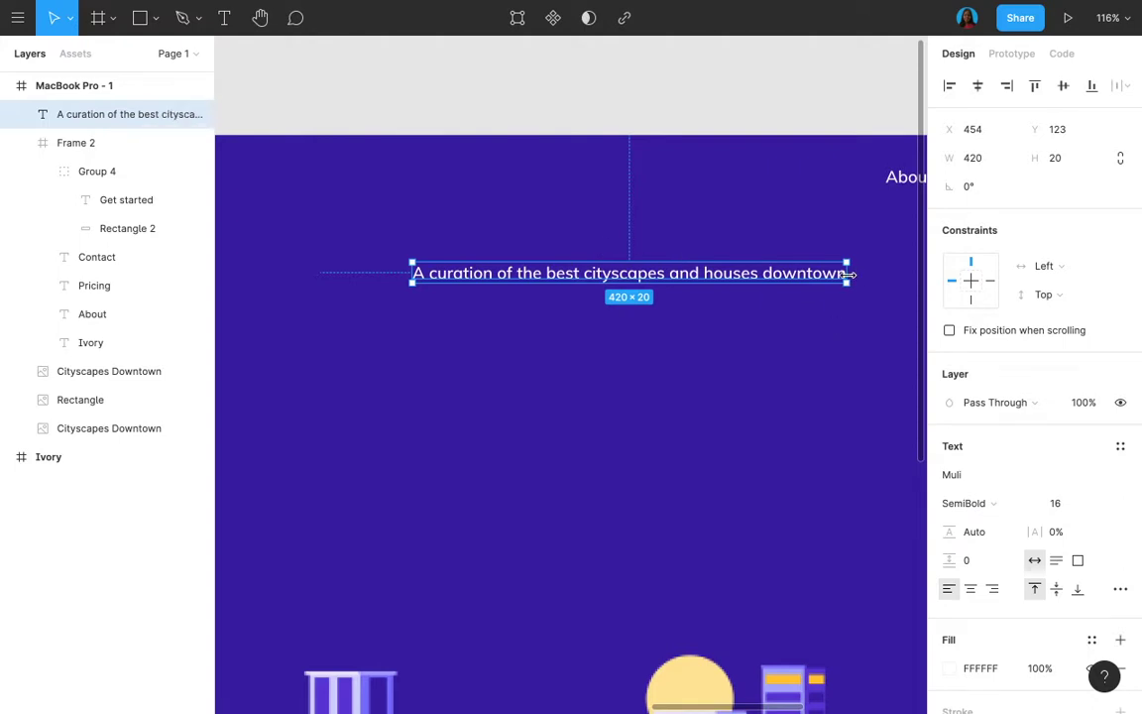
- Centre the headline horizontally in the frame and move it below the nav bar
click(1066, 505)
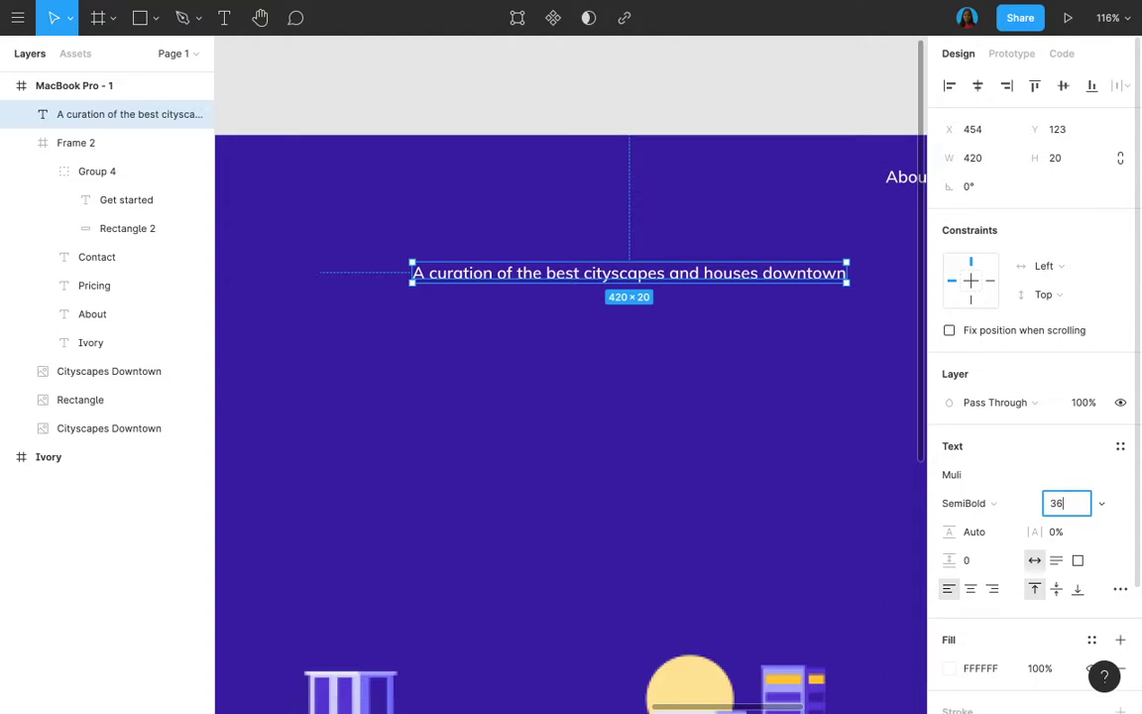
scroll(765, 472, right, 5)
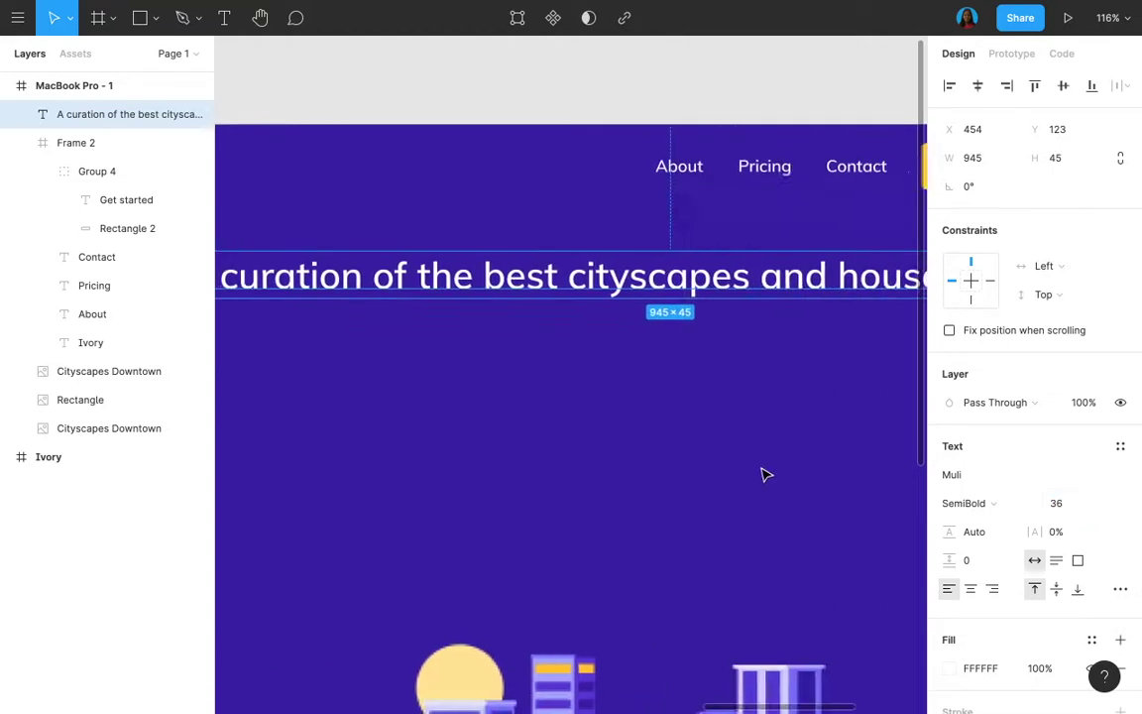
click(977, 87)
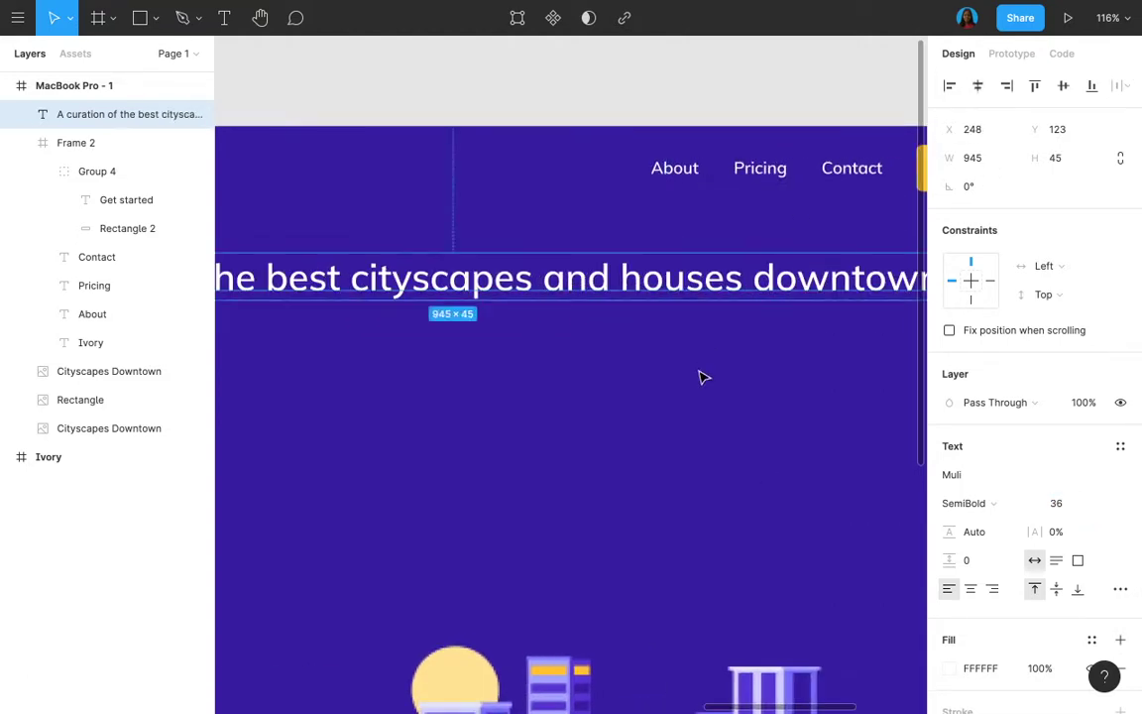
scroll(673, 333, down, 5)
drag(682, 297, 637, 327)
- Centre-align the headline text, adjust its wrap width, re-centre it, and duplicate it below
scroll(638, 327, down, 5)
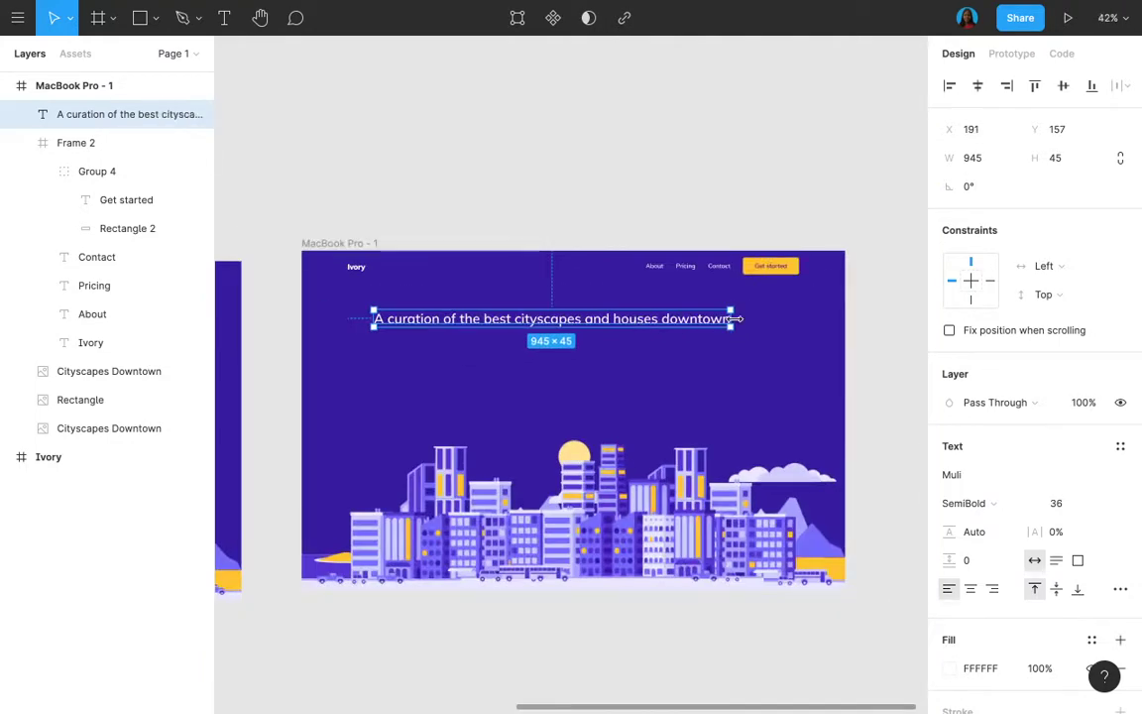
drag(734, 318, 655, 318)
click(970, 589)
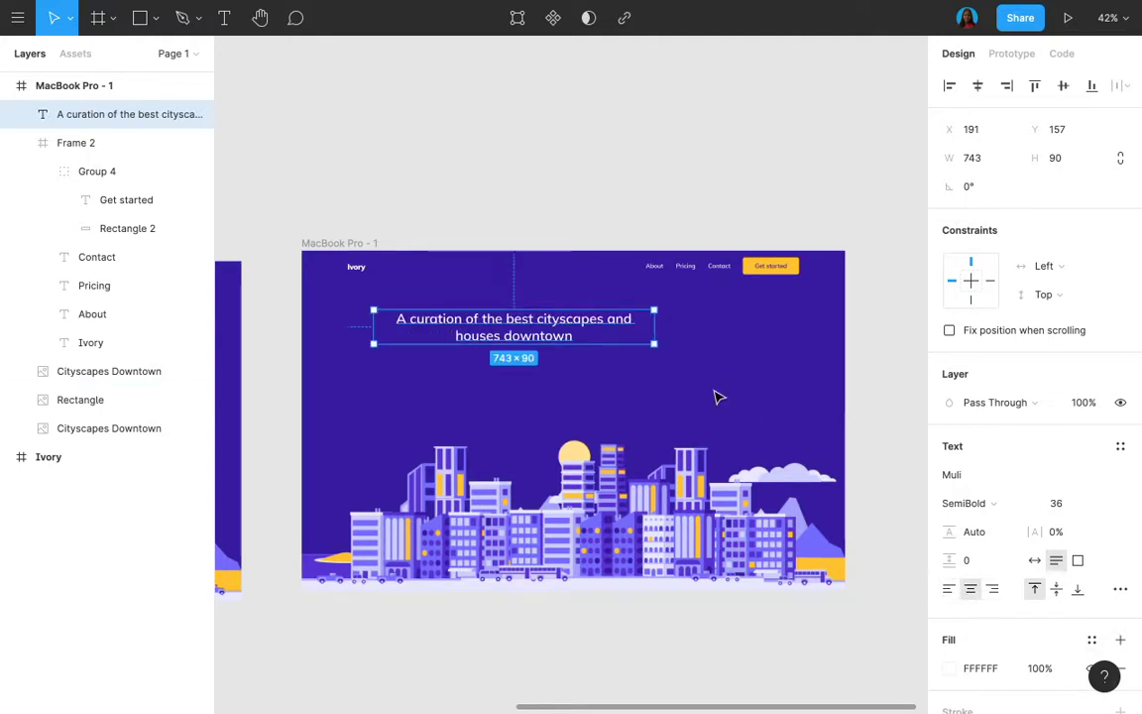
mouse_move(652, 328)
mouse_down()
mouse_move(764, 332)
mouse_move(668, 336)
mouse_up()
click(977, 86)
scroll(597, 294, up, 5)
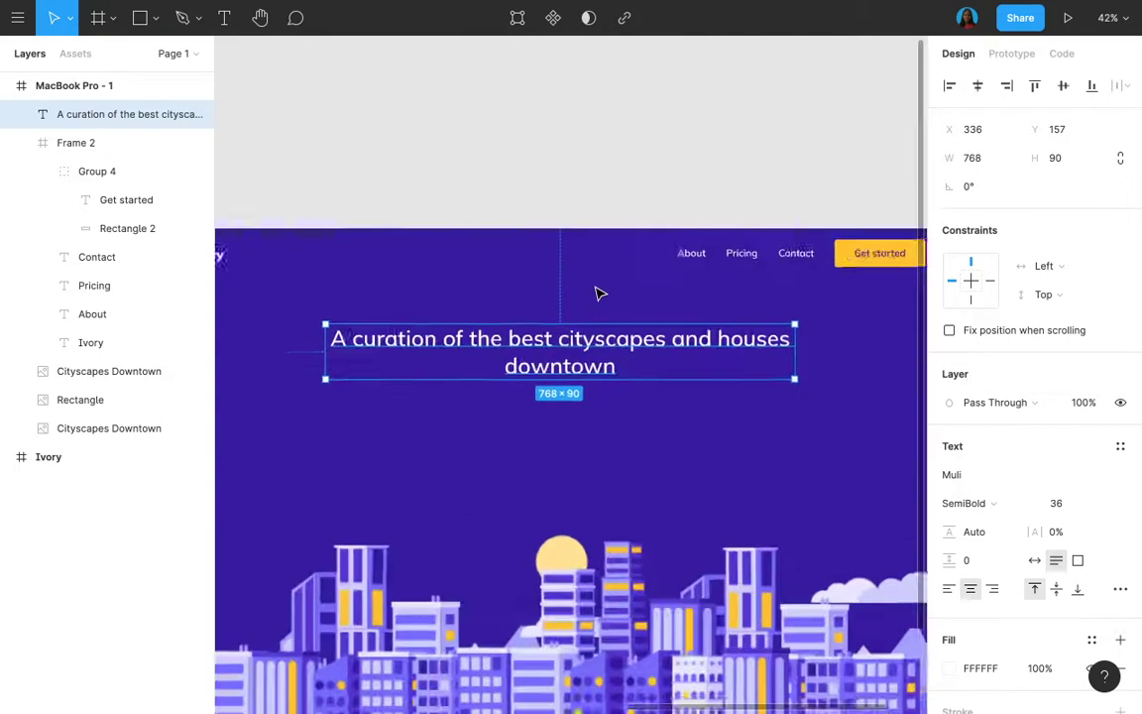
drag(570, 383, 580, 464)
click(1070, 506)
- Make the copy a size-16 auto-width subheading: 'Cut your expenses by getting one of our affordable homes'
text(16)
key(Return)
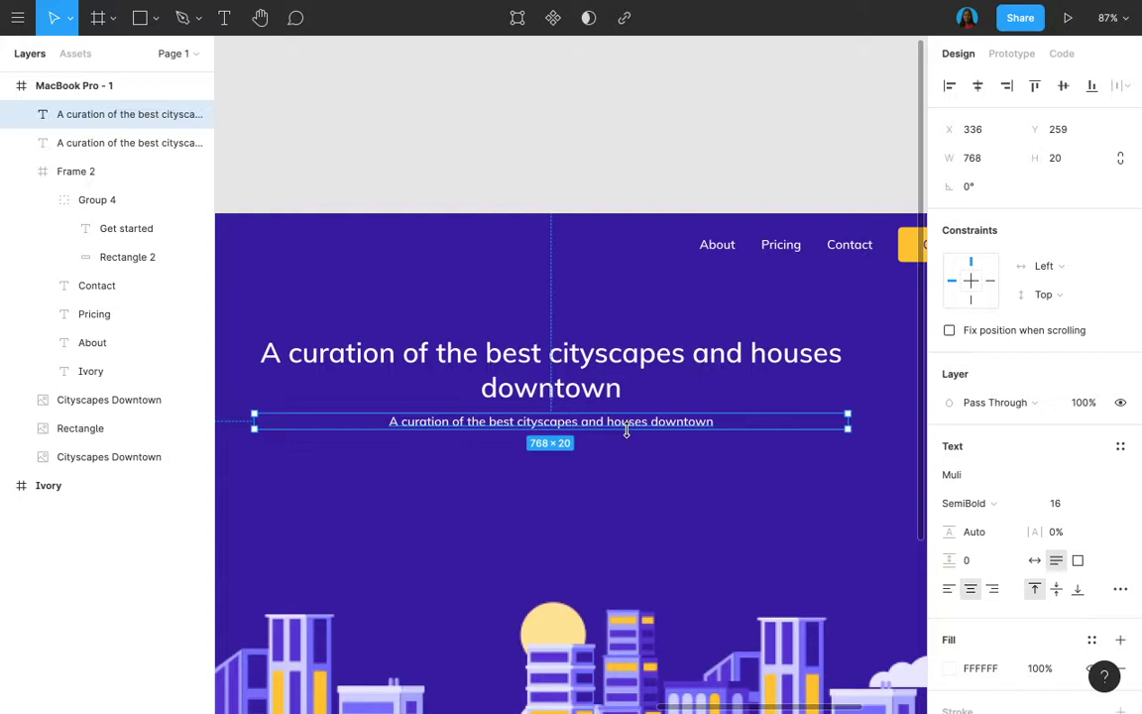
double_click(627, 430)
key(ctrl+a)
text(Cut your expenses by)
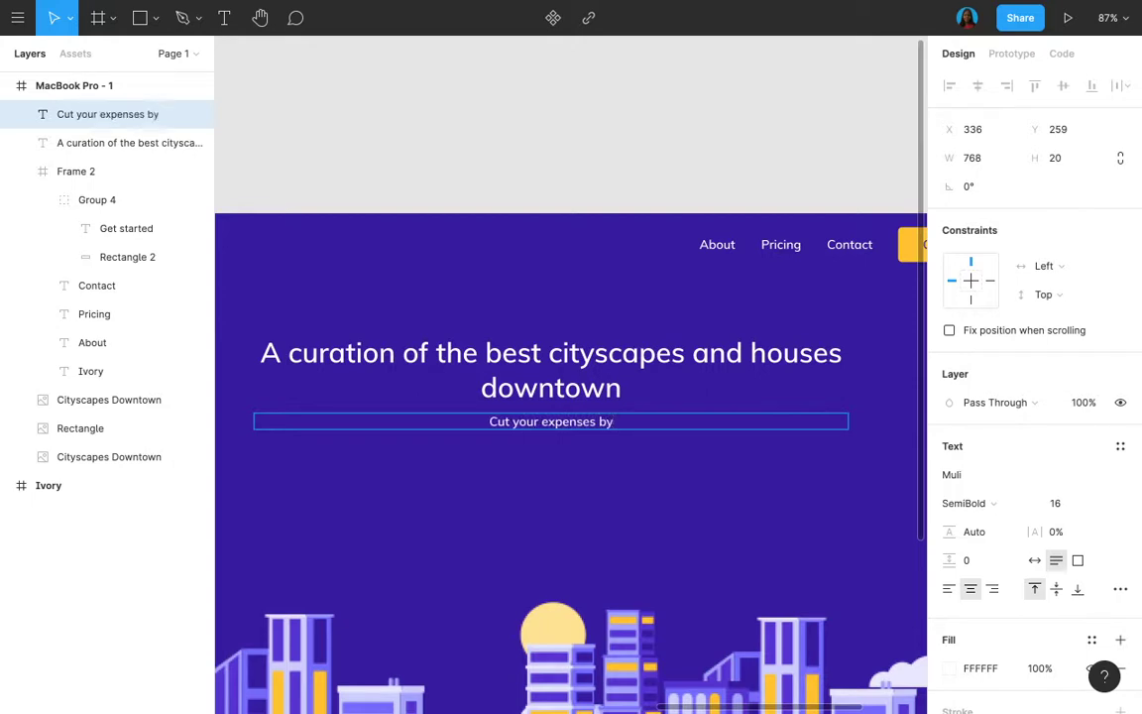
text( getting on)
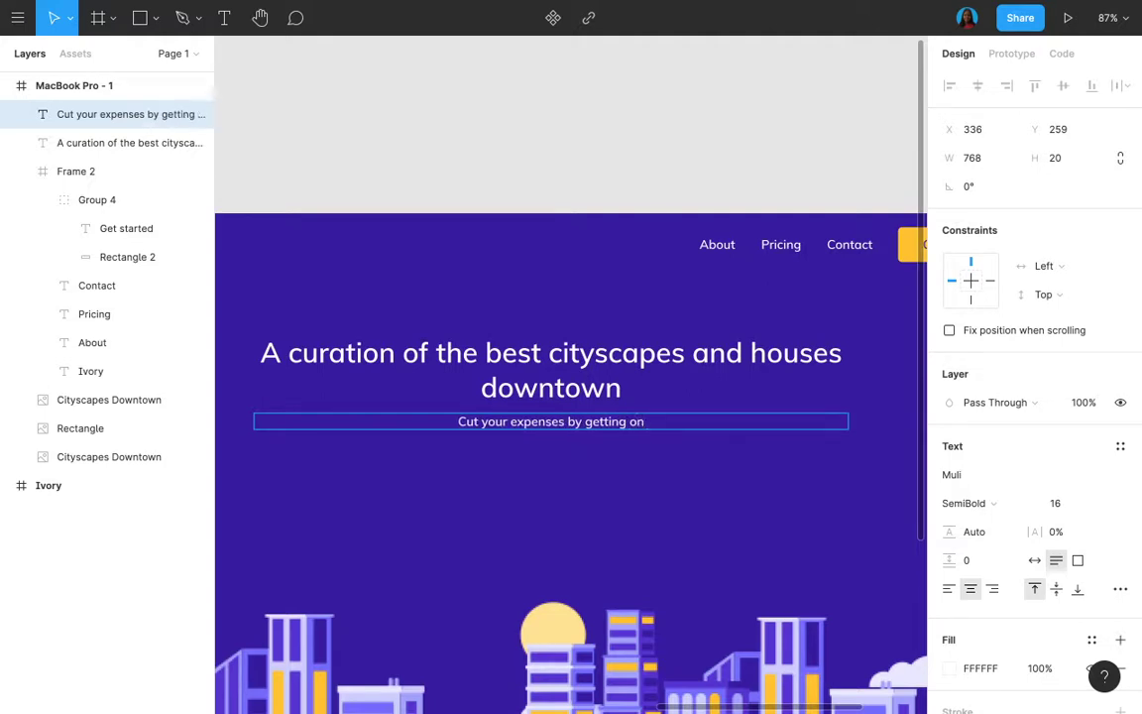
text(e of our aff)
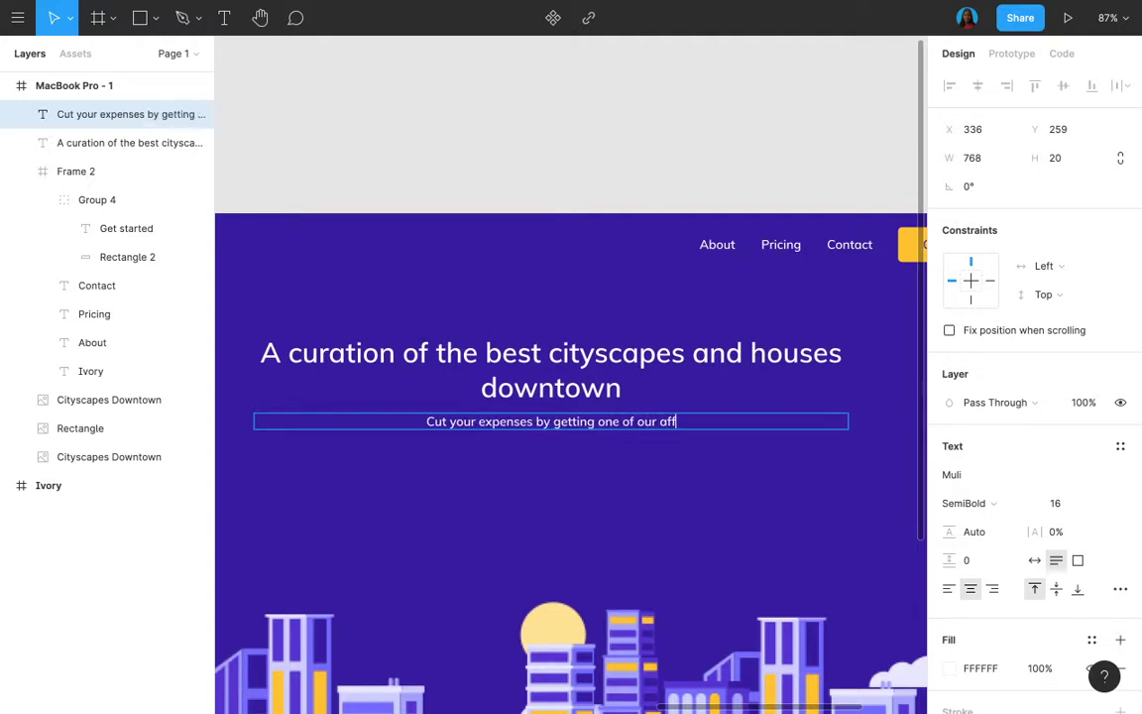
text(ordable homes)
key(Escape)
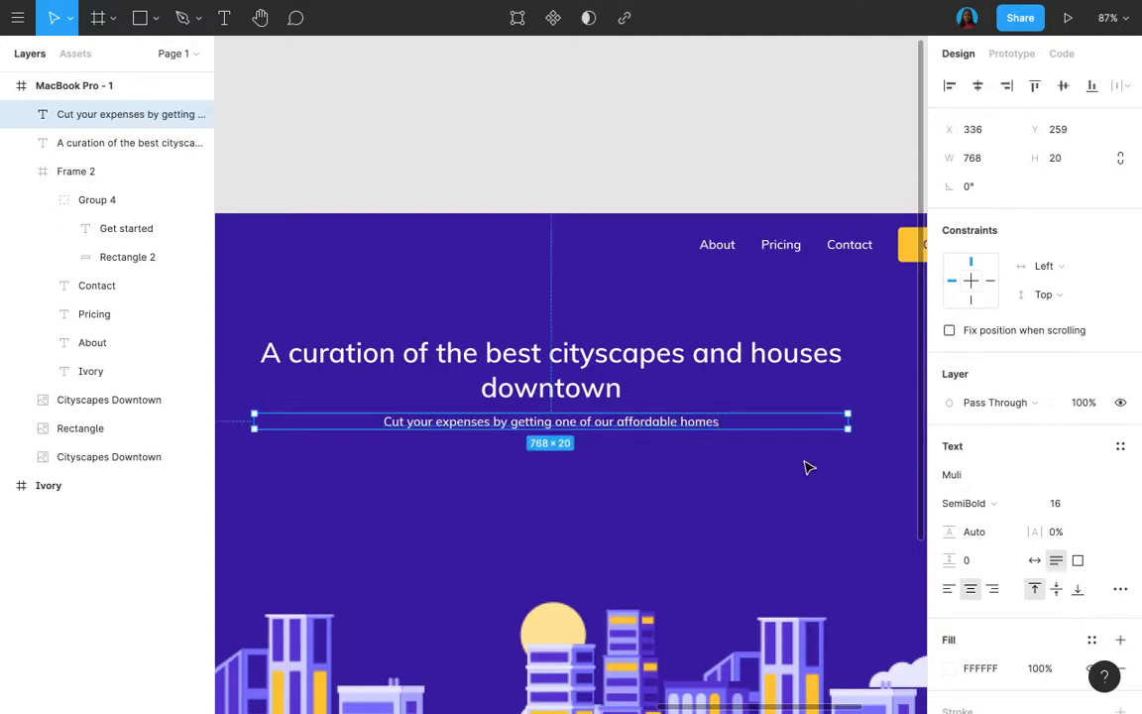
click(1034, 561)
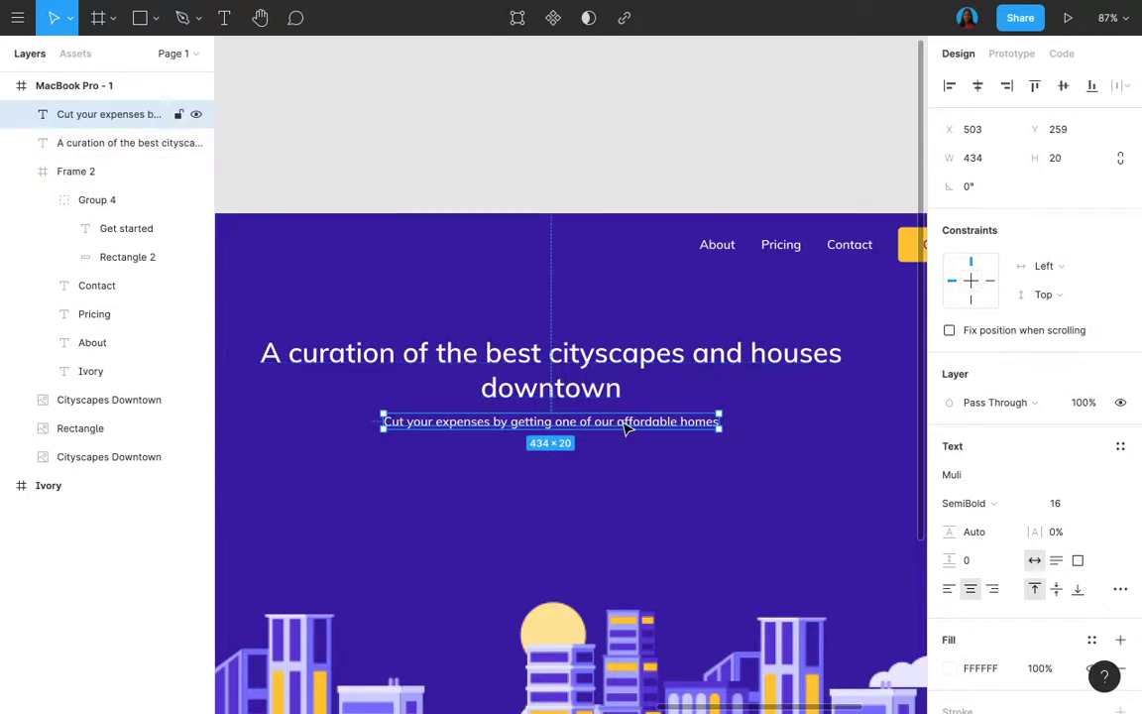
drag(625, 426, 630, 437)
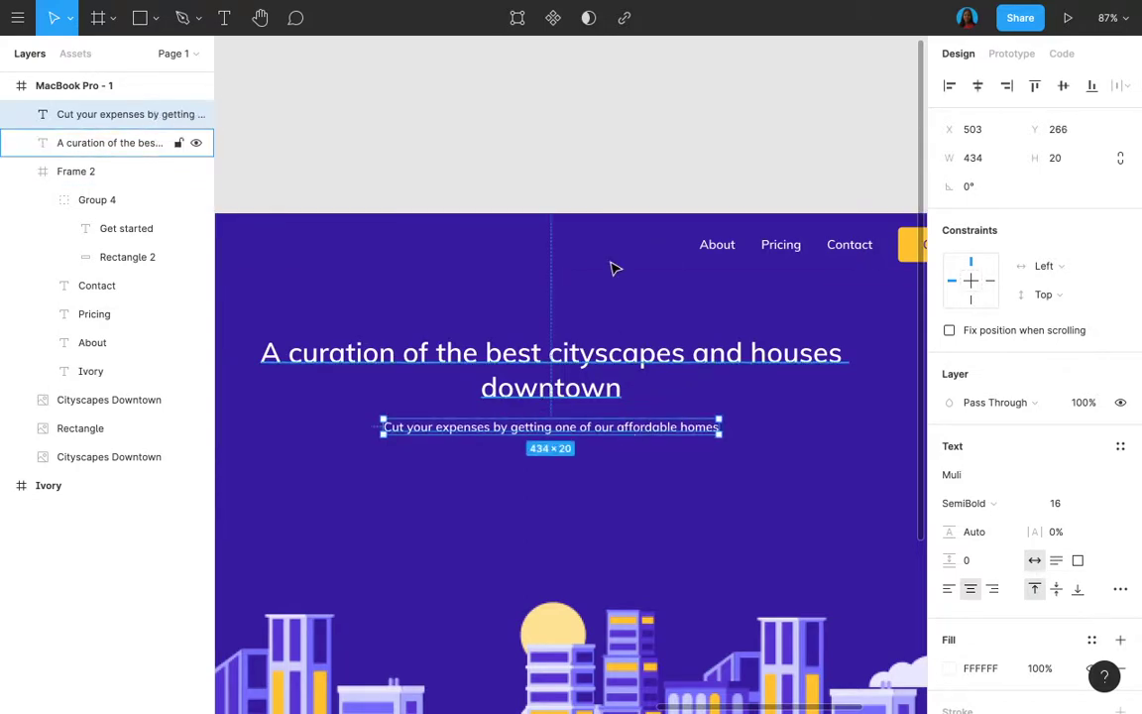
scroll(612, 229, down, 5)
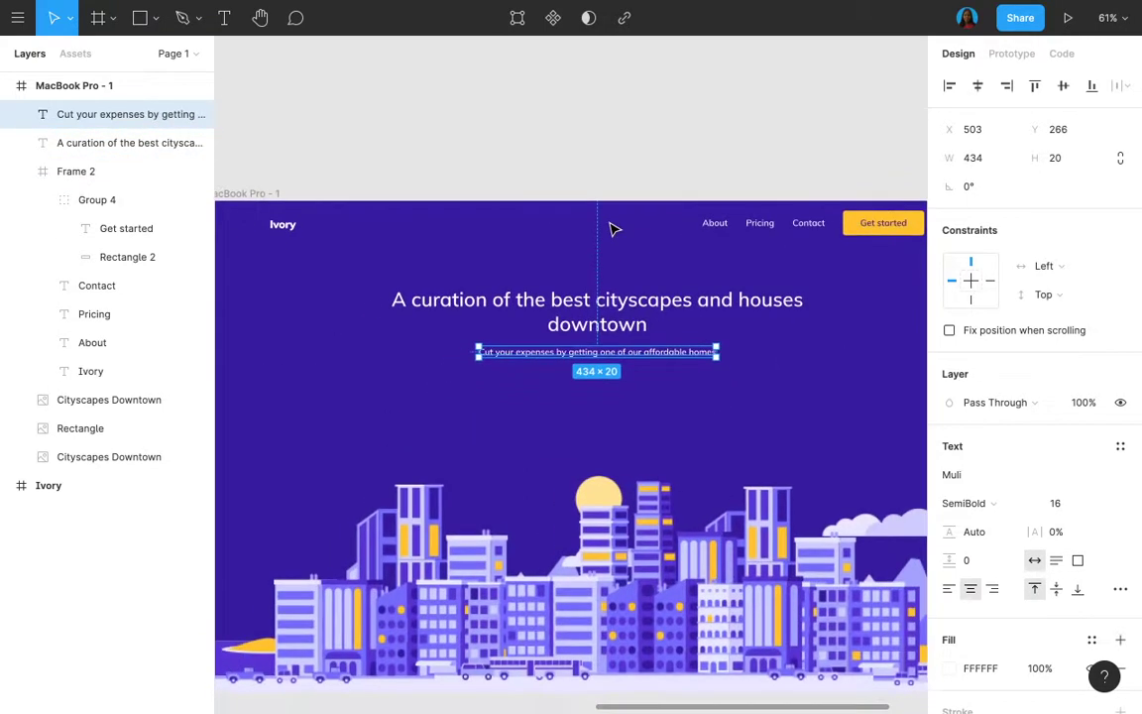
- Paste a copy of the yellow Get started button just below the subheading
click(155, 18)
click(167, 57)
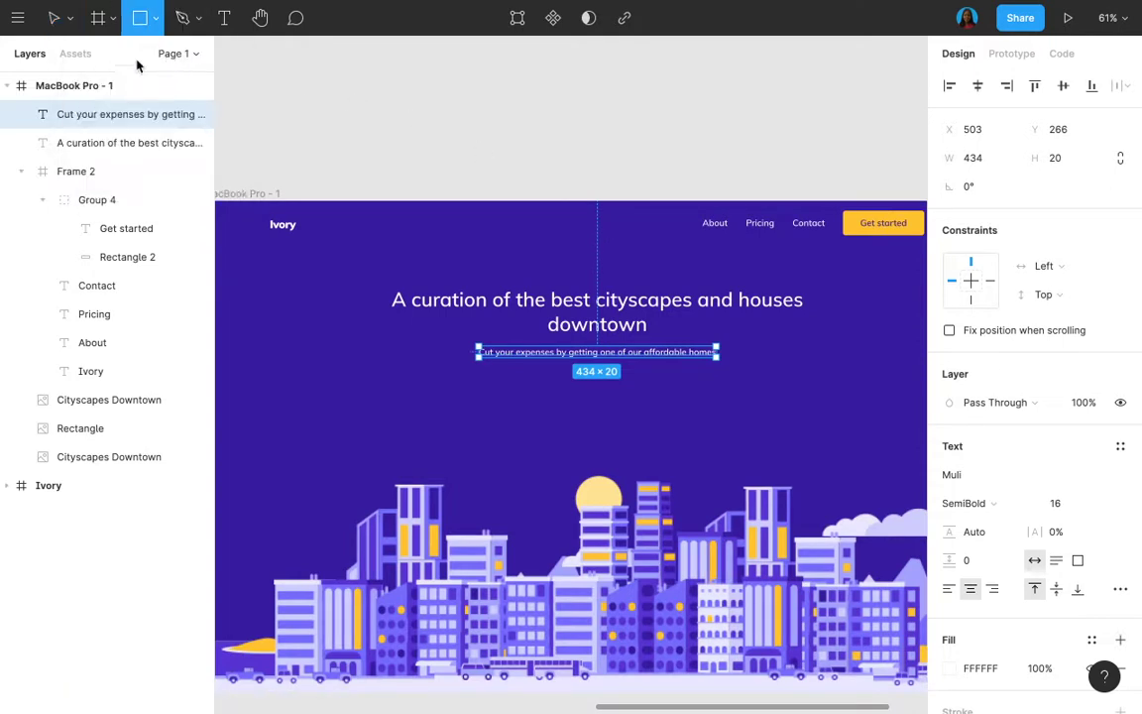
click(55, 18)
click(873, 233)
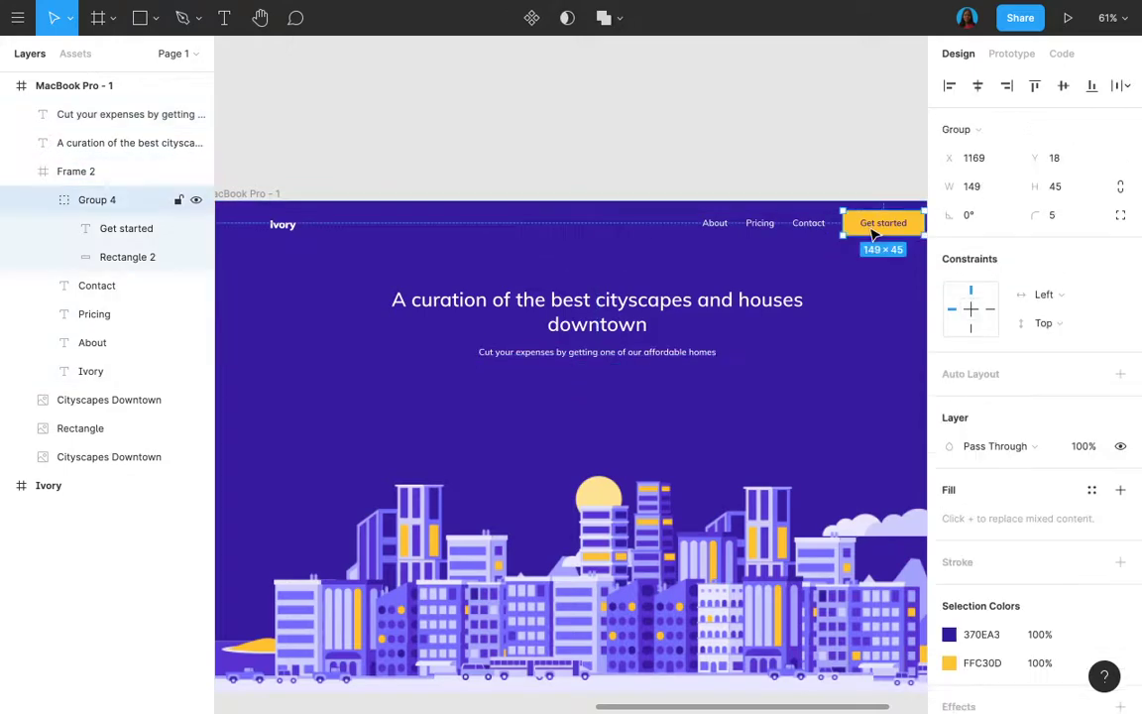
scroll(706, 365, up, 3)
click(684, 357)
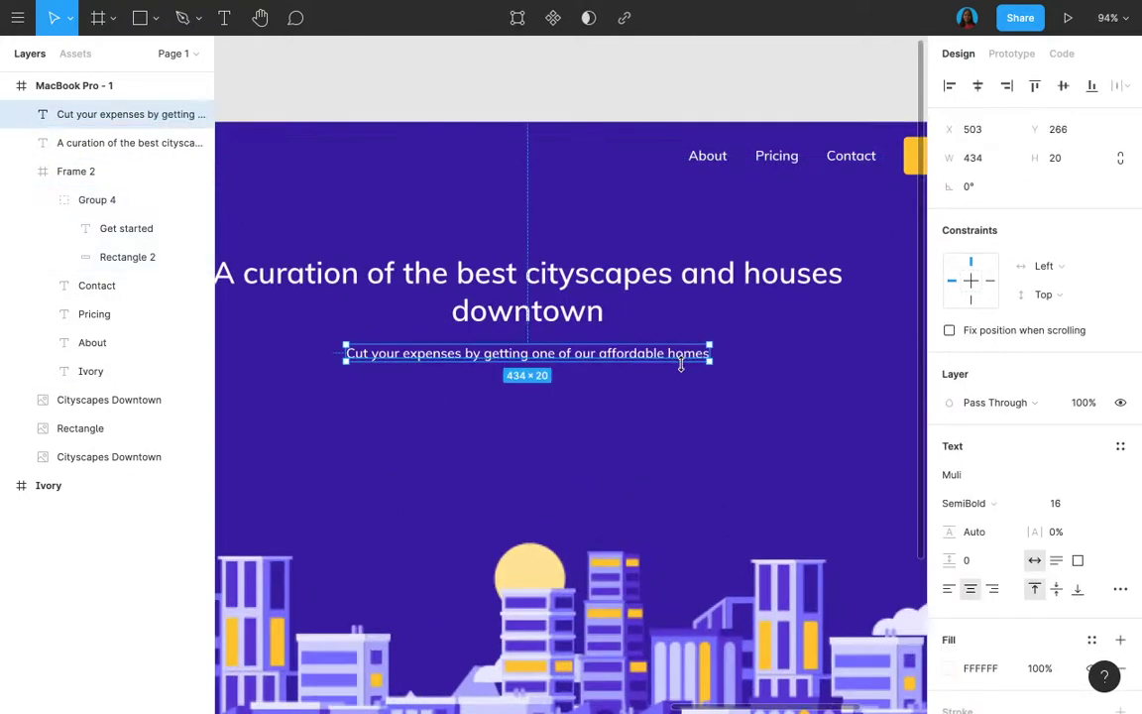
key(ctrl+v)
drag(801, 168, 552, 432)
- Relabel the button copy 'Search' and shift the label to the right
double_click(577, 425)
text(Searc)
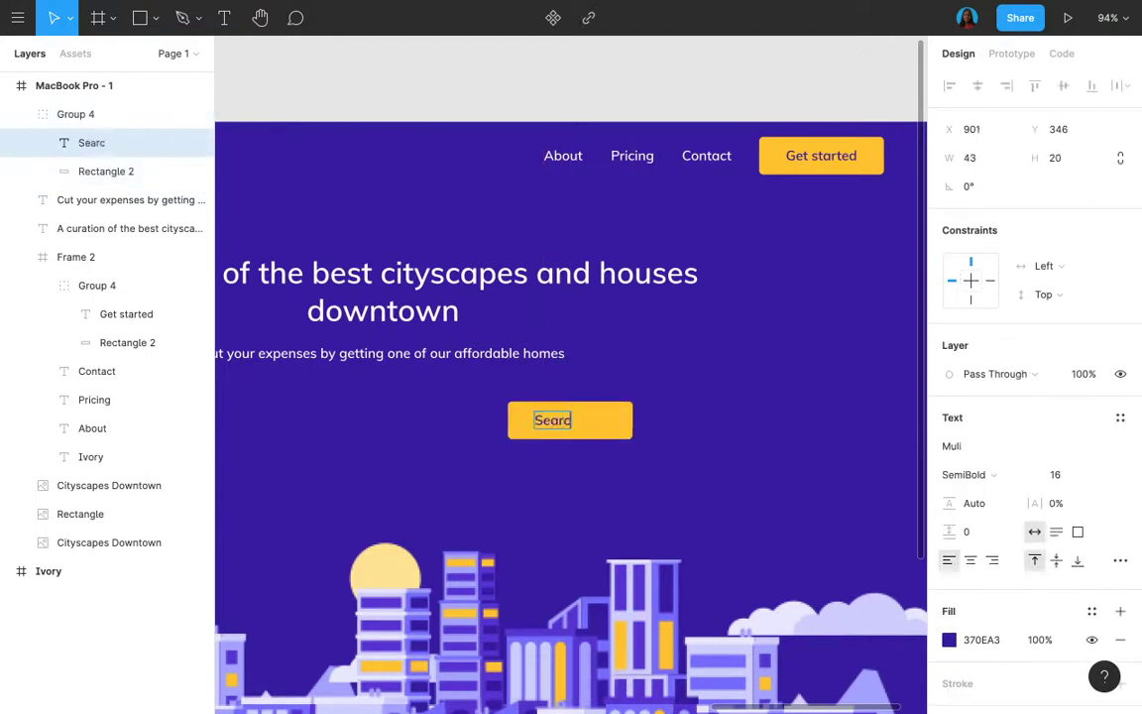
key(Escape)
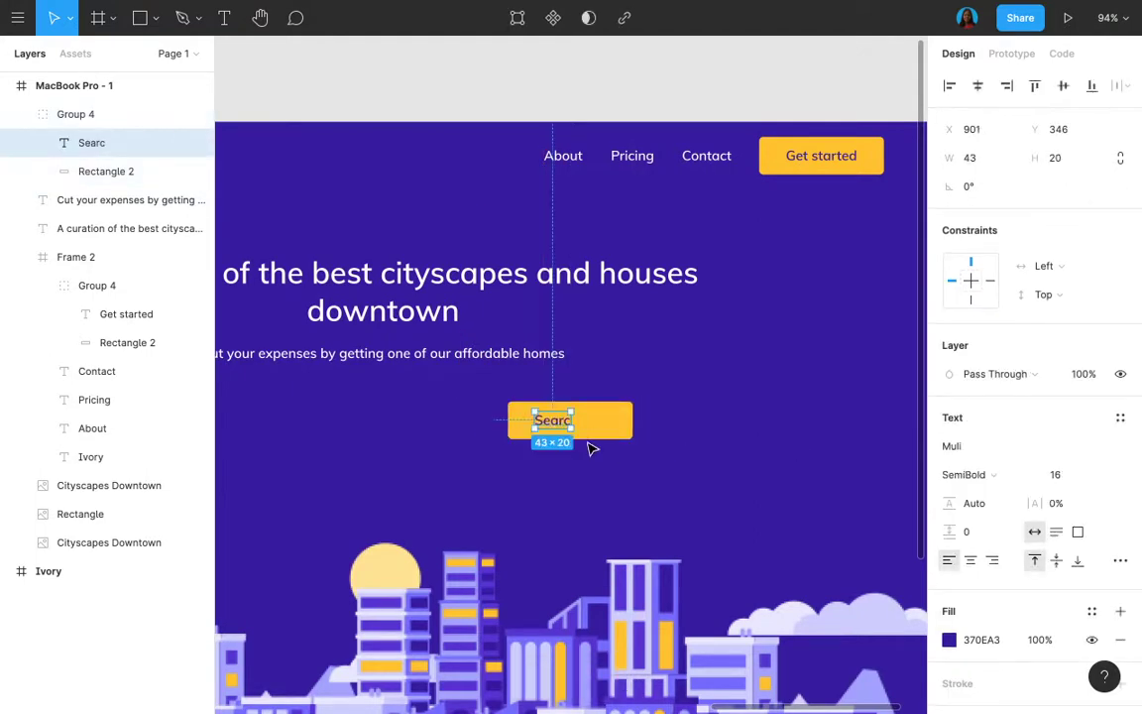
scroll(552, 427, up, 5)
double_click(569, 421)
click(569, 422)
text(h)
key(Escape)
drag(607, 436, 716, 438)
- Duplicate the yellow rectangle, butt it left of the Search button, and fill it FFFFFF
click(533, 434)
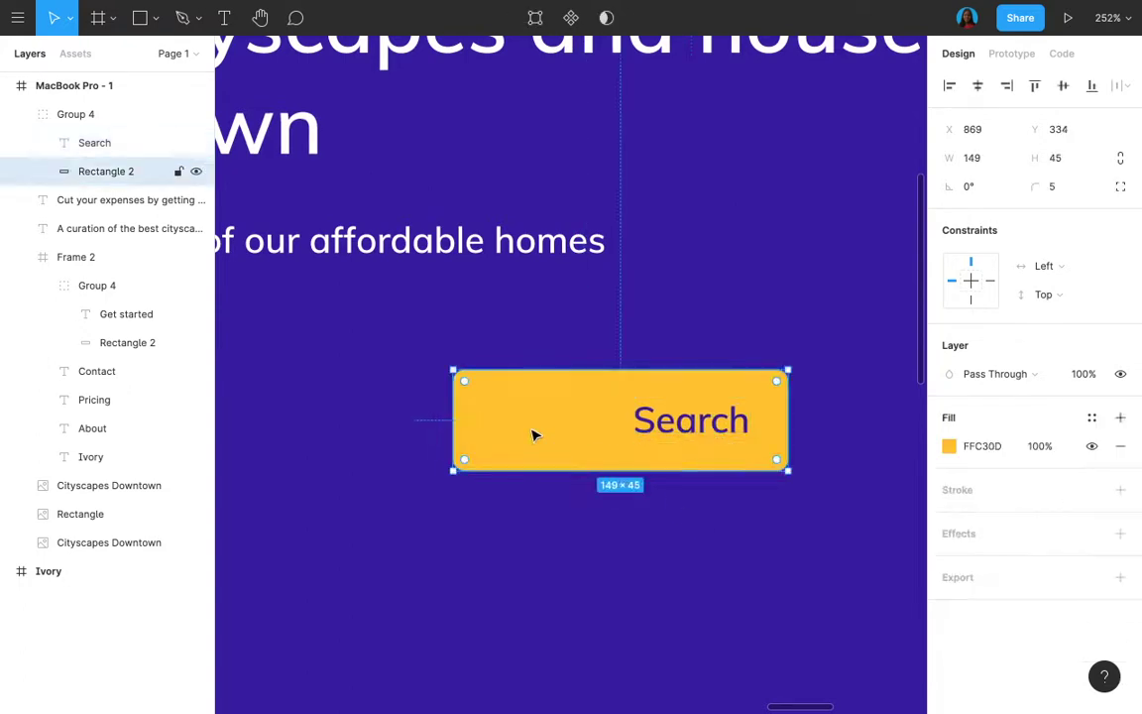
key(ctrl+d)
scroll(533, 434, left, 3)
drag(688, 434, 316, 439)
drag(490, 447, 525, 448)
click(1011, 446)
text(FFFFFF)
key(Return)
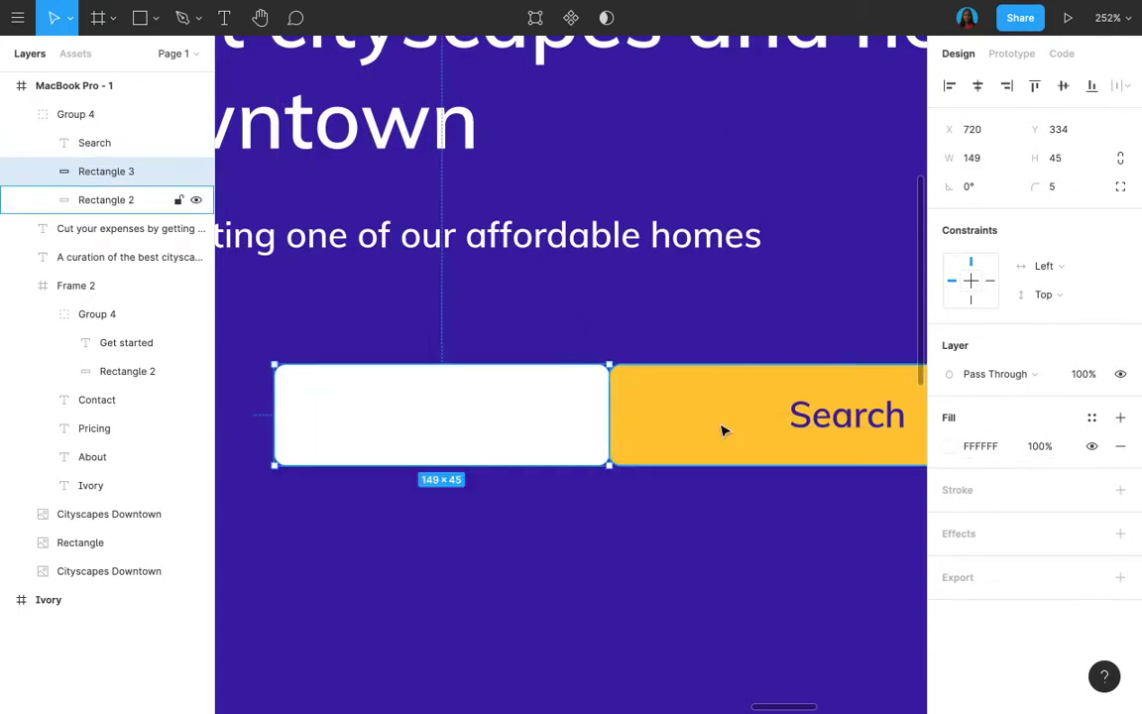
- Paste the Search label into the white field and change it to 'Search by location'
click(840, 432)
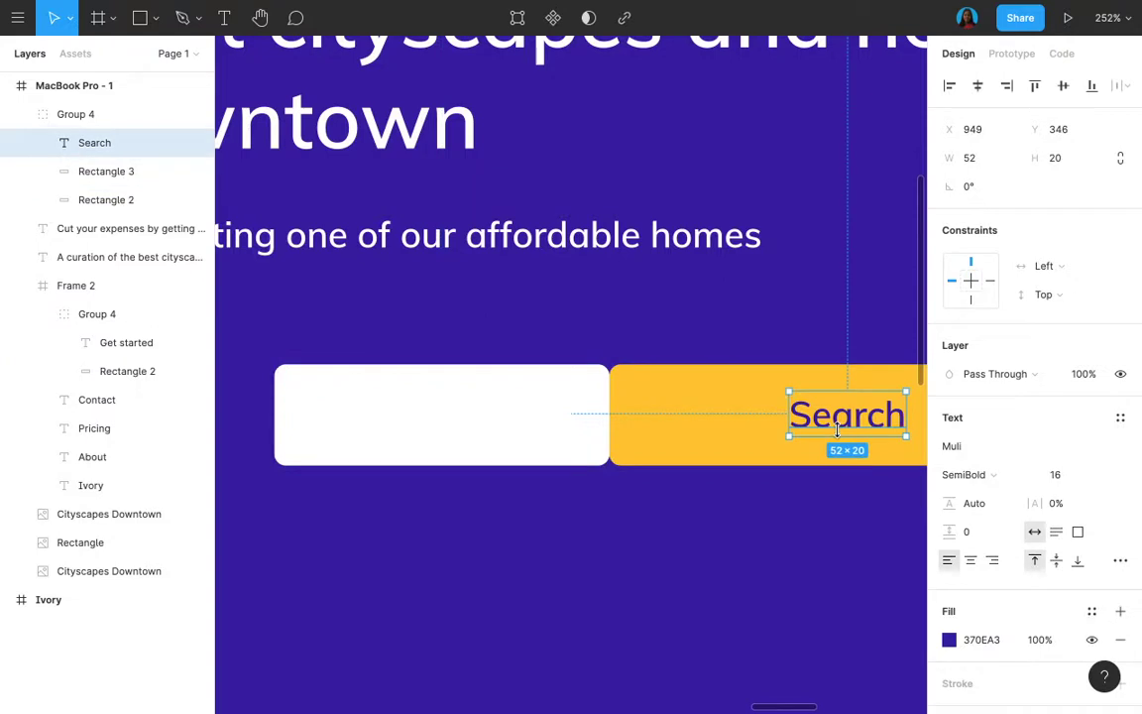
click(403, 409)
key(ctrl+v)
drag(569, 433, 339, 438)
double_click(334, 426)
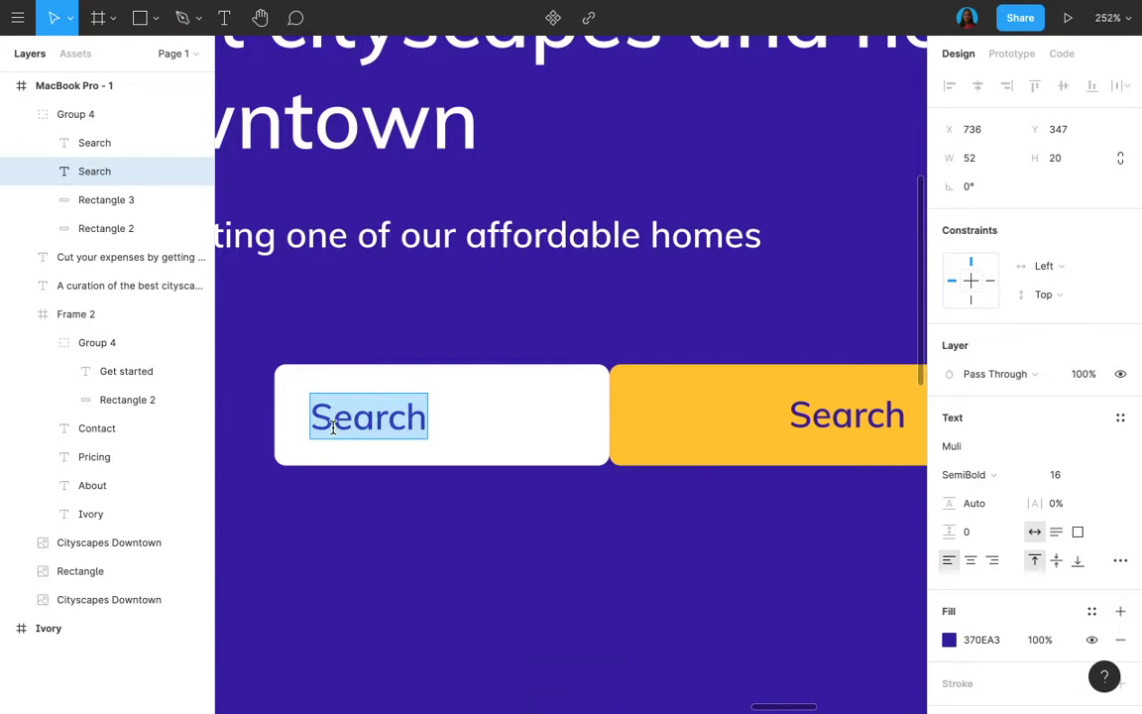
click(424, 418)
text(by lo)
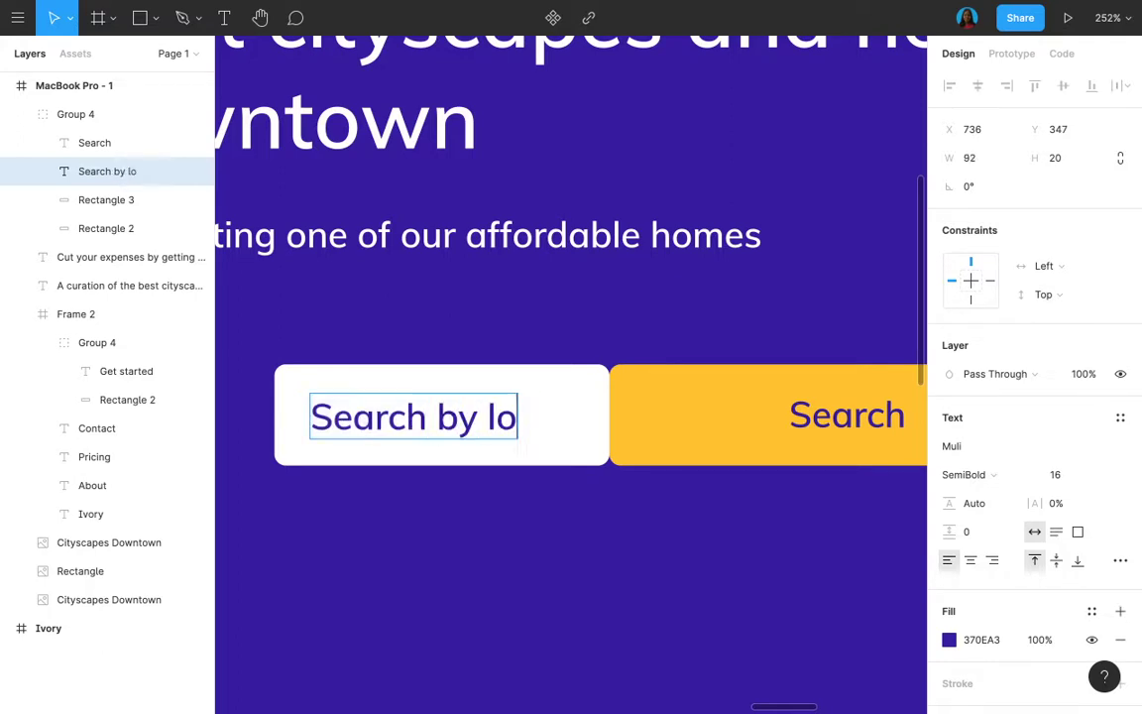
text(cation)
key(Escape)
- Widen the white field leftward, move the placeholder to its left edge, and turn it grey
scroll(443, 527, left, 3)
scroll(443, 527, left, 2)
click(504, 410)
ctrl+scroll(501, 410, down, 5)
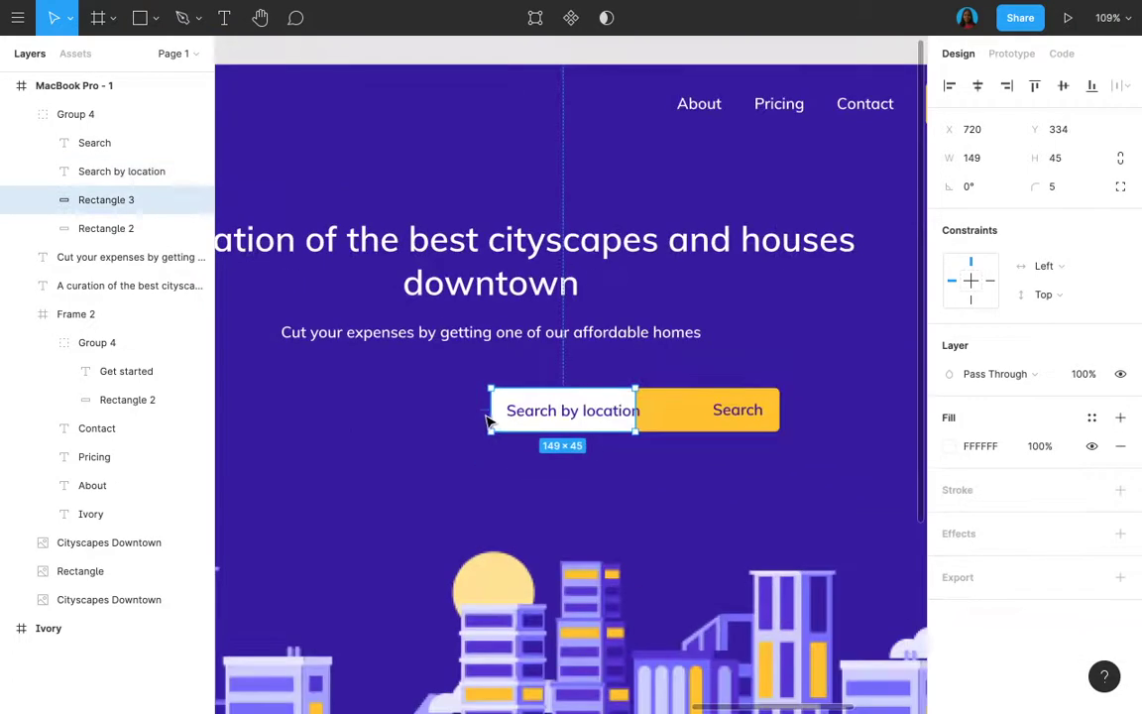
drag(488, 421, 340, 416)
drag(821, 414, 448, 420)
click(985, 641)
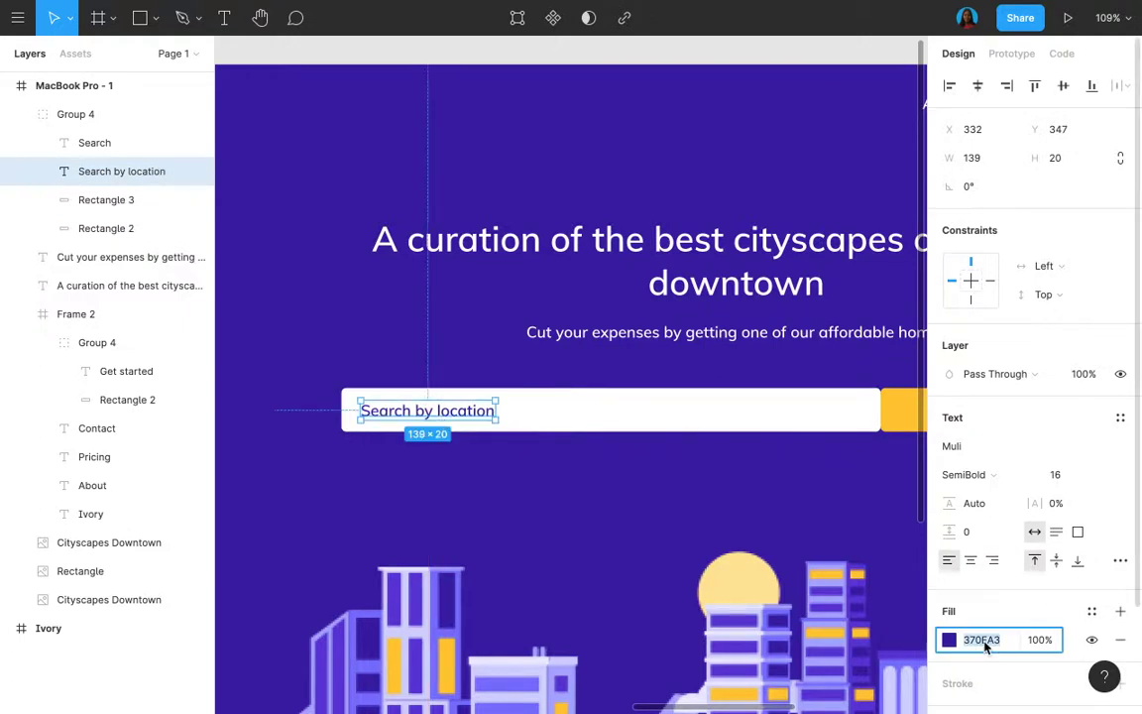
text(bc)
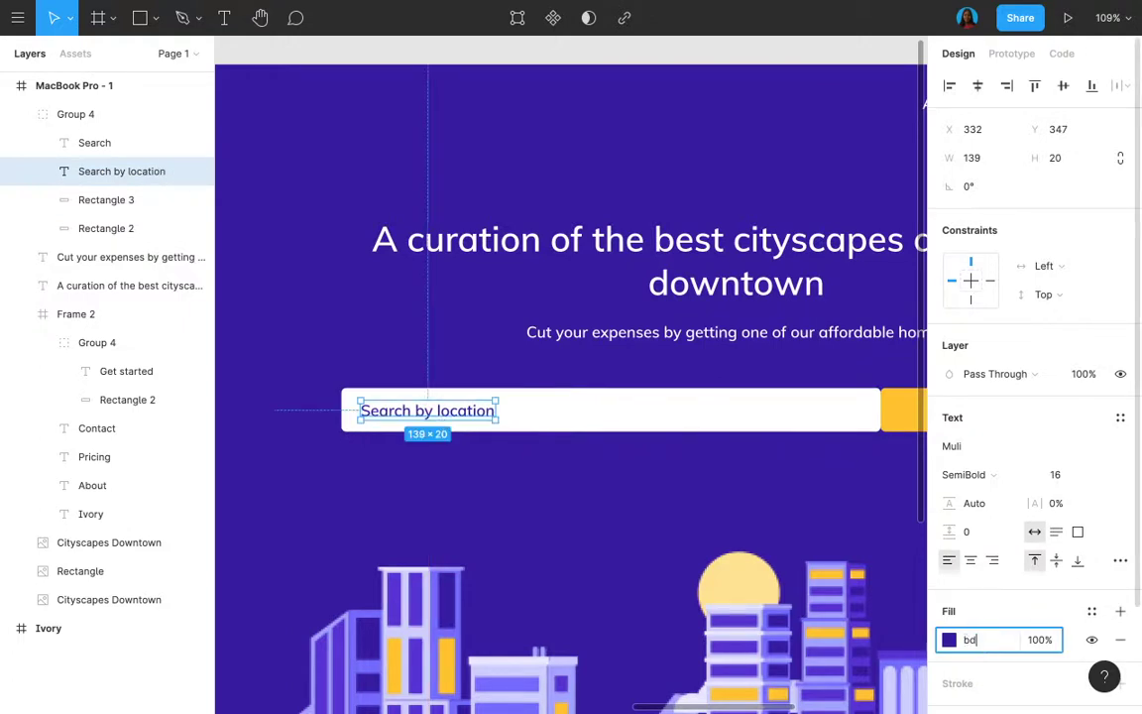
click(518, 457)
scroll(515, 441, right, 5)
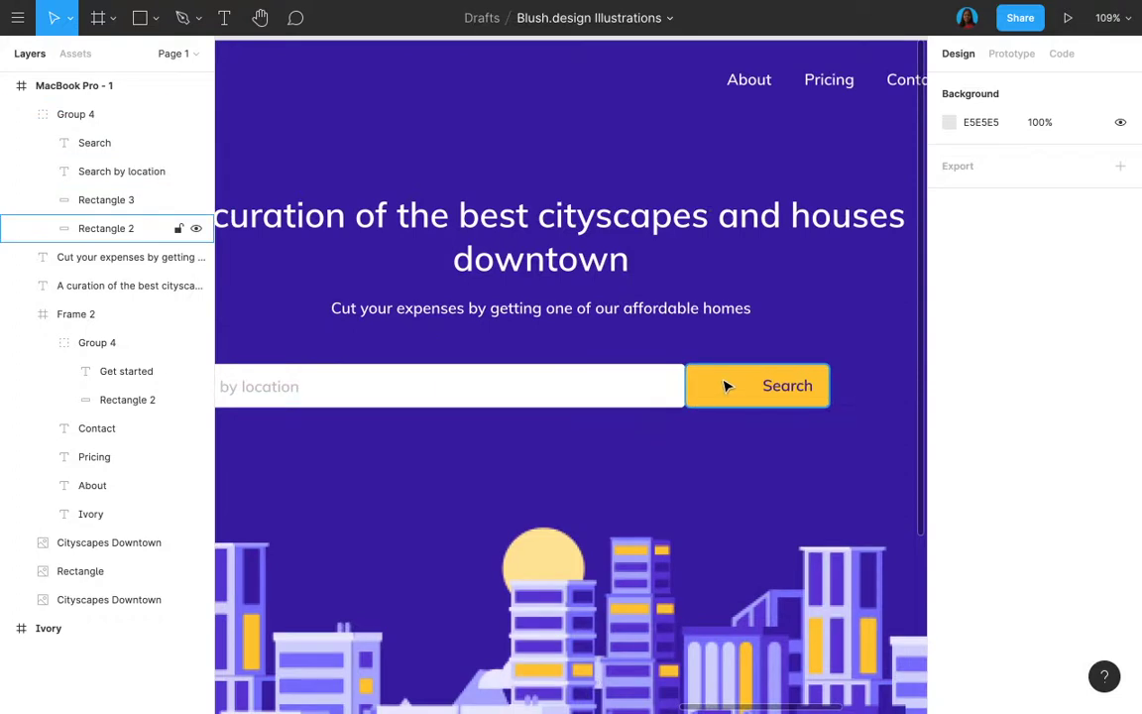
- Narrow the yellow Search button and extend the white field to meet it
click(729, 397)
drag(685, 393, 716, 386)
click(138, 142)
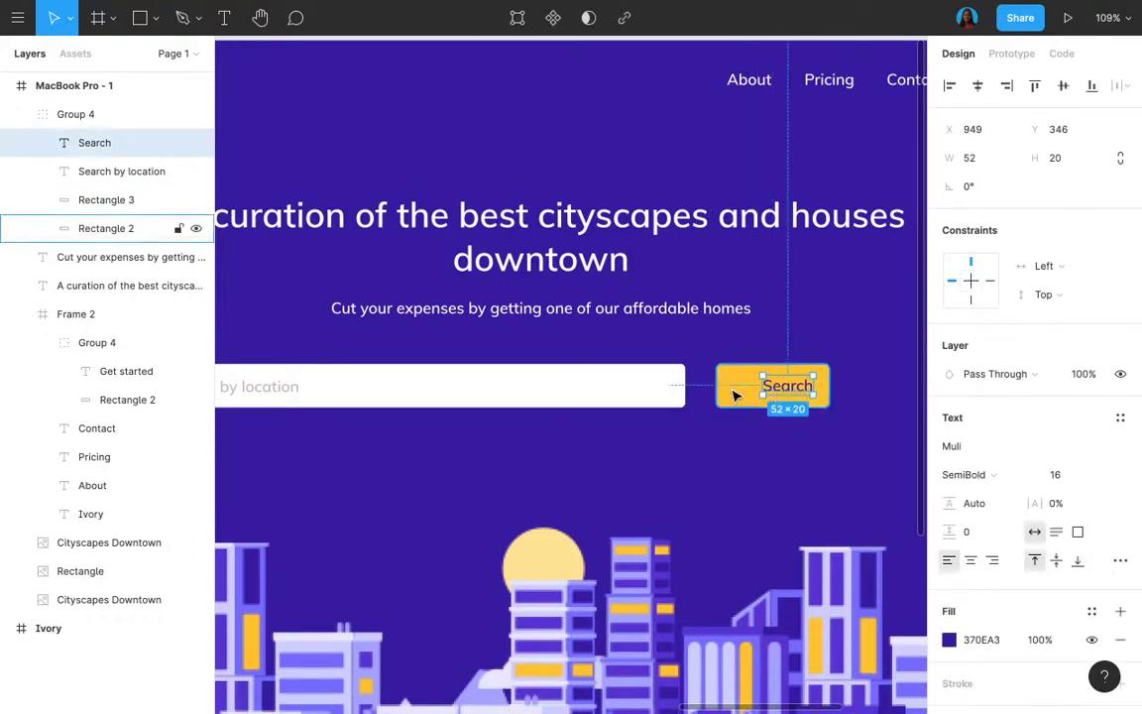
shift+click(139, 228)
scroll(841, 301, up, 6)
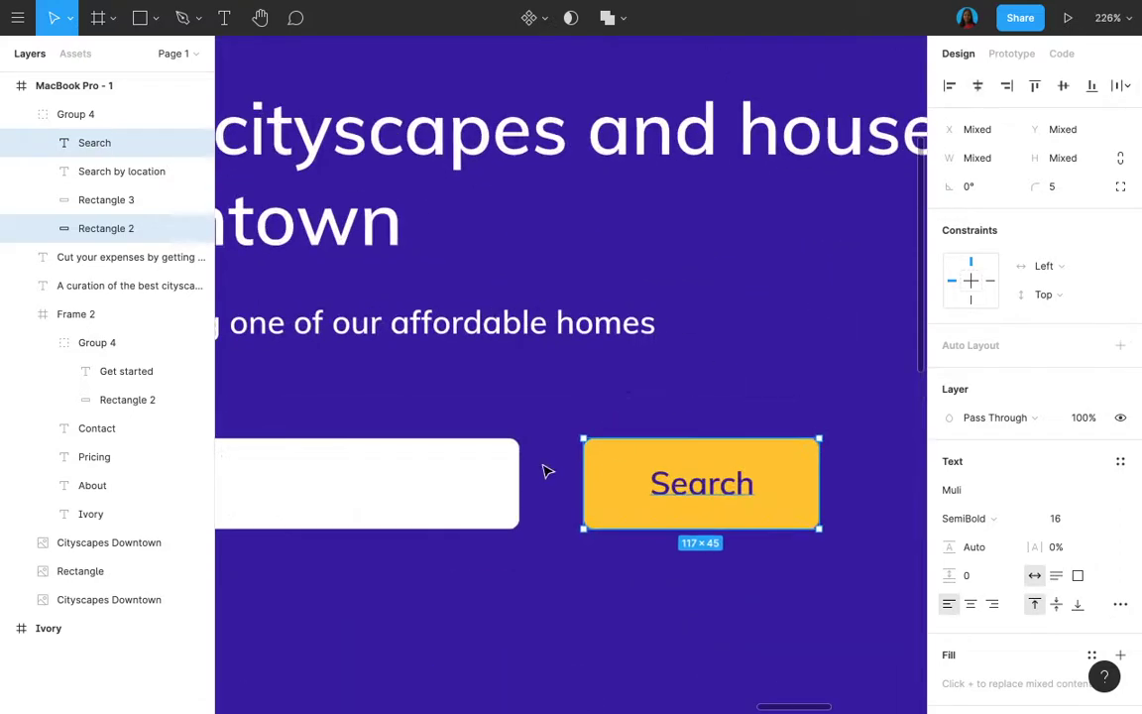
click(542, 481)
drag(582, 477, 582, 476)
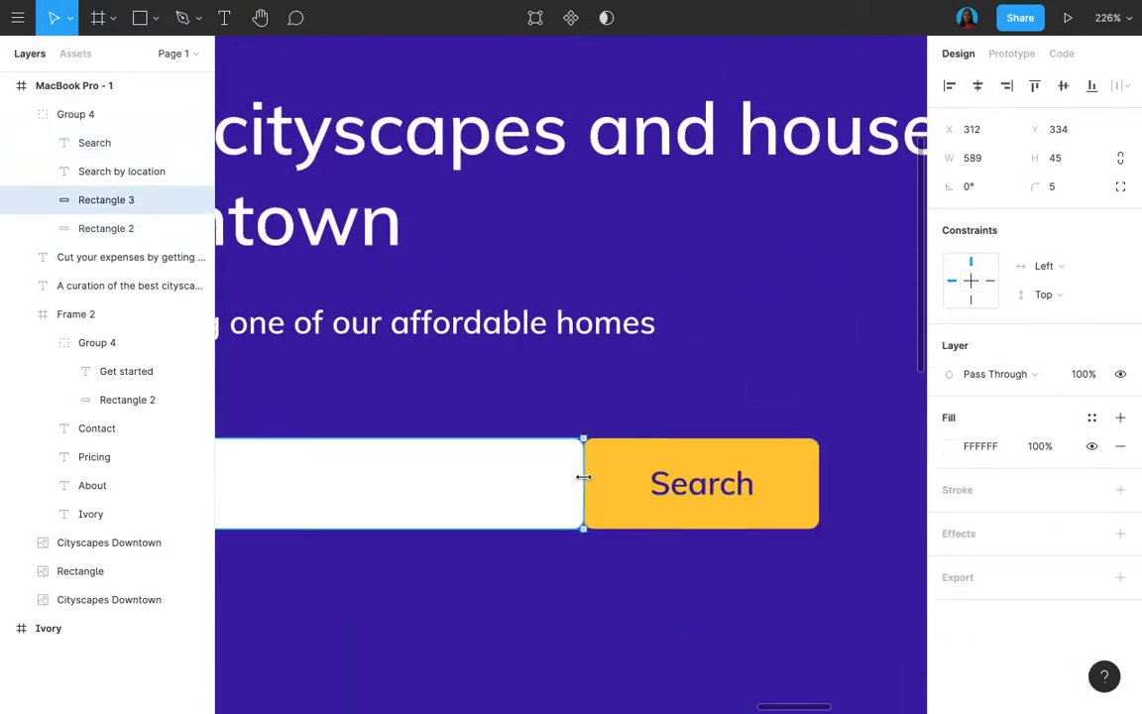
- Set the white search field's top-right and bottom-right corner radii to 0
scroll(535, 478, up, 10)
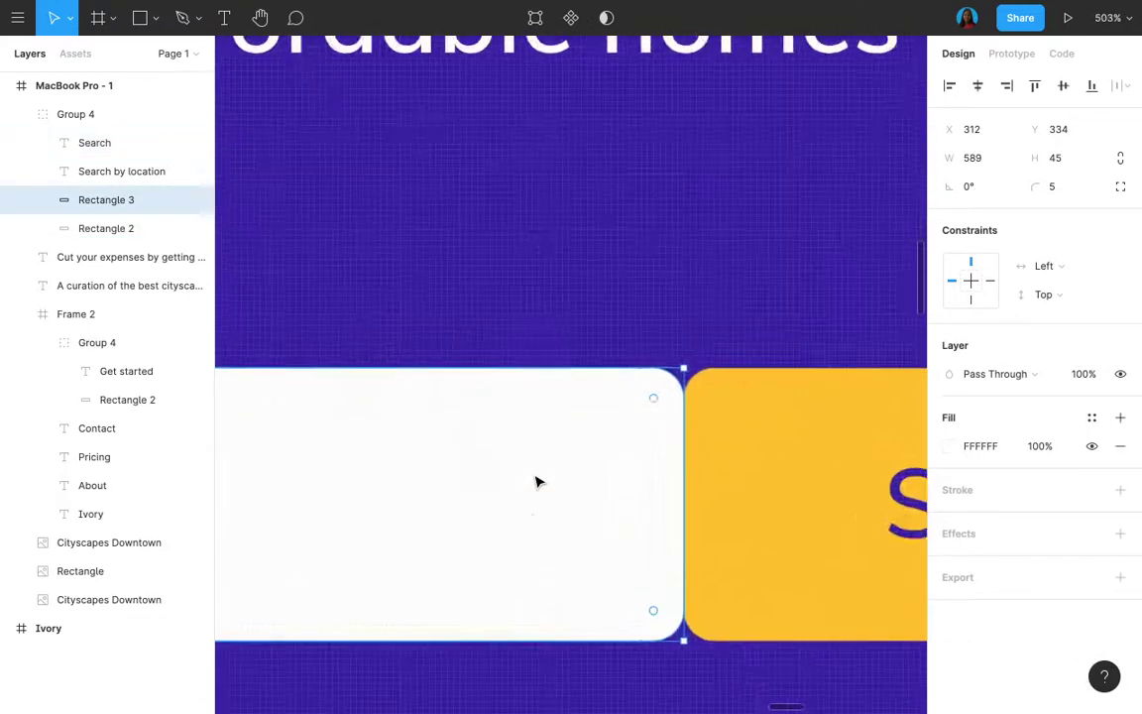
scroll(696, 451, up, 5)
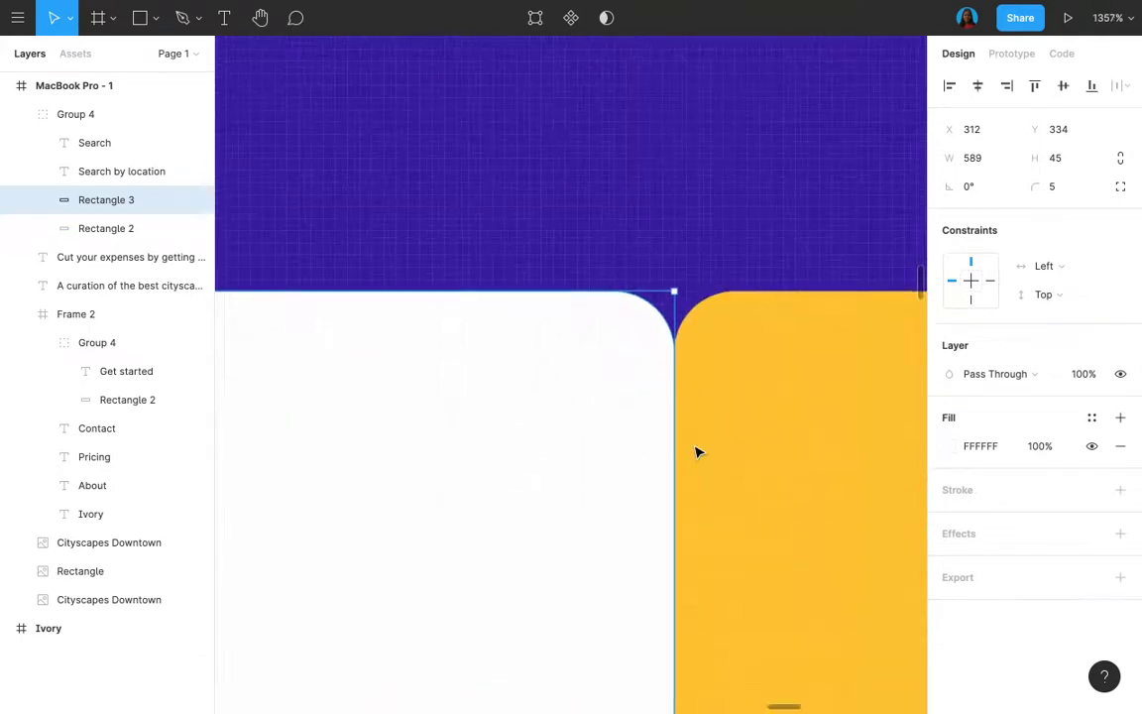
click(1121, 187)
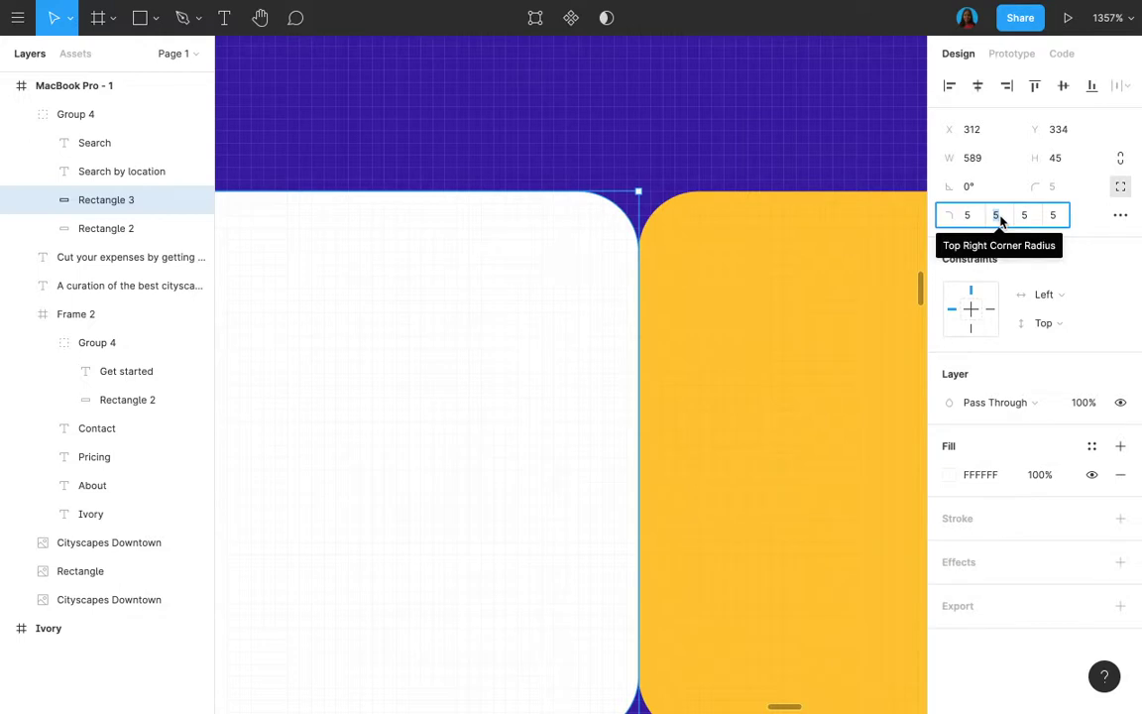
text(0)
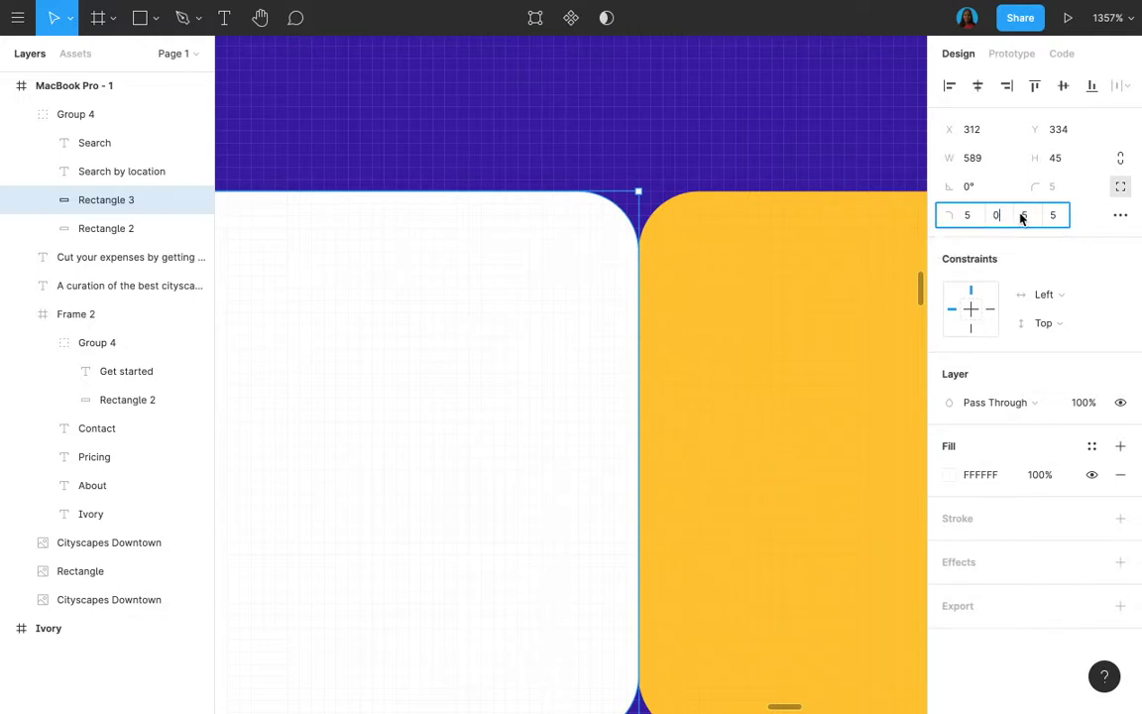
click(1026, 216)
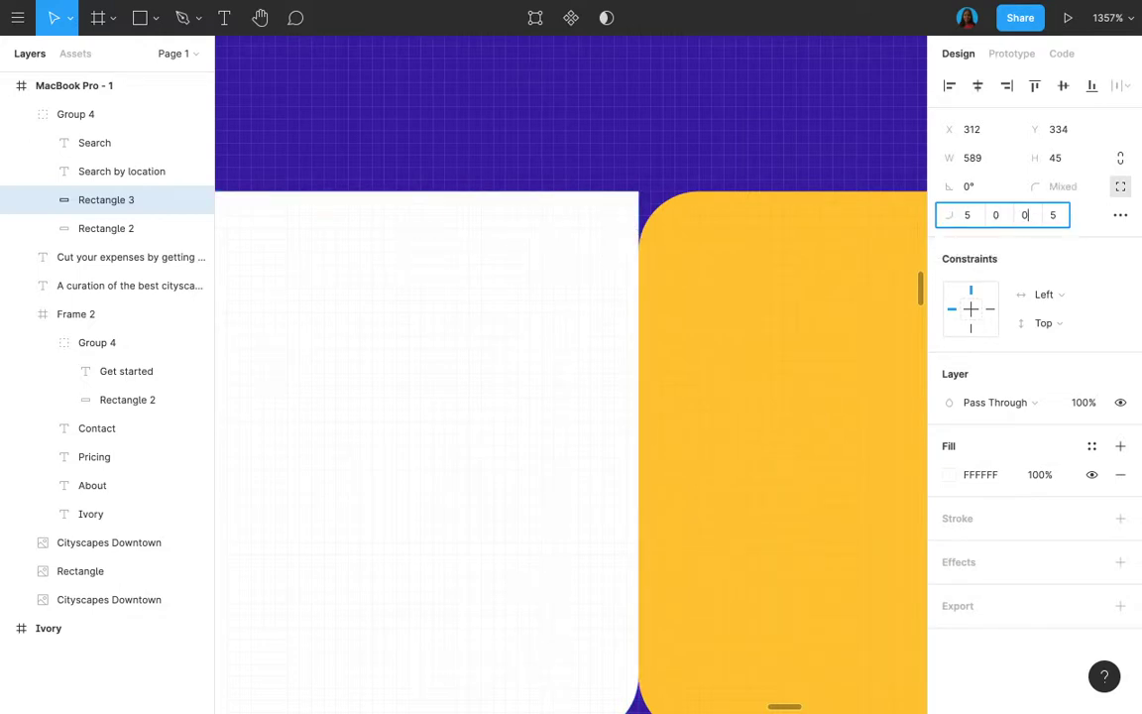
text(0)
- Set the yellow Search button's top-left and bottom-left corner radii to 0
click(681, 347)
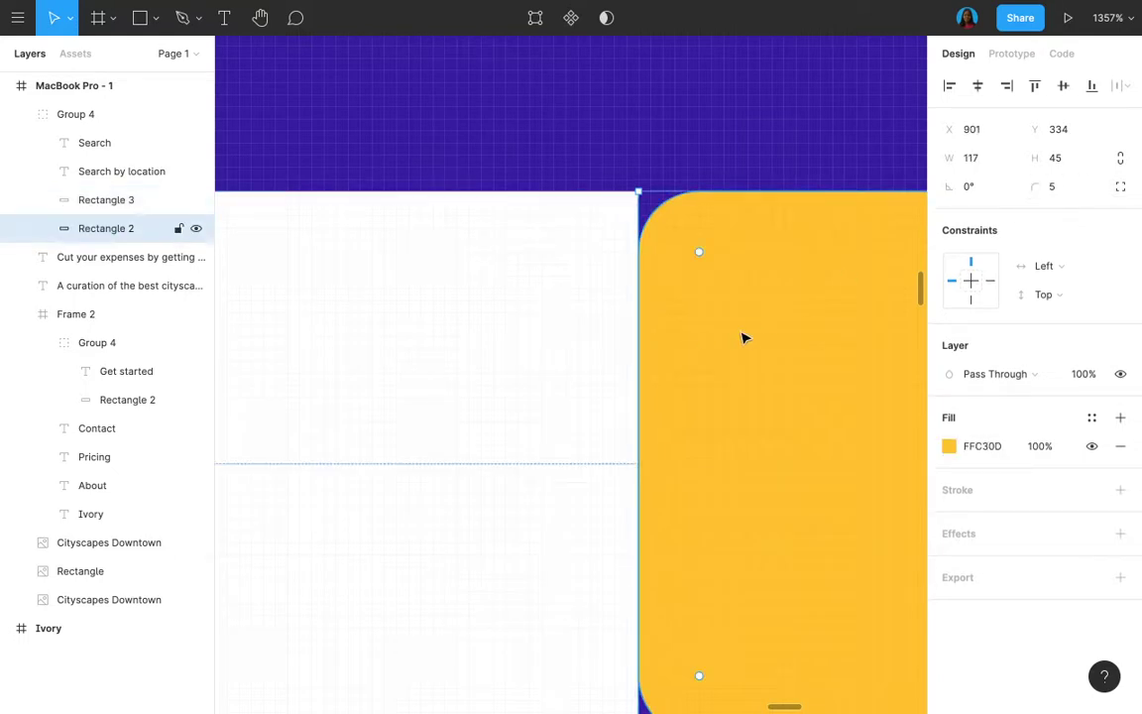
click(1120, 187)
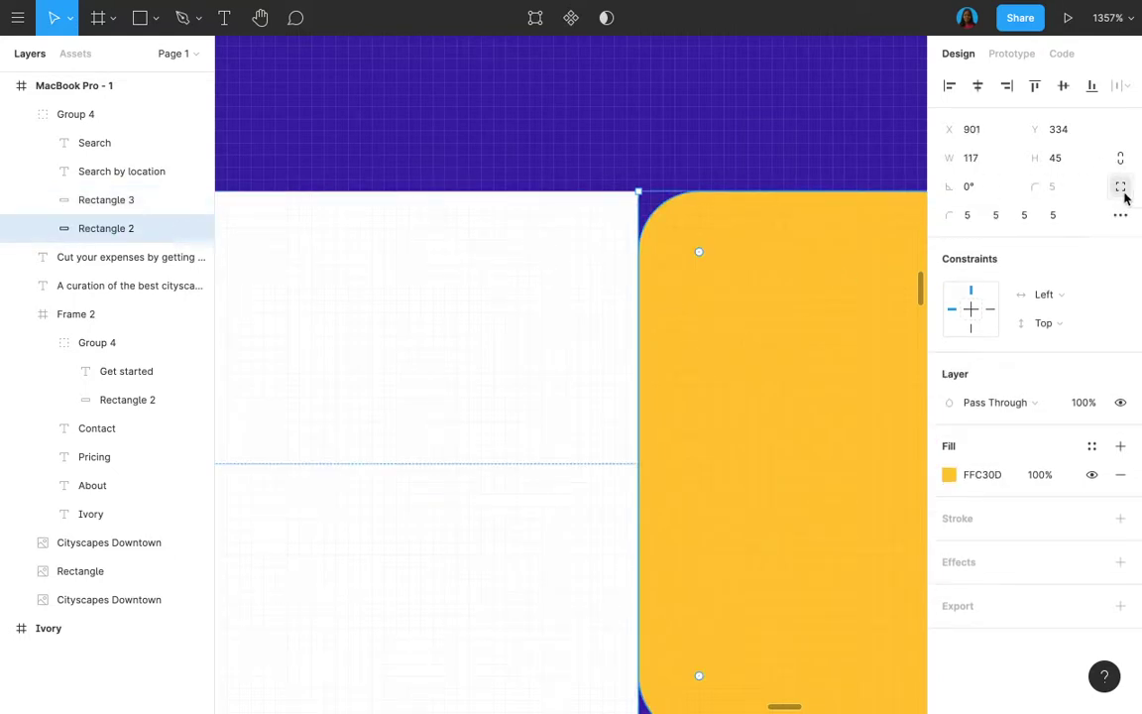
click(966, 217)
text(0)
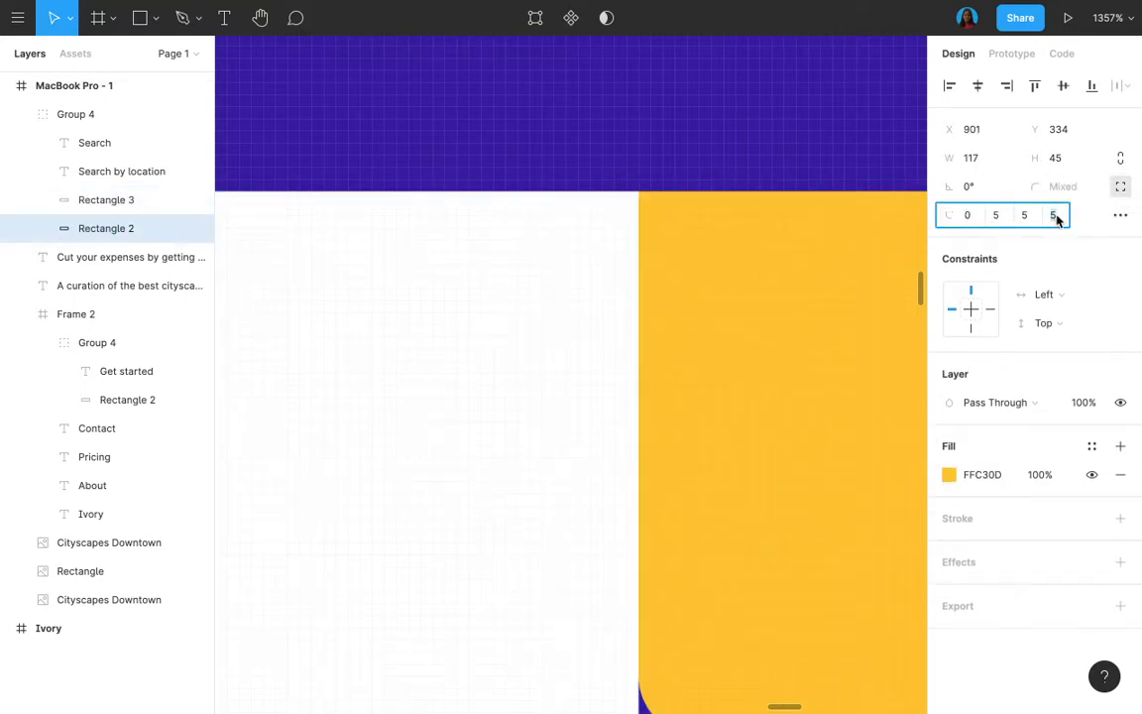
click(1054, 216)
text(0)
key(Return)
scroll(758, 367, up, 10)
- Move the search bar group right so it sits centred under the headline
click(776, 445)
scroll(775, 444, down, 6)
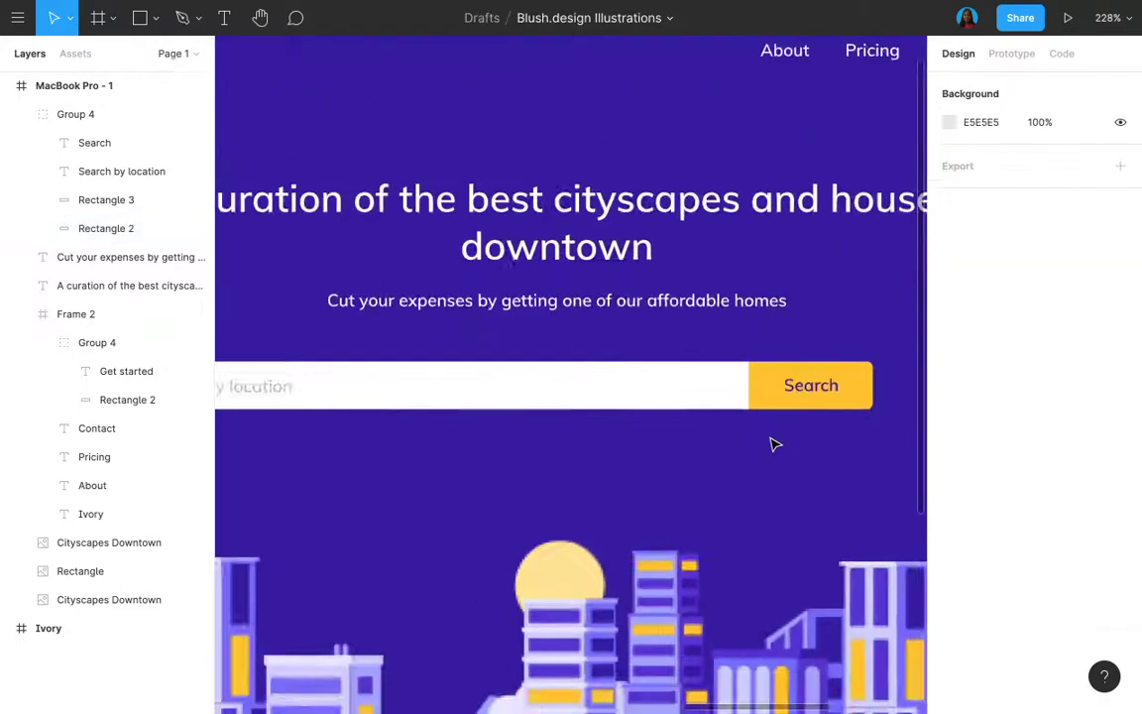
click(845, 370)
scroll(853, 357, right, 3)
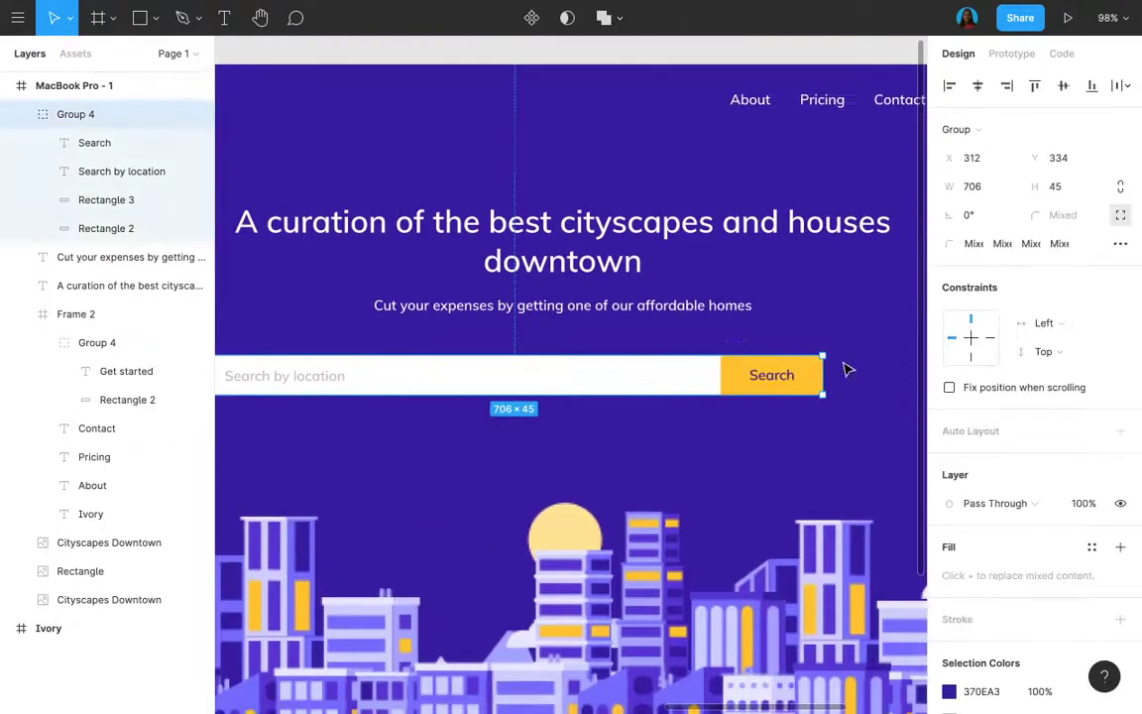
drag(793, 377, 848, 377)
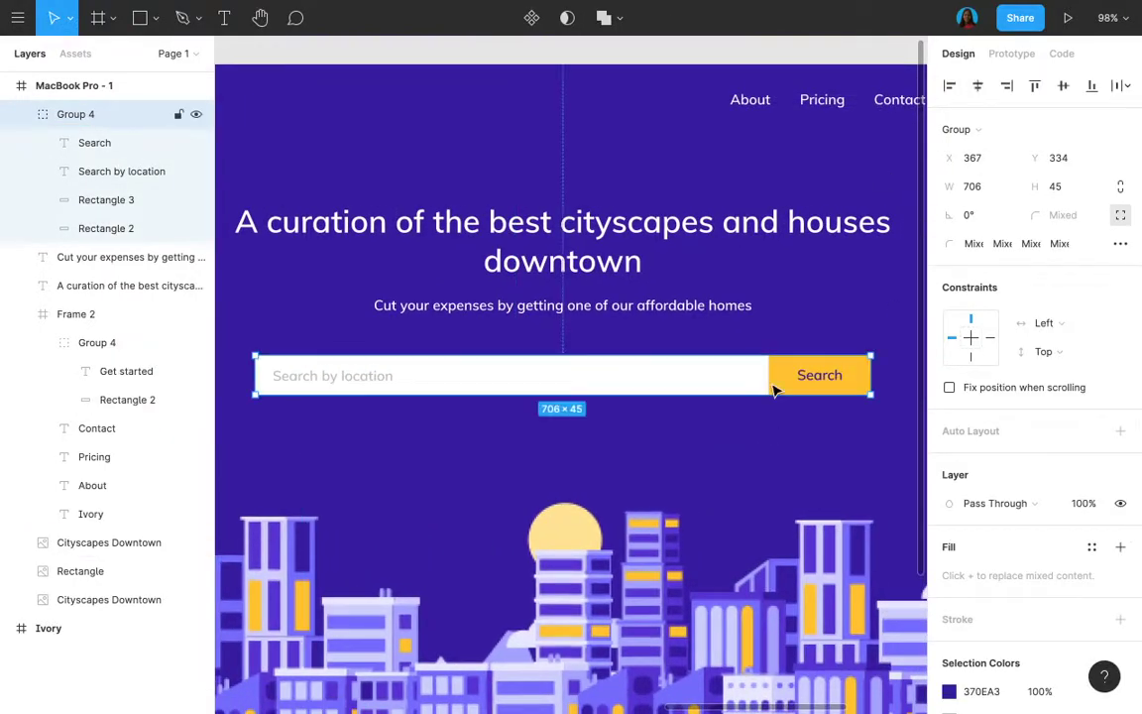
scroll(778, 416, right, 2)
scroll(777, 390, down, 4)
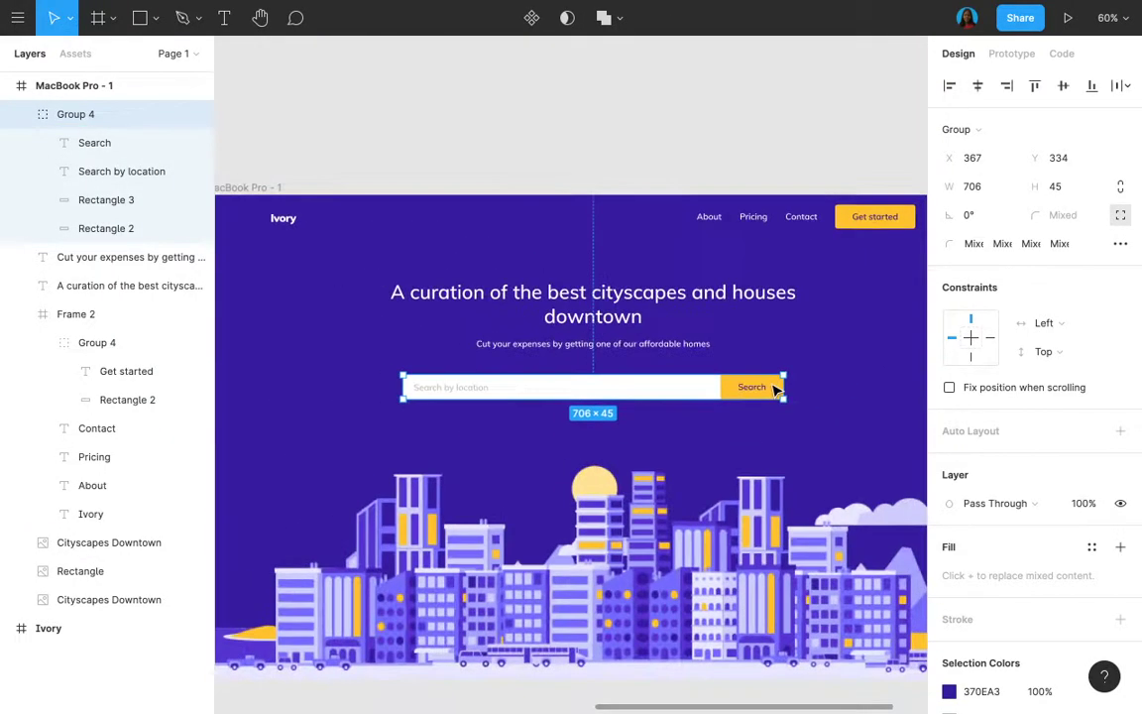
- Distribute vertical spacing evenly across the headline, subheading and search bar
shift+click(669, 342)
shift+click(635, 298)
click(1121, 85)
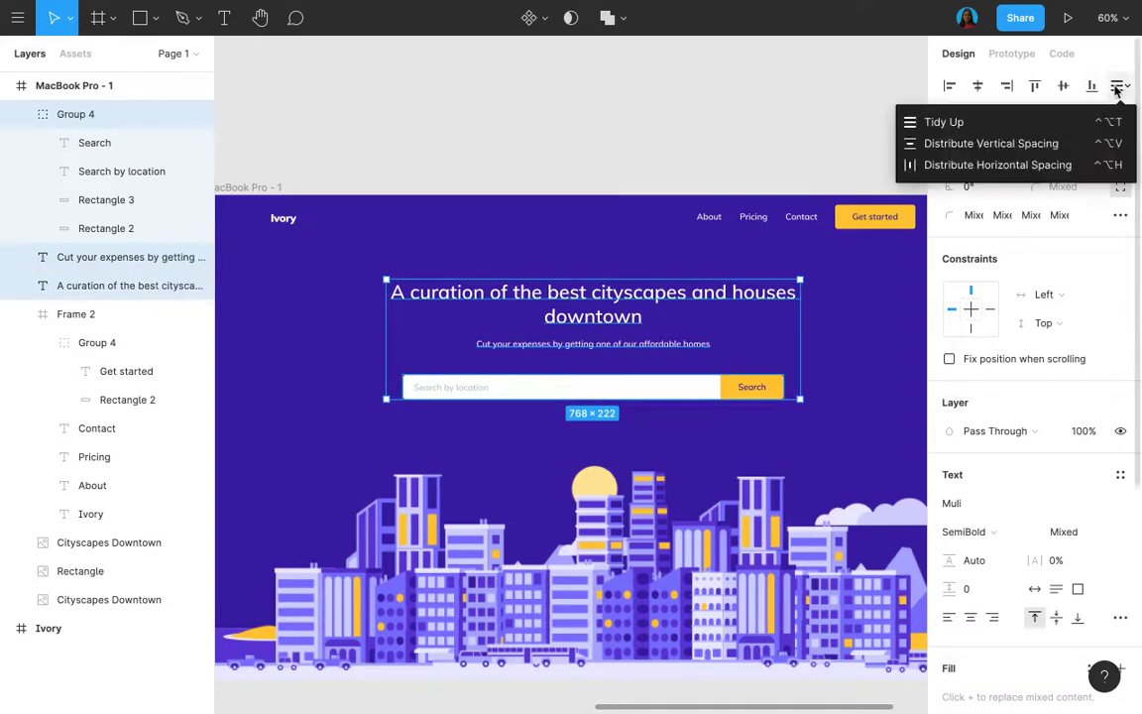
click(991, 144)
click(675, 127)
scroll(674, 129, down, 3)
click(640, 241)
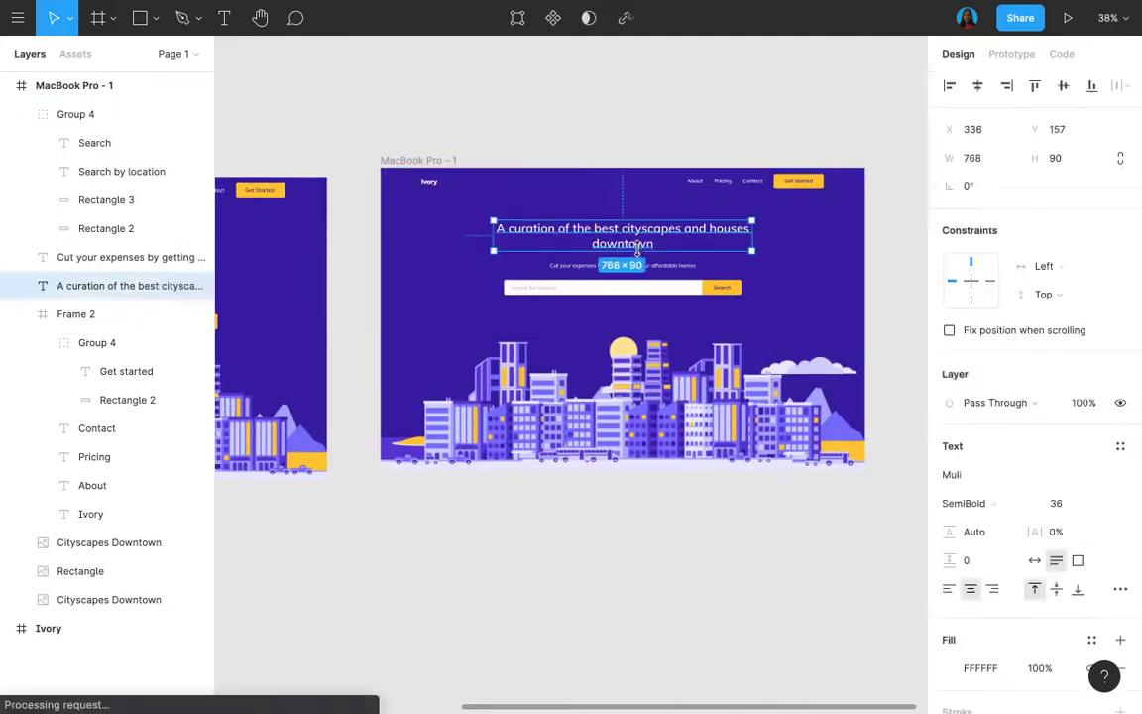
click(772, 91)
scroll(656, 291, up, 3)
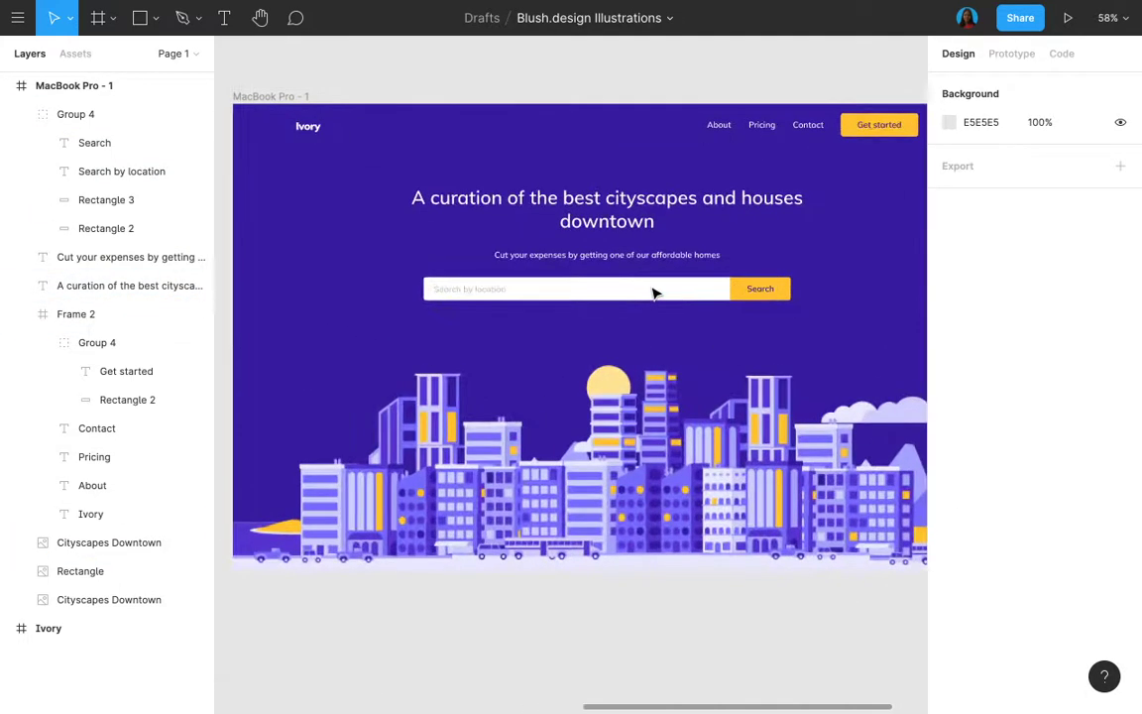
scroll(654, 294, down, 3)
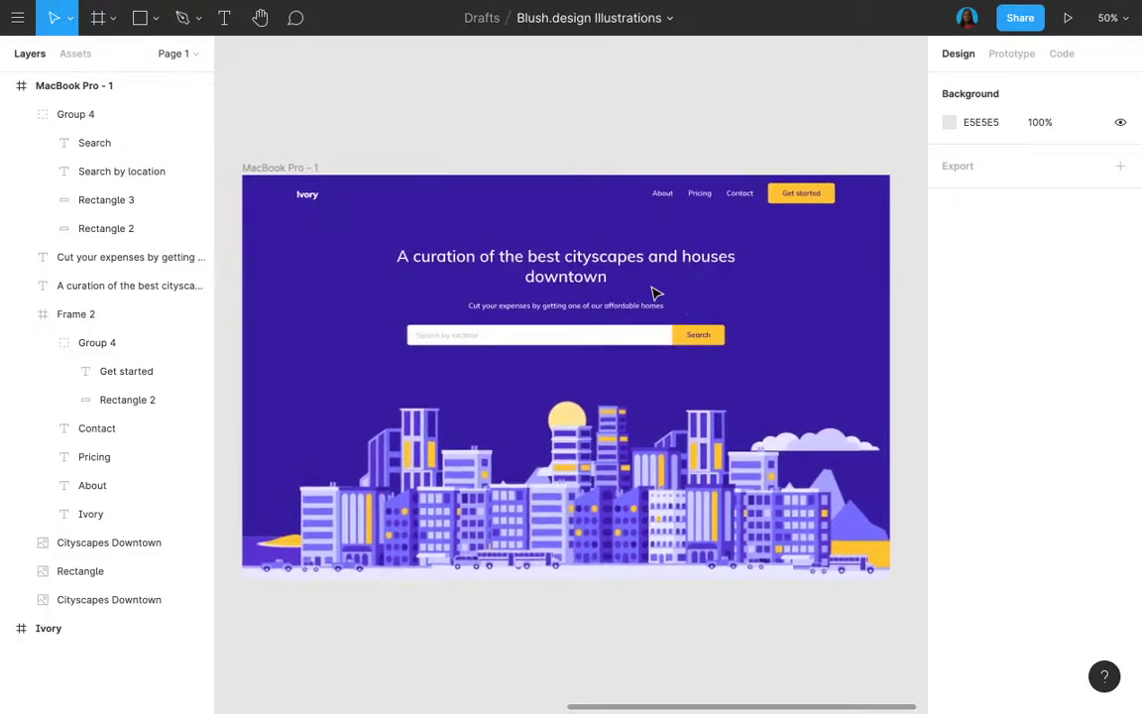
scroll(640, 317, up, 3)
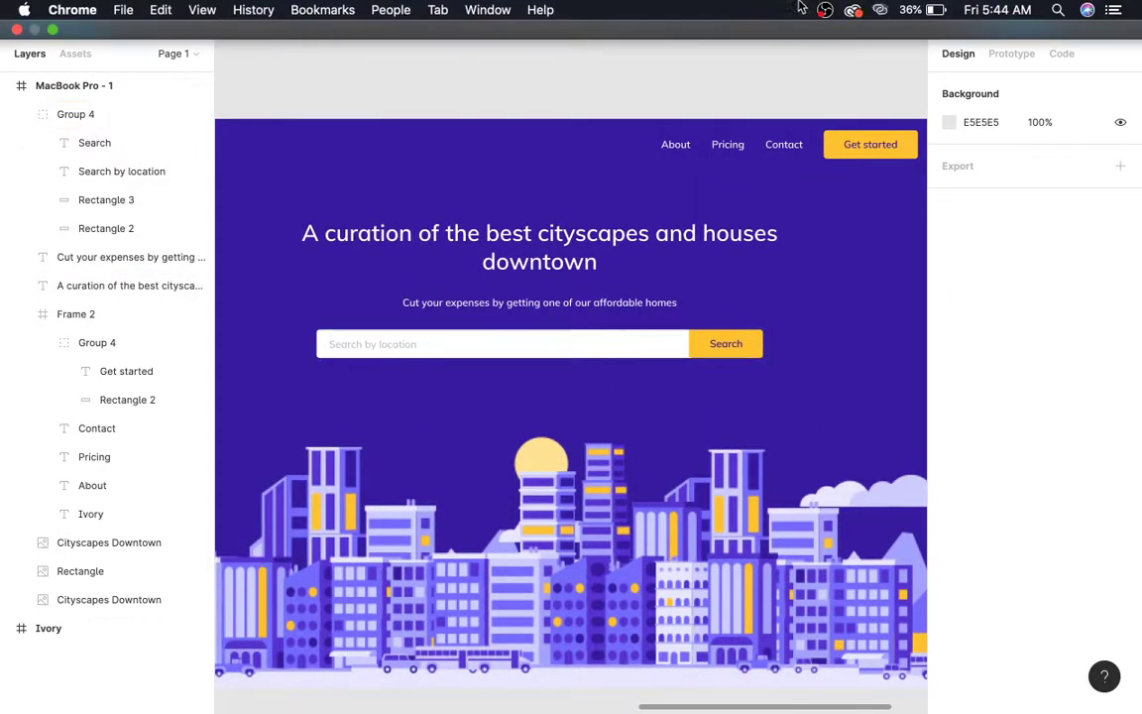
click(523, 259)
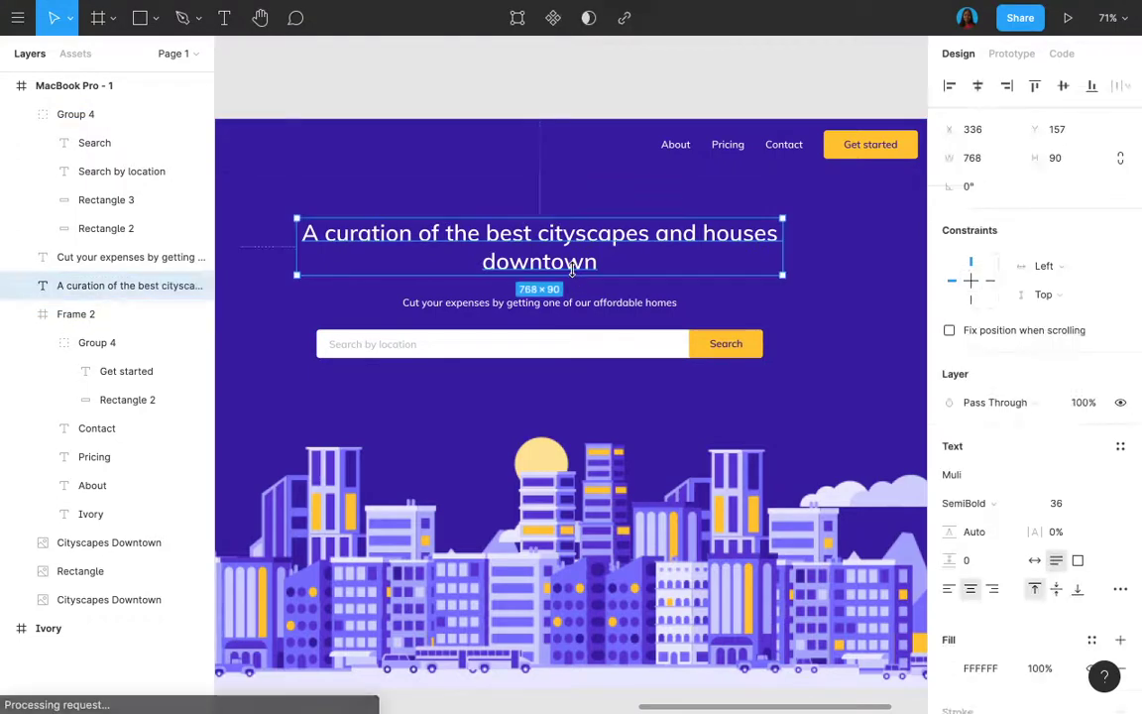
click(606, 309)
scroll(607, 309, down, 5)
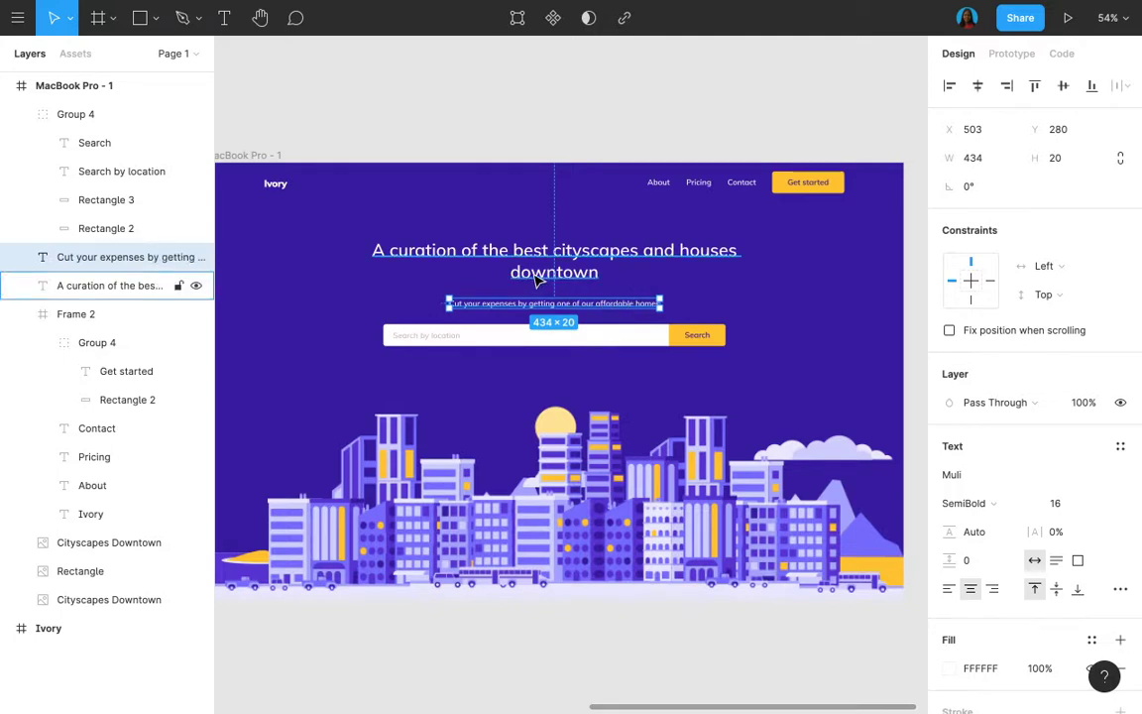
double_click(489, 332)
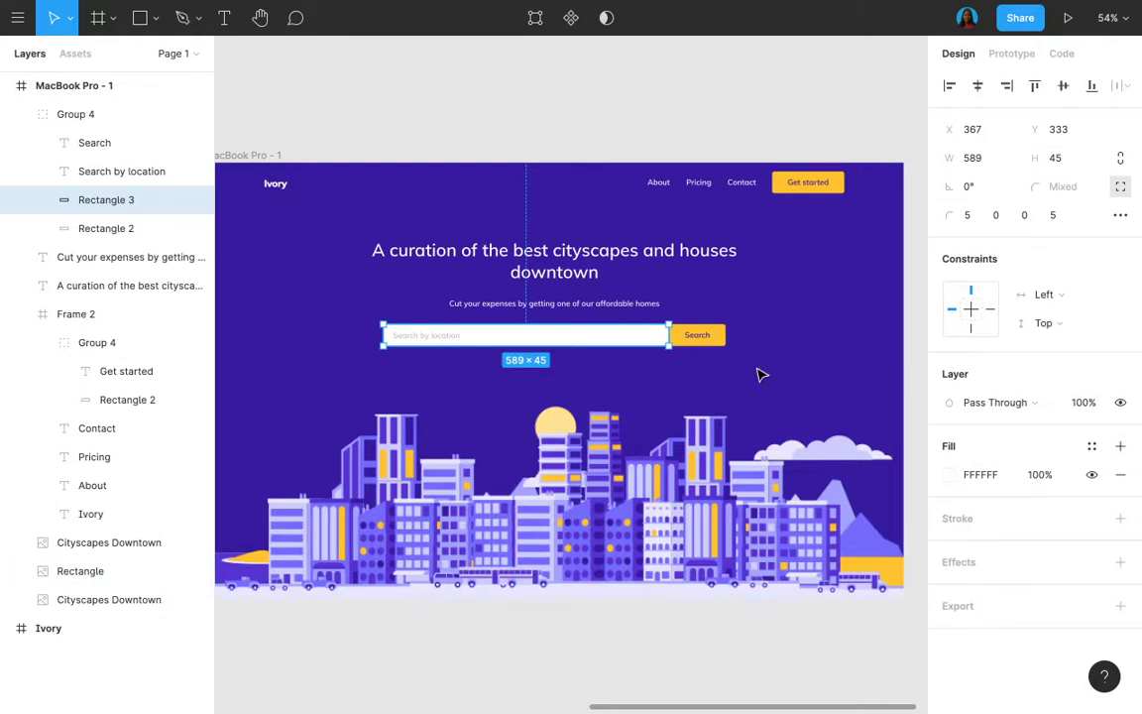
click(723, 343)
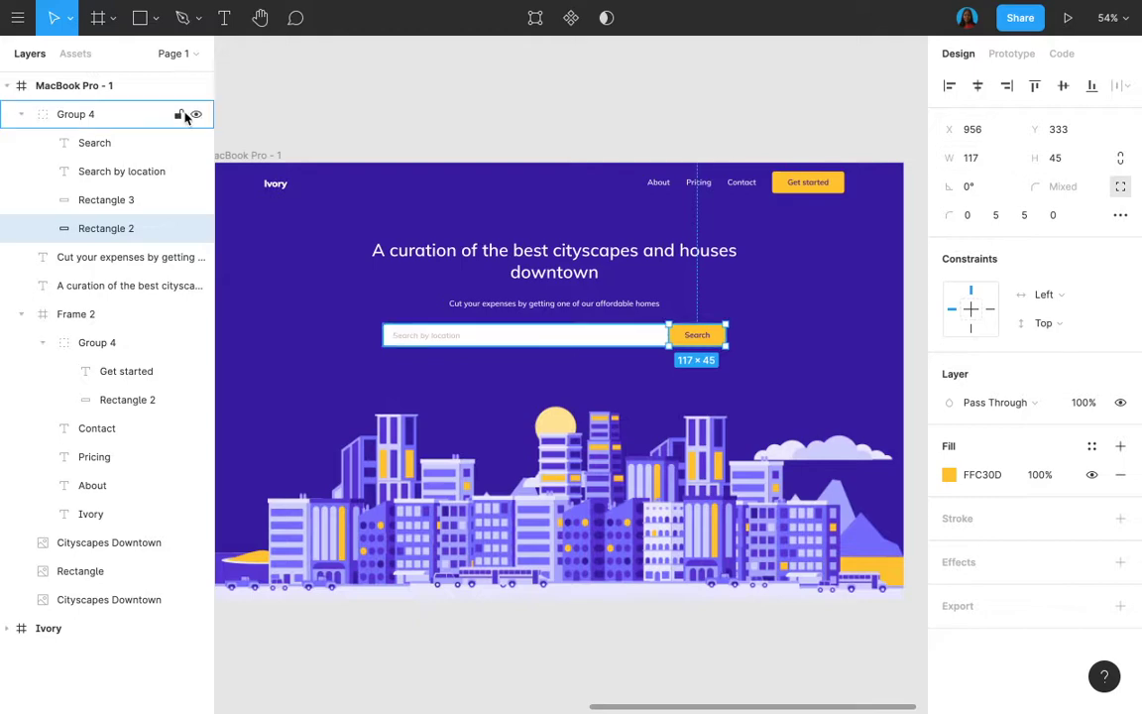
- Launch Blush from the main menu's Plugins list and browse collections like Family Values, Croods and Humaaans
click(258, 107)
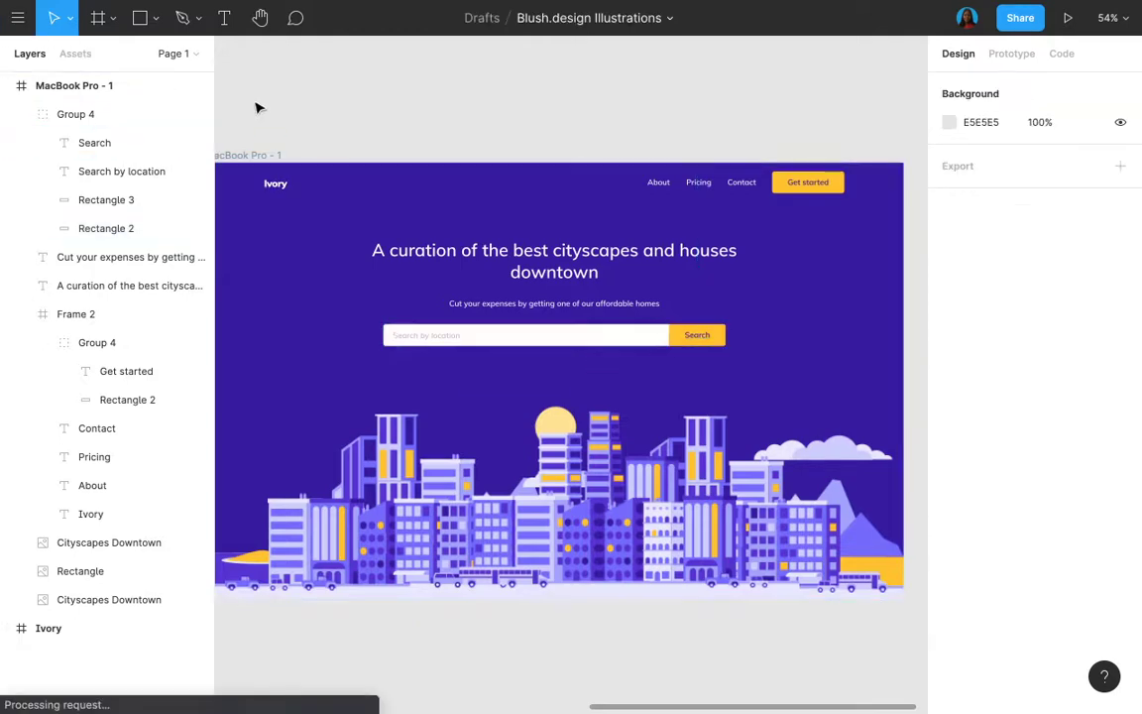
click(17, 20)
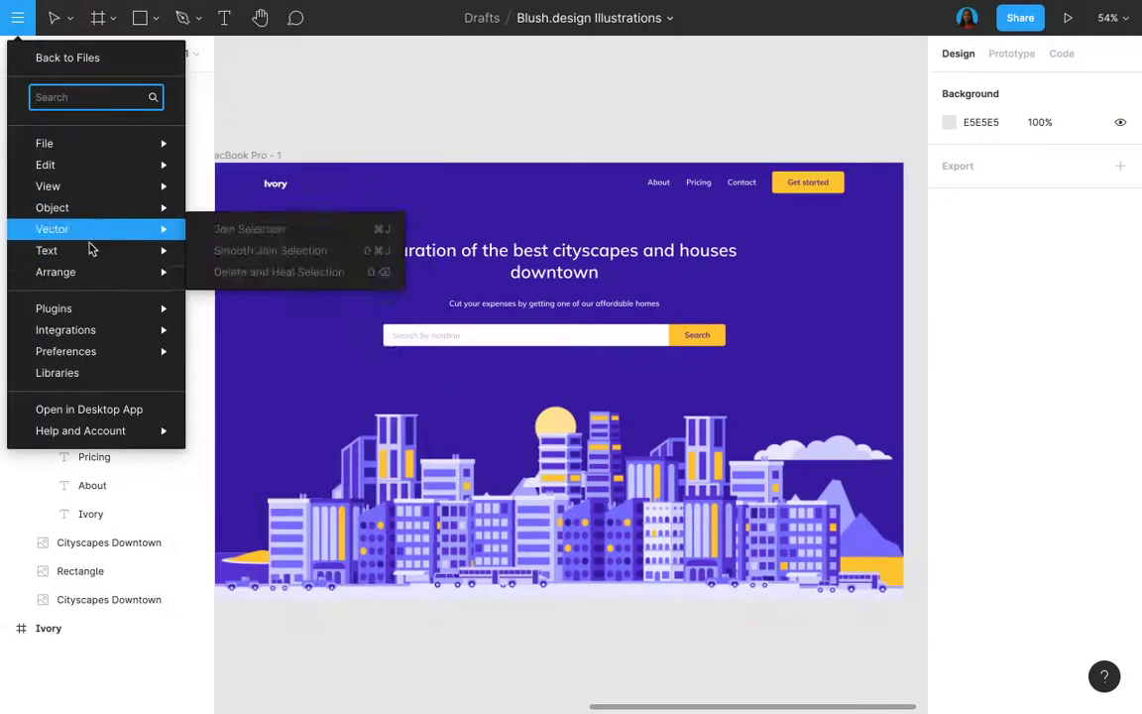
mouse_move(85, 311)
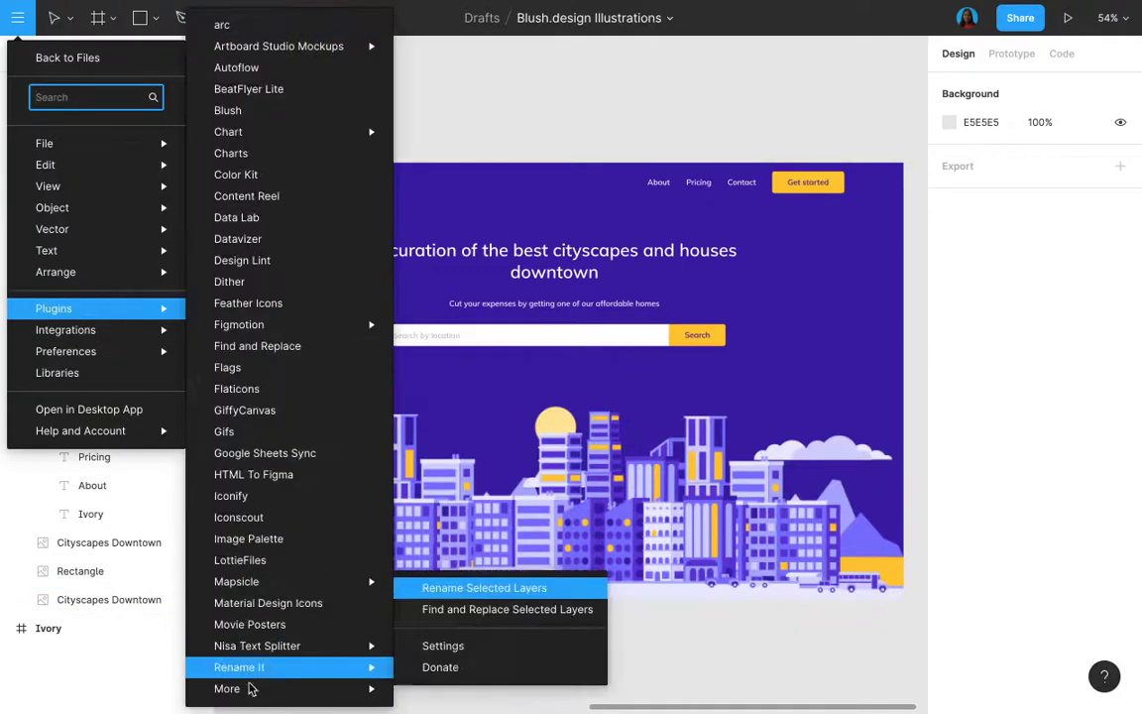
mouse_move(137, 315)
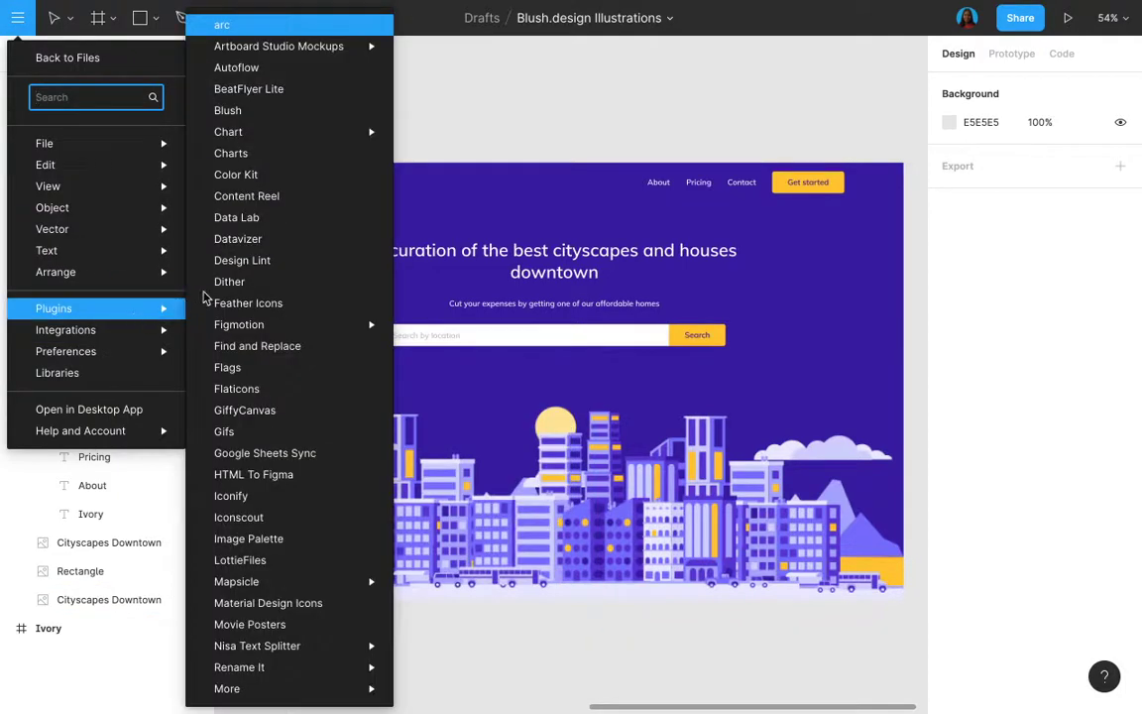
mouse_move(298, 667)
mouse_move(351, 696)
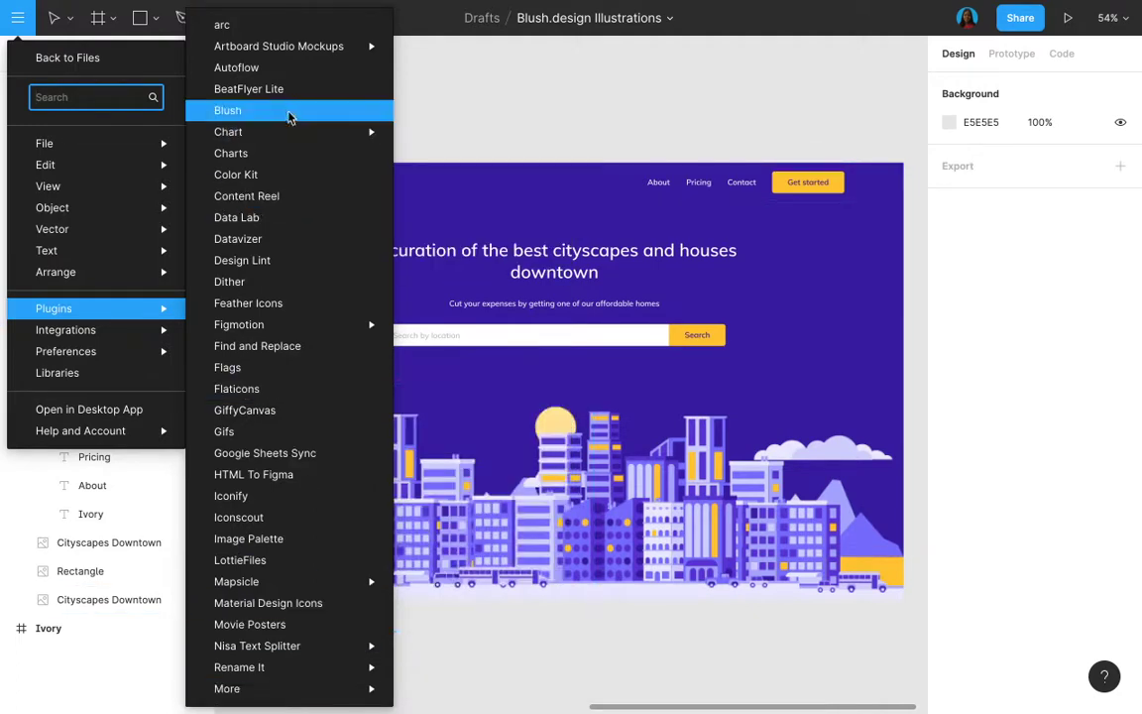
click(231, 112)
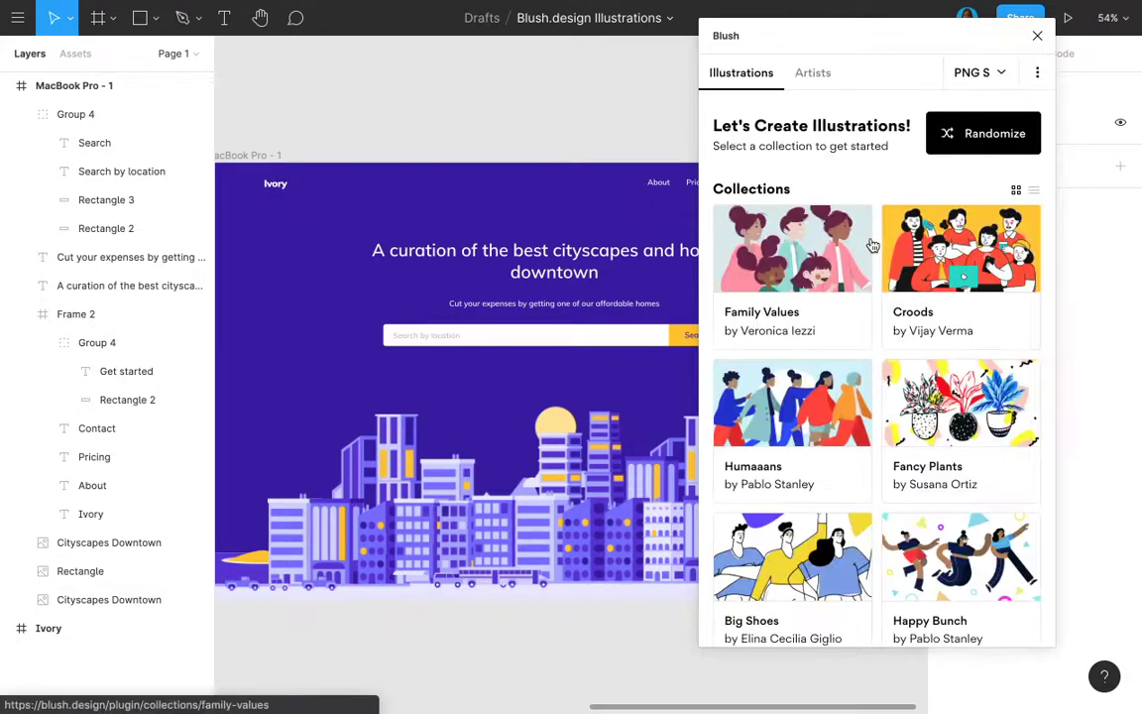
scroll(886, 397, down, 3)
scroll(885, 407, down, 6)
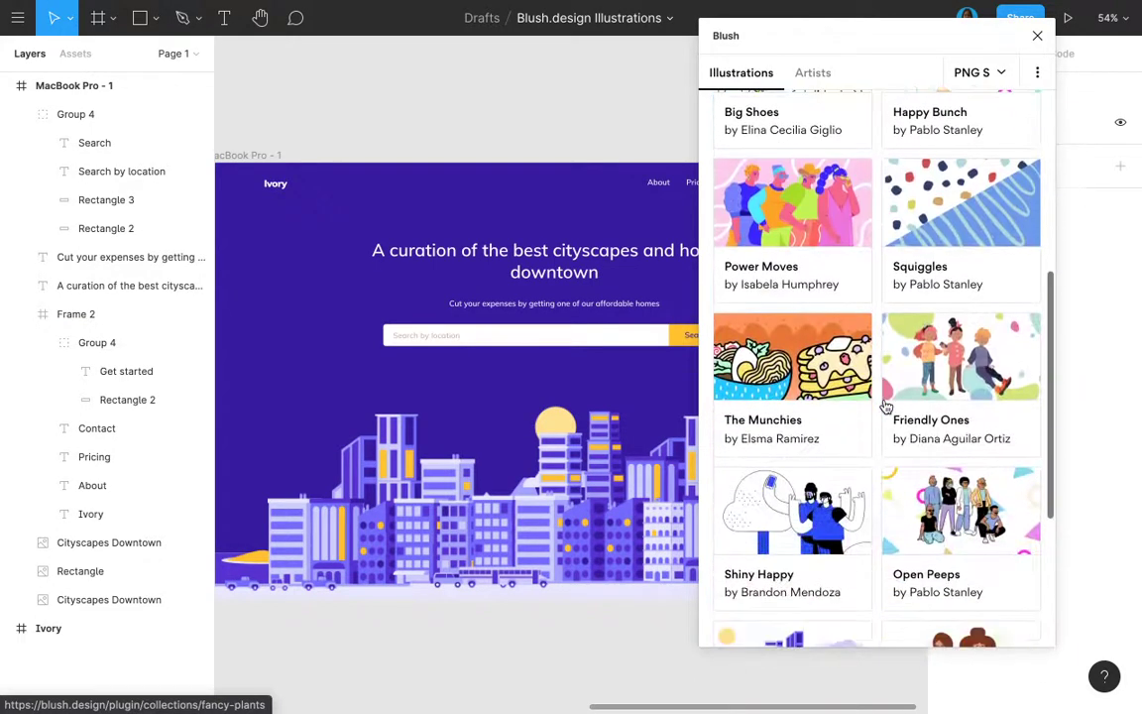
scroll(752, 461, up, 6)
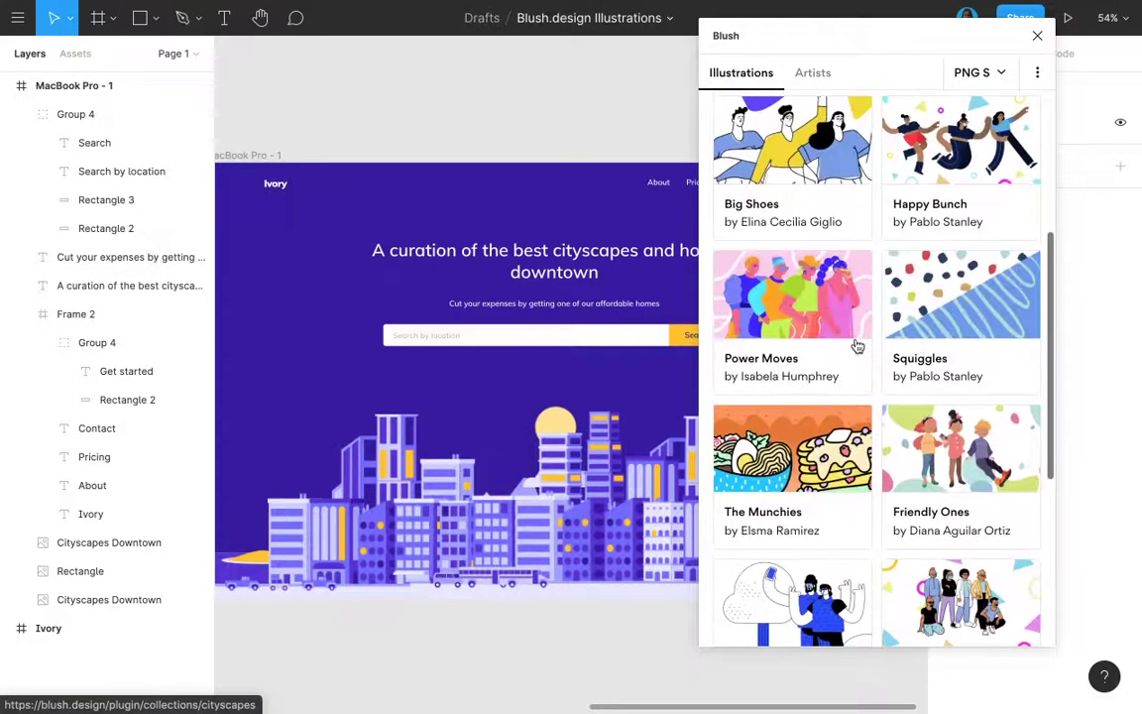
scroll(857, 343, up, 3)
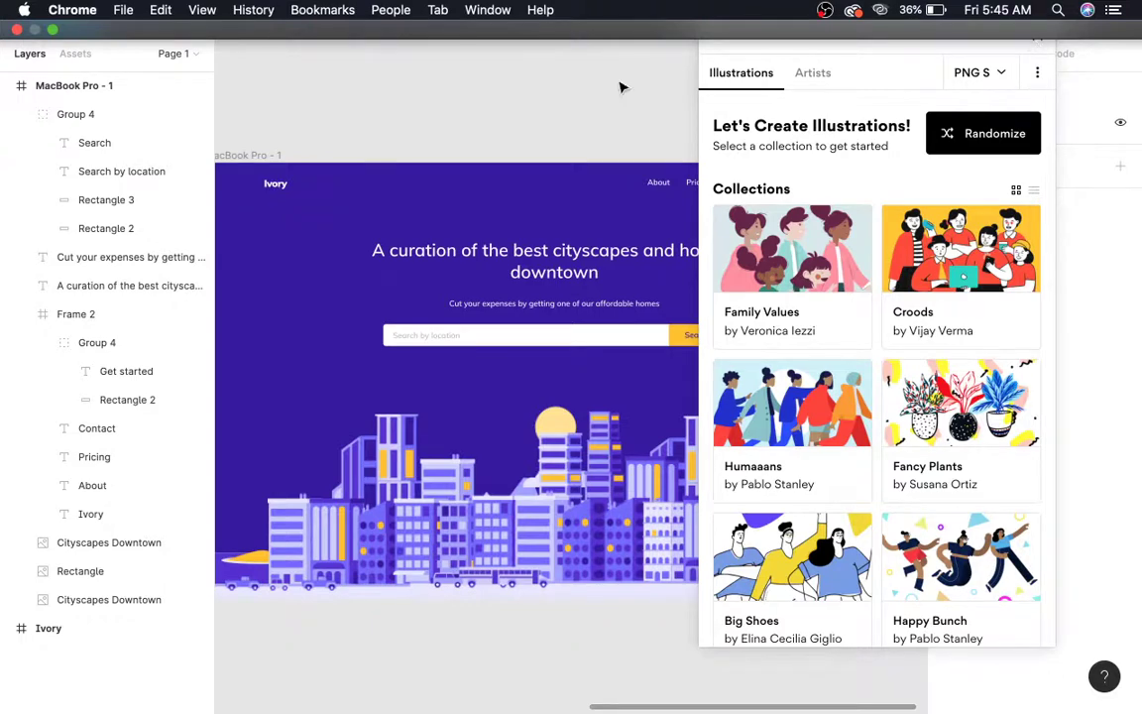
- Close the Blush panel and switch to the OBS space via Mission Control
click(1036, 33)
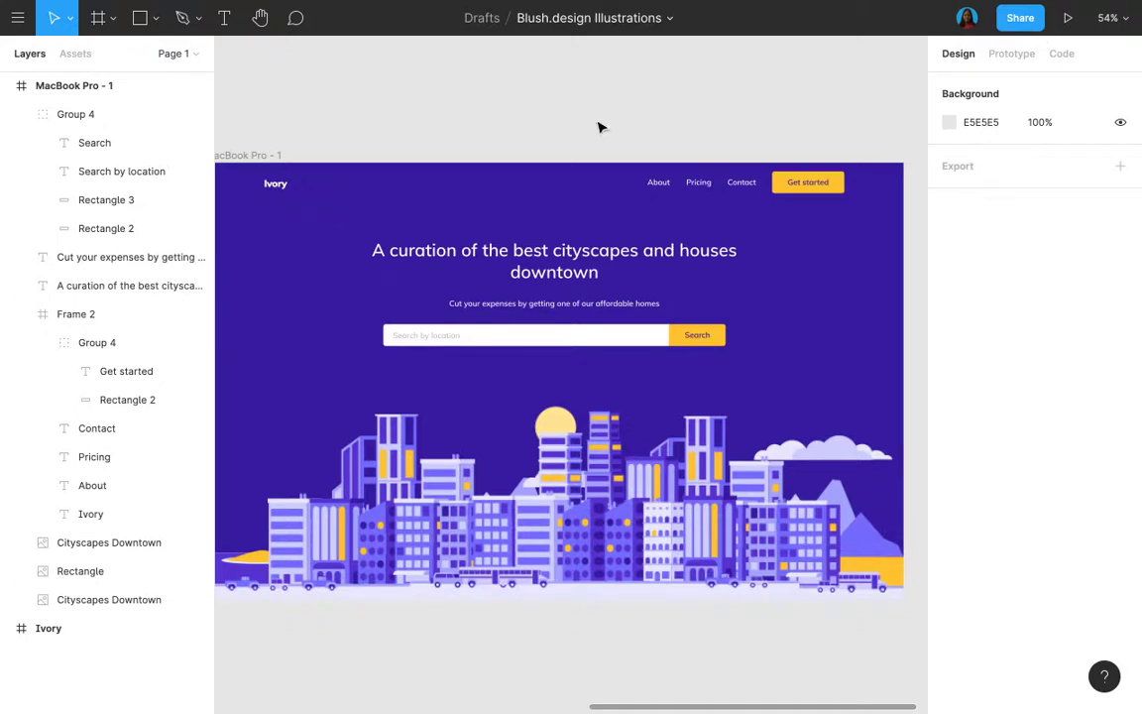
key(ctrl+Up)
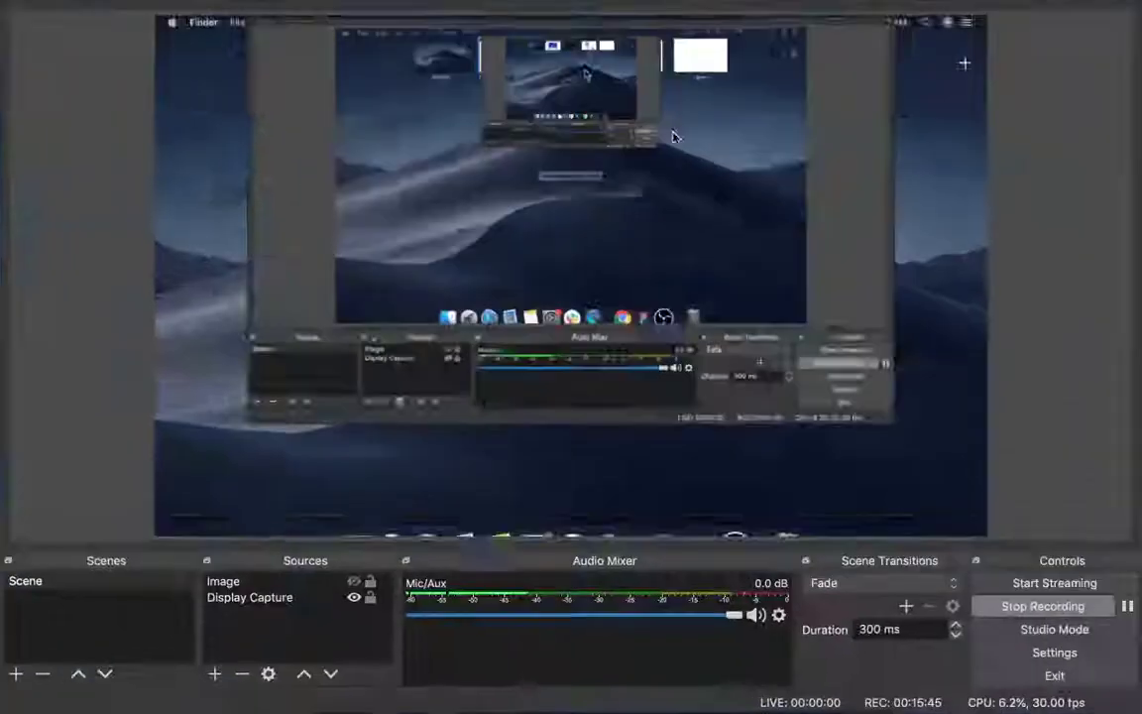